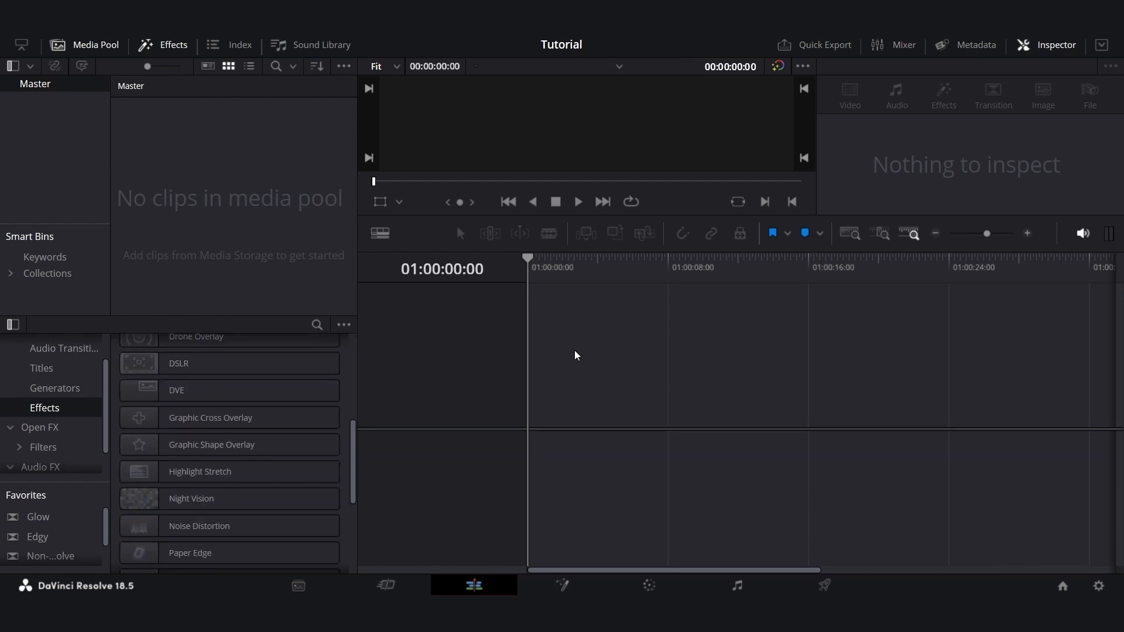
Add a 20-second Fusion Composition to an empty timeline and open it on the Fusion page
scroll(335, 417, up, 4)
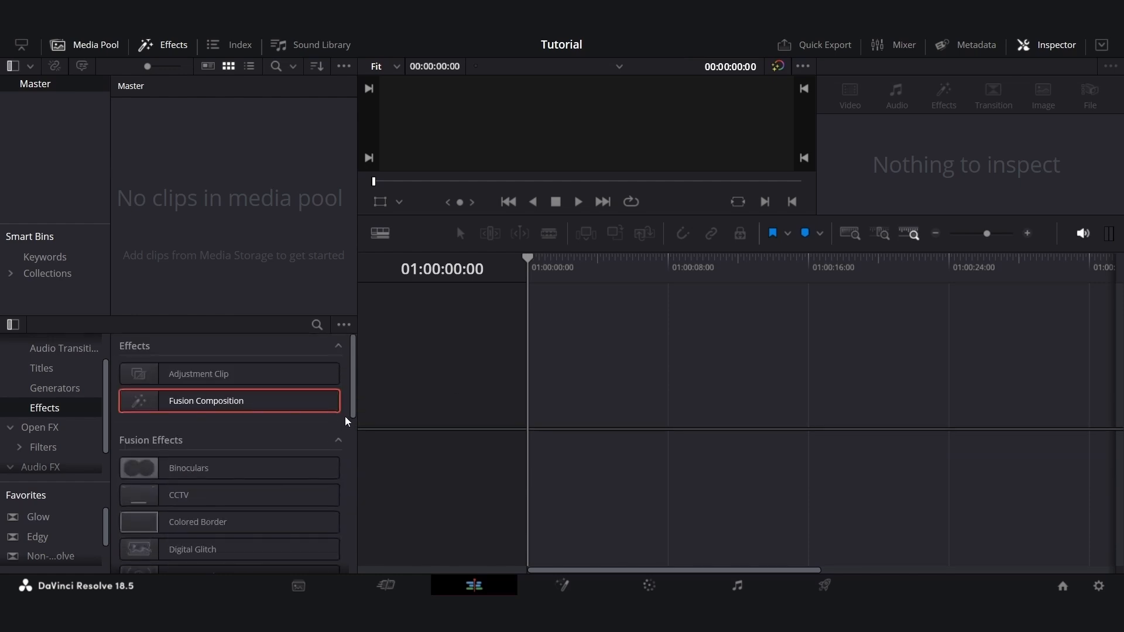
drag(171, 401, 805, 404)
click(823, 264)
key(Left)
click(471, 284)
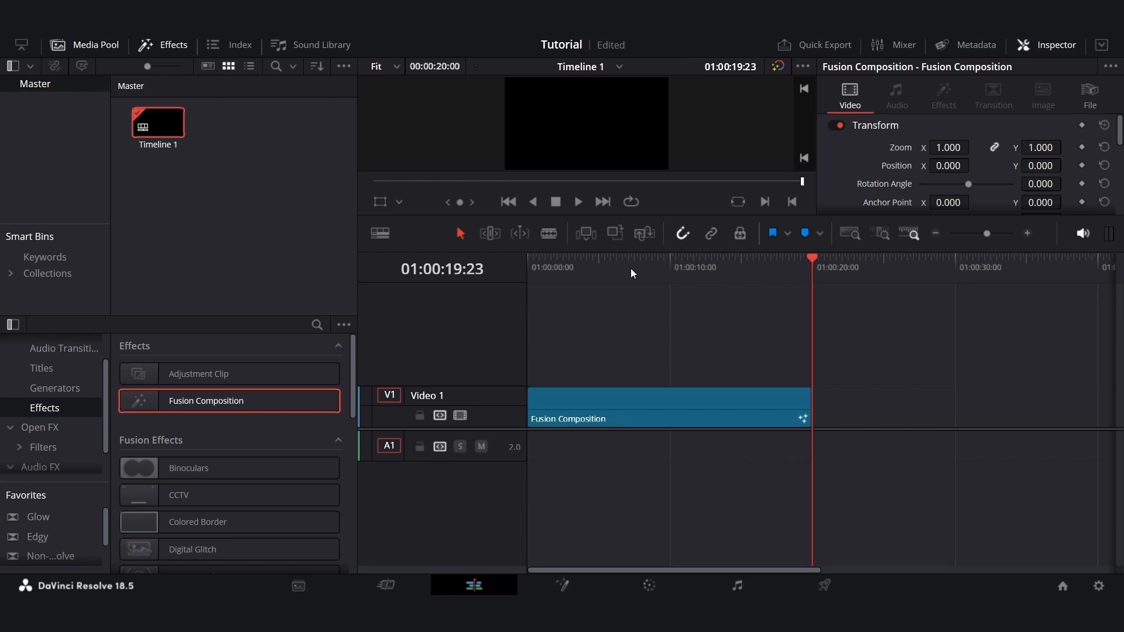
click(598, 269)
click(553, 581)
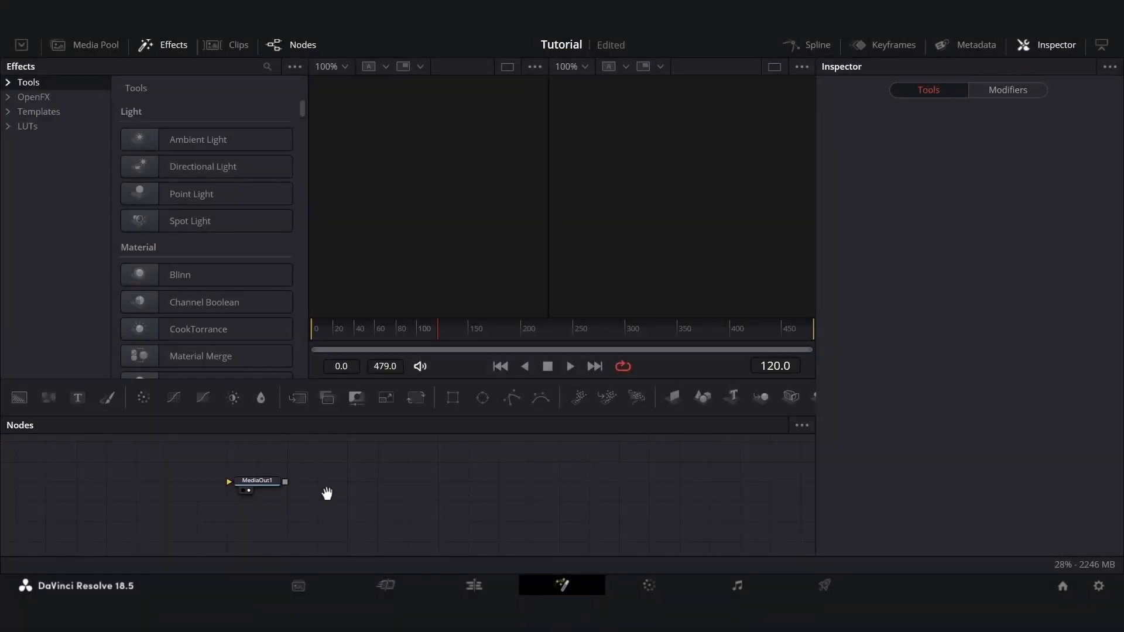
Move MediaOut1 aside, add an Image Plane 3D node well before it, and display the plane in the first viewer
drag(326, 492, 683, 502)
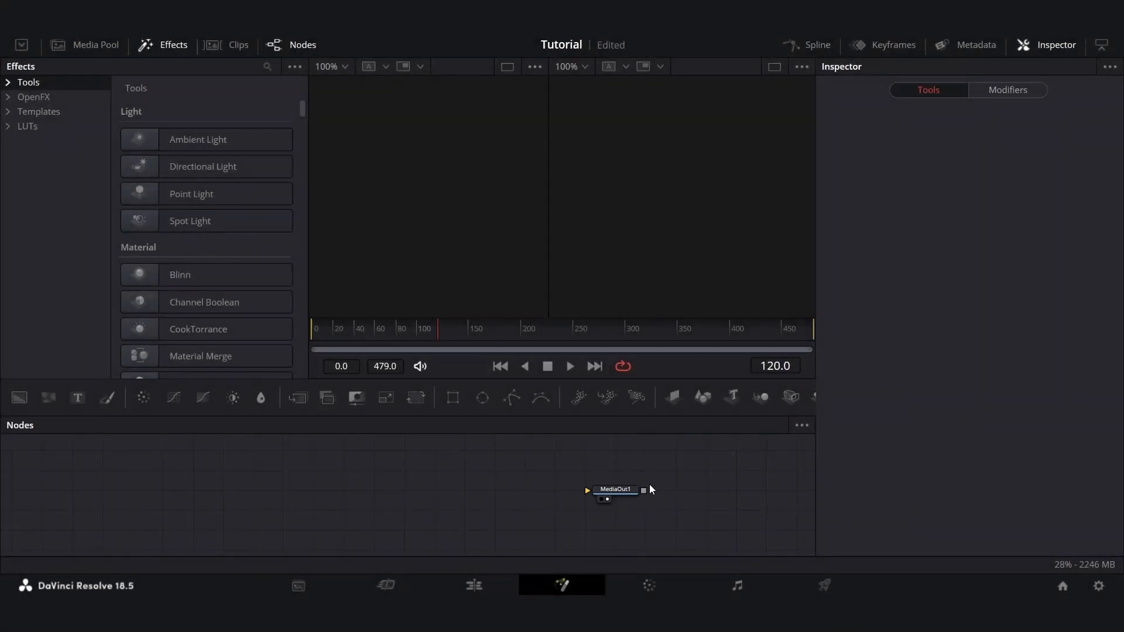
drag(674, 397, 273, 497)
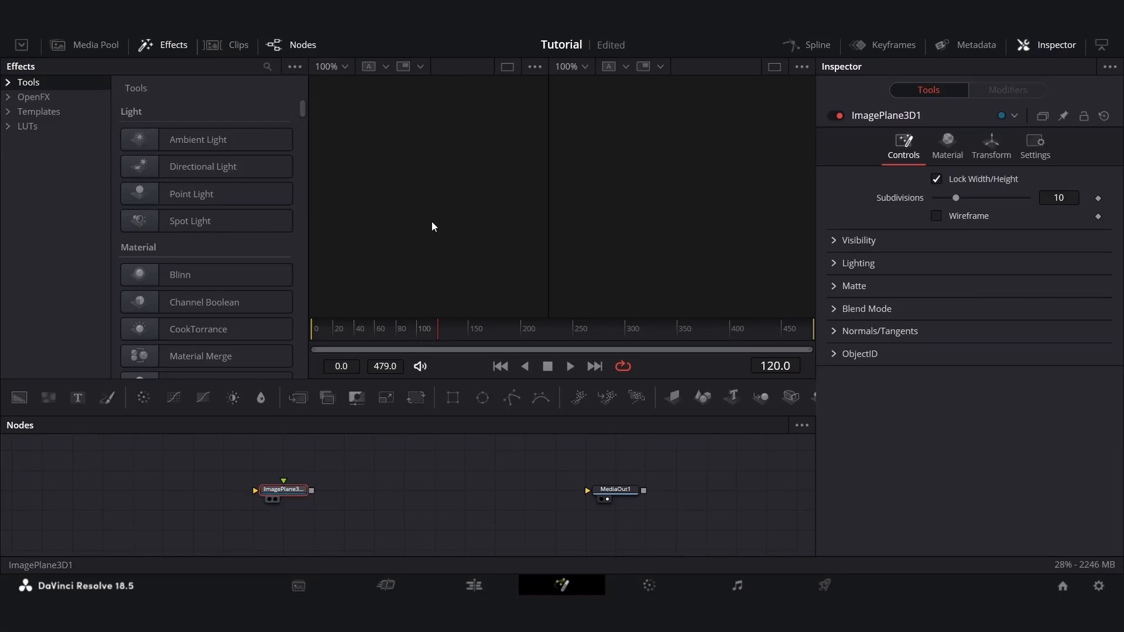
key(1)
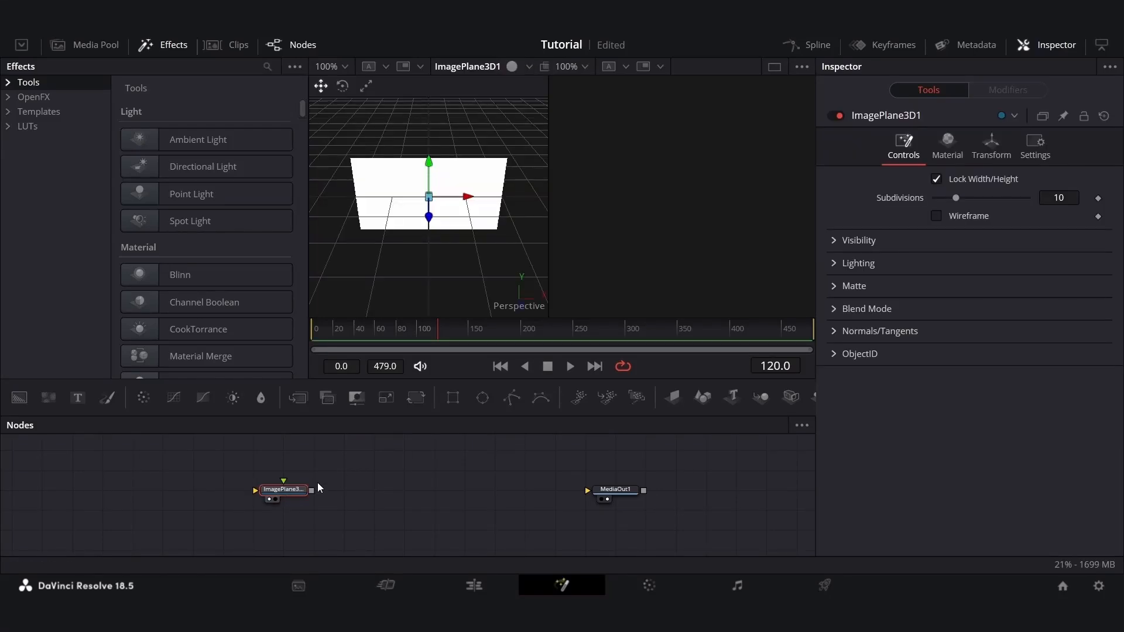
Switch the image plane's display between the first and second viewers, ending with it in the first at an angled perspective
key(1)
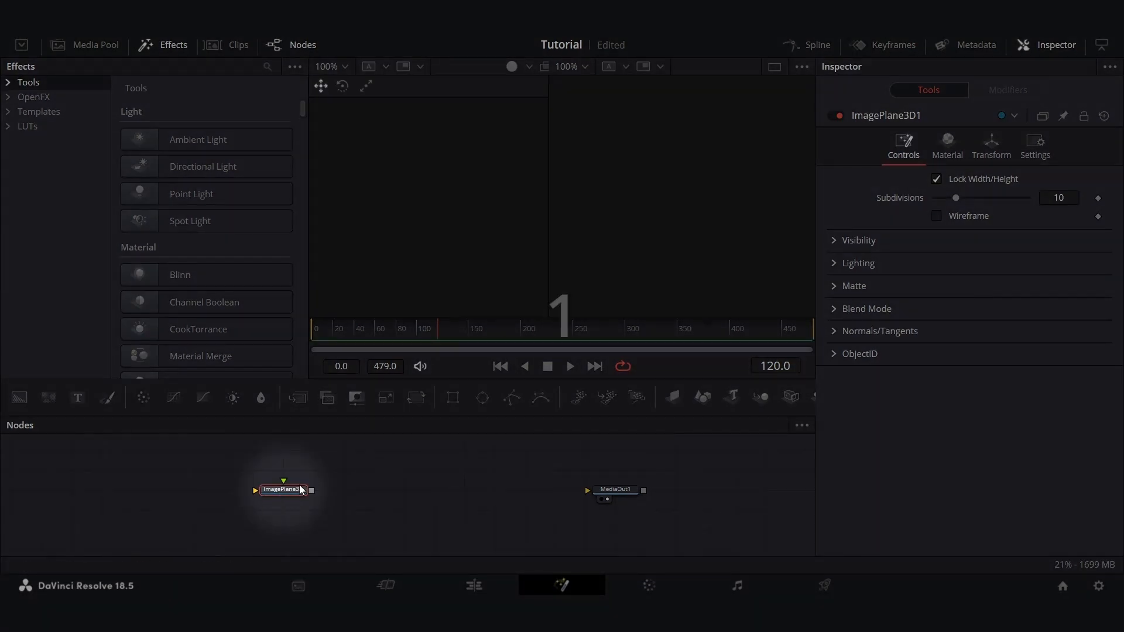
key(1)
key(1)
key(2)
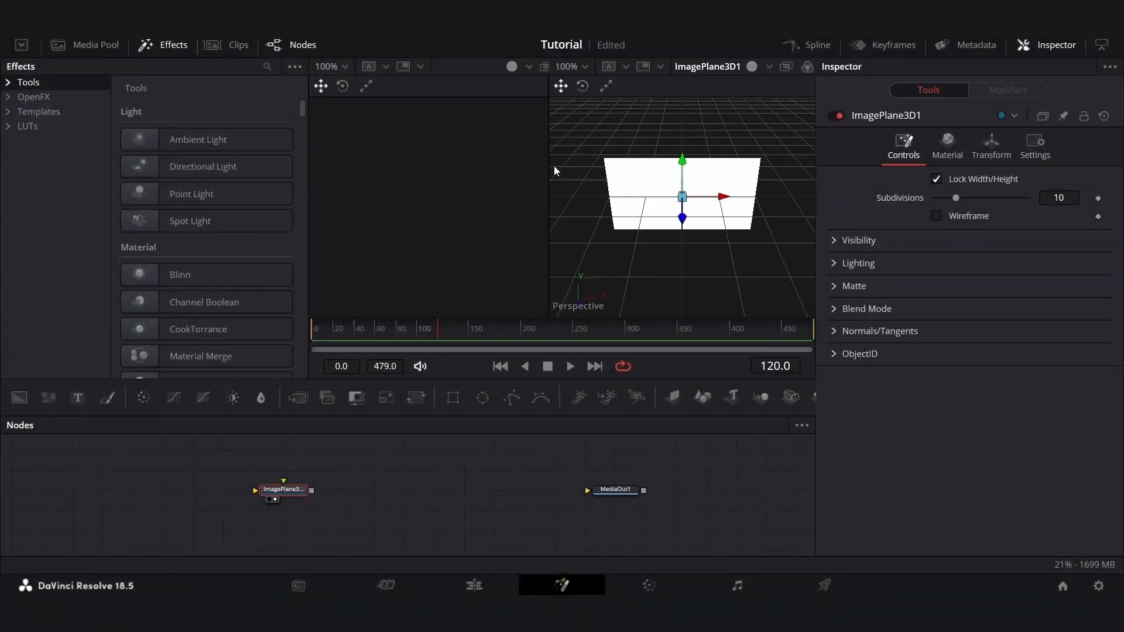
key(1)
drag(502, 261, 521, 216)
Add a Background node before the image plane and attach an Ellipse mask to it
click(19, 397)
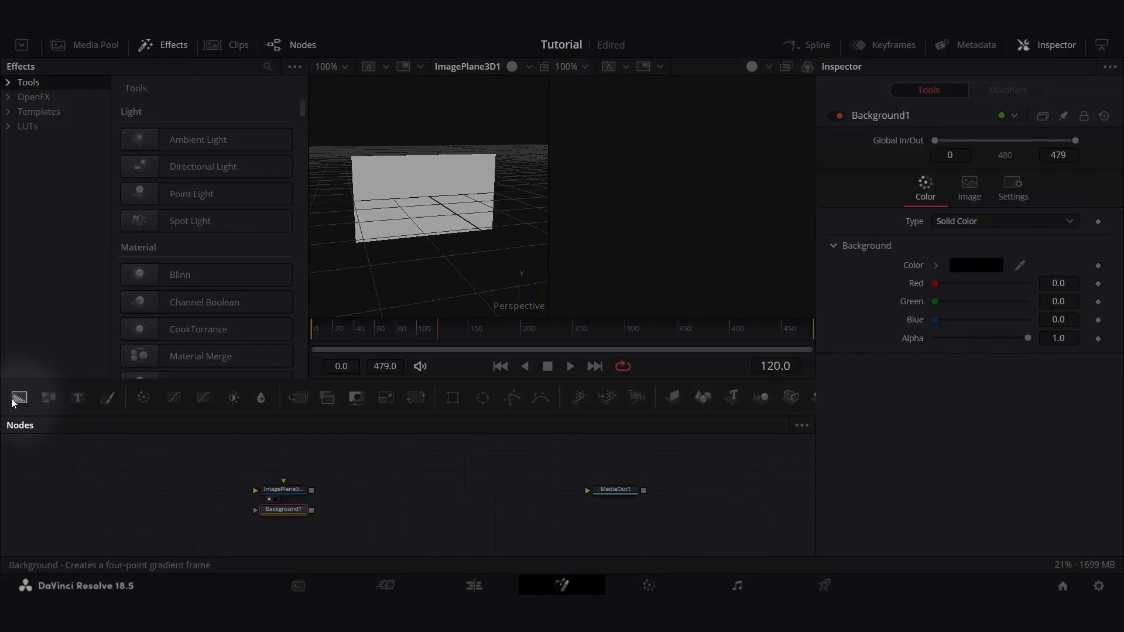
drag(264, 511, 153, 490)
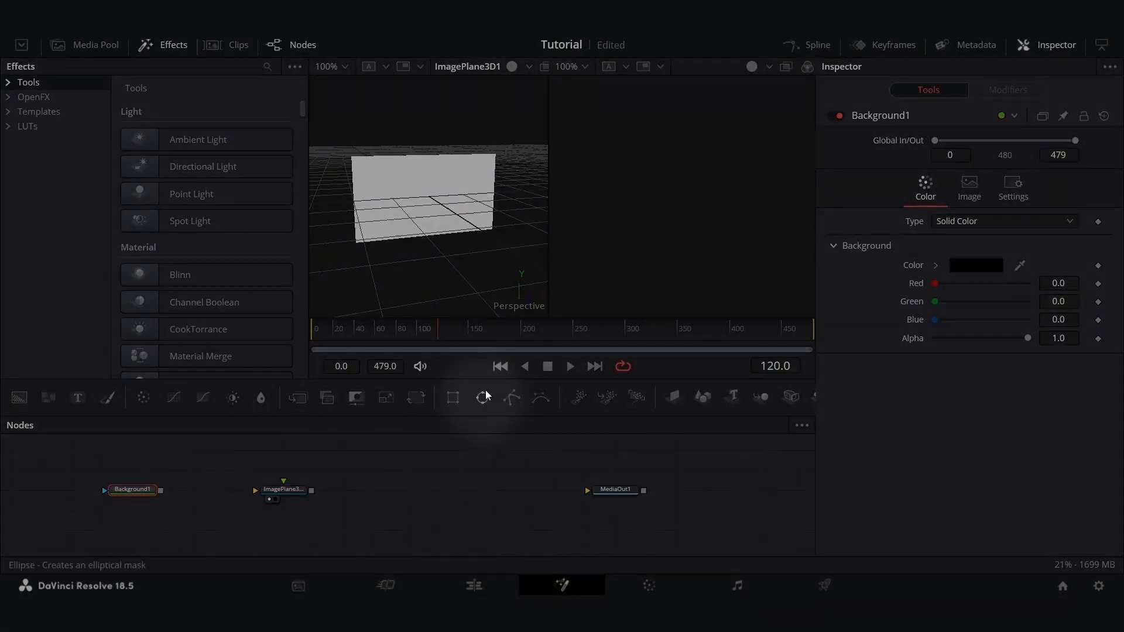
click(484, 398)
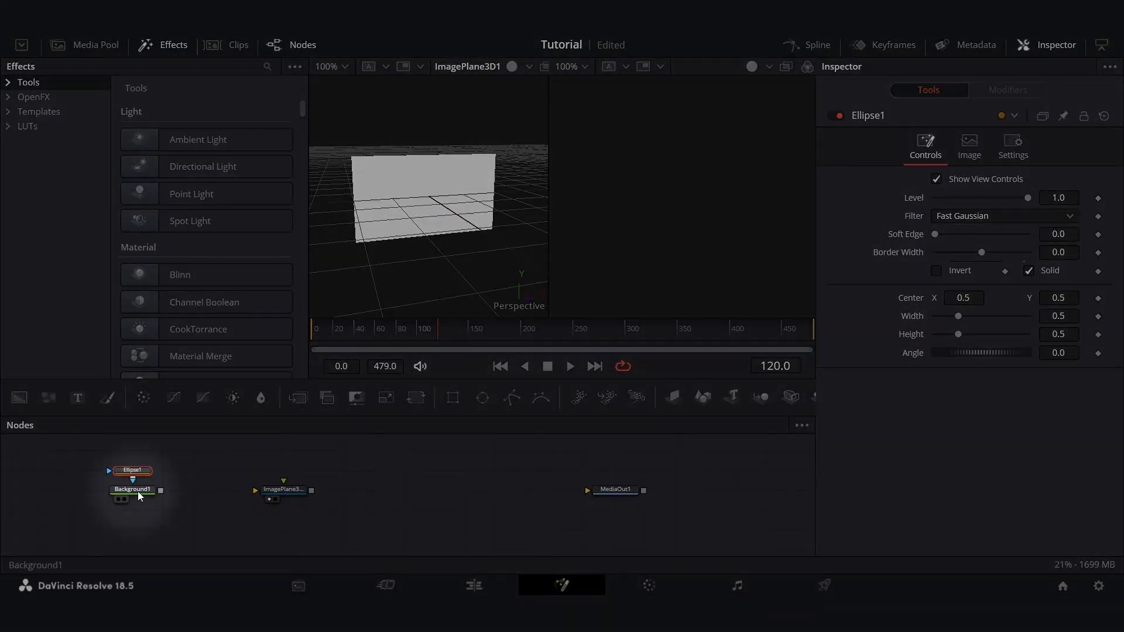
Turn off Auto Resolution for the Background node and set its width to 1080 to match the height
click(140, 495)
click(970, 186)
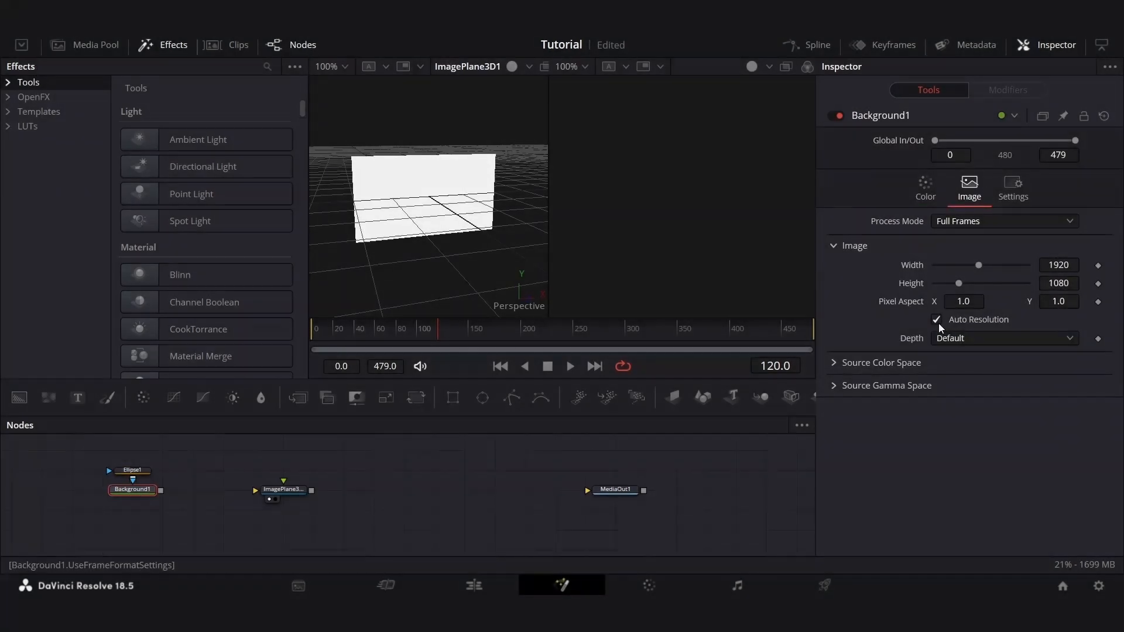
click(936, 321)
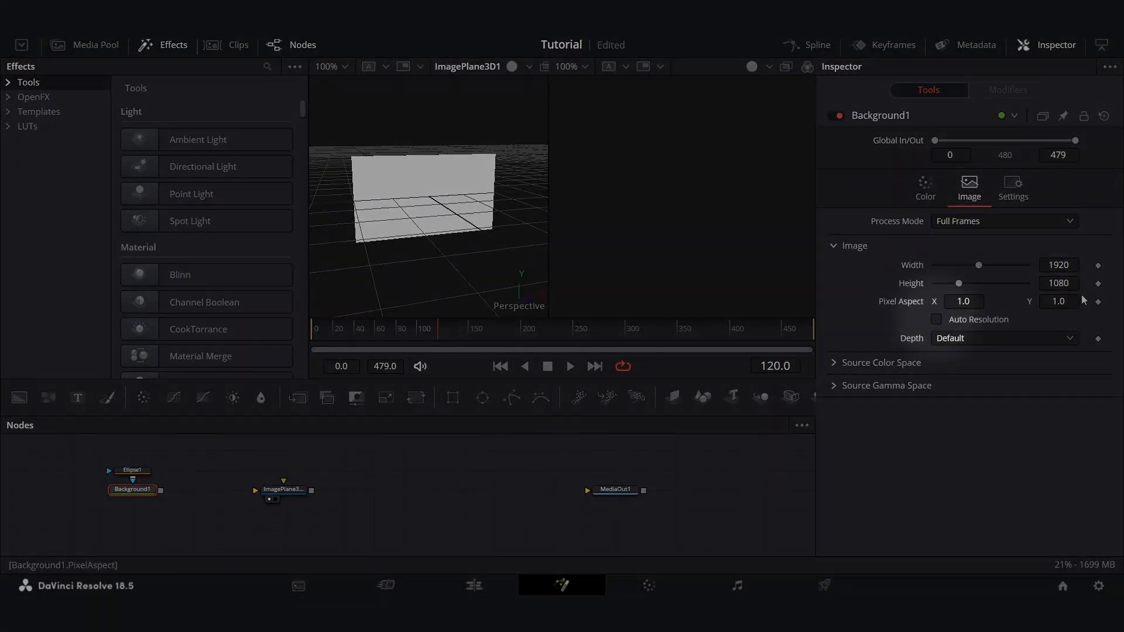
click(1062, 264)
key(BackSpace)
key(BackSpace)
key(BackSpace)
key(BackSpace)
text(1080)
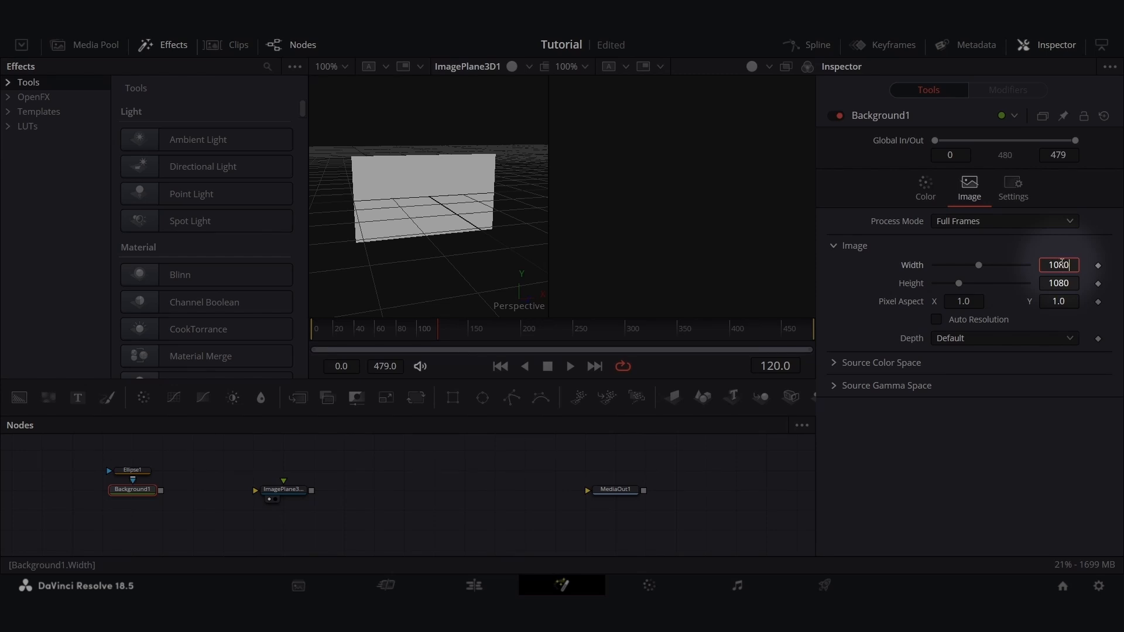
key(Tab)
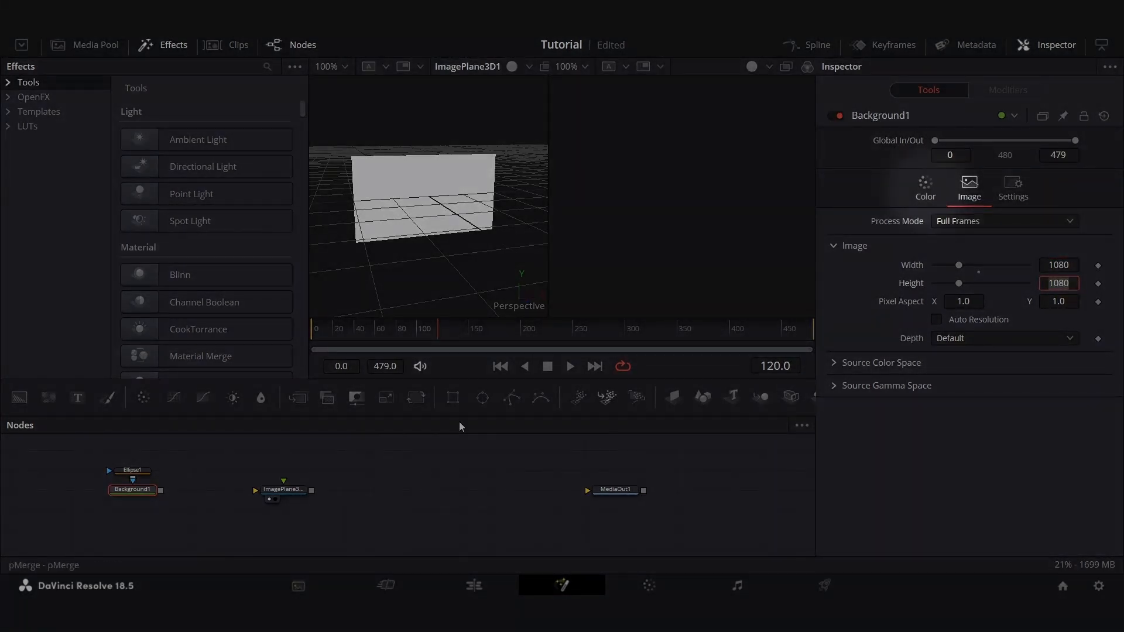
Make the Background colour white by setting red, green and blue to 1.0
click(930, 185)
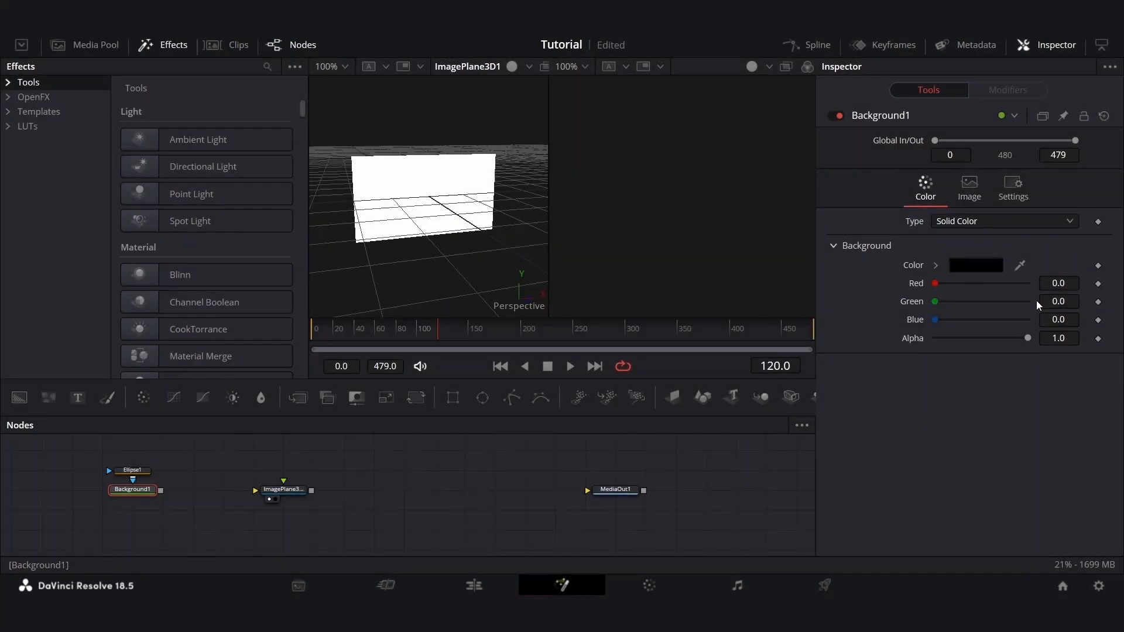
drag(935, 284, 1115, 282)
drag(936, 302, 1048, 302)
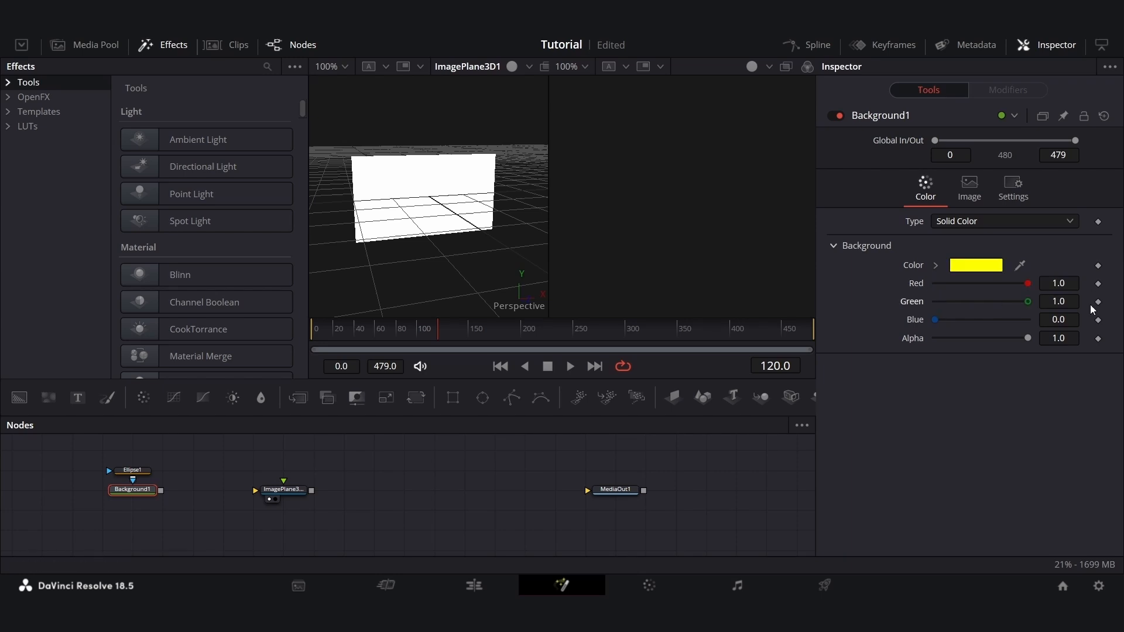
drag(935, 320, 1054, 319)
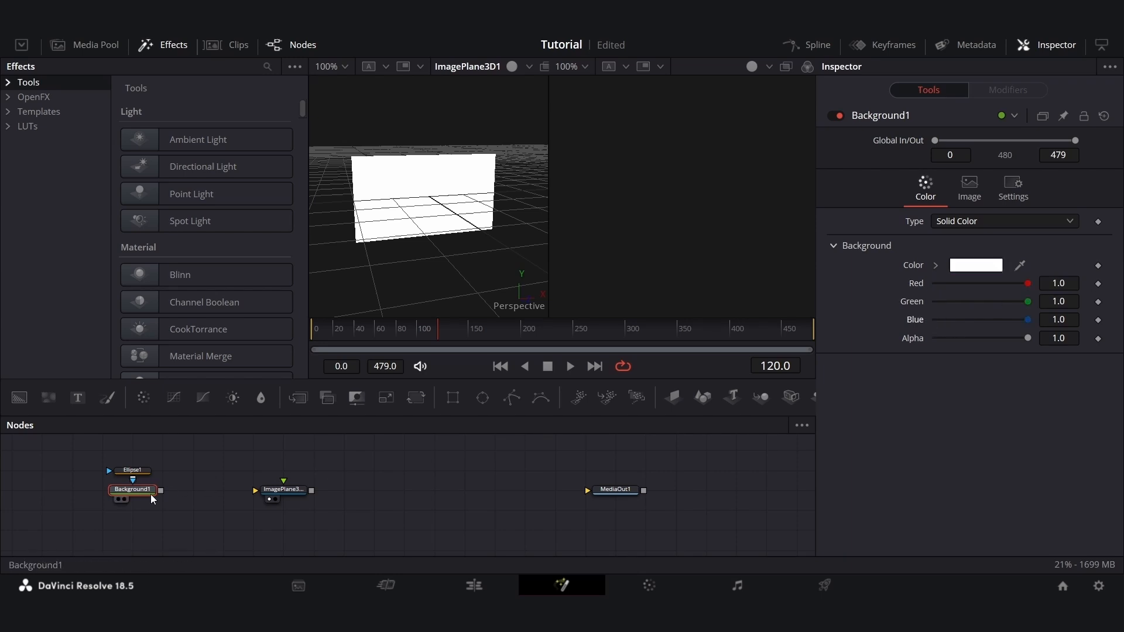
Turn the Ellipse mask into a ring with Solid off and border width 0.08, and enlarge its width and height to about 0.72
click(132, 470)
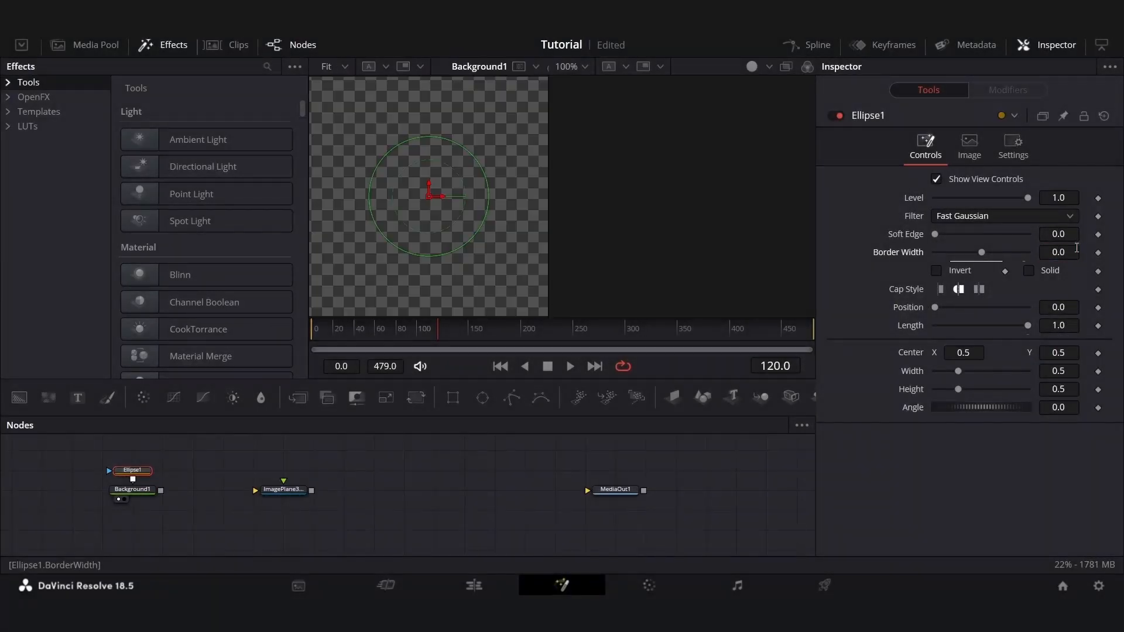
click(1076, 248)
text(0.08)
key(Tab)
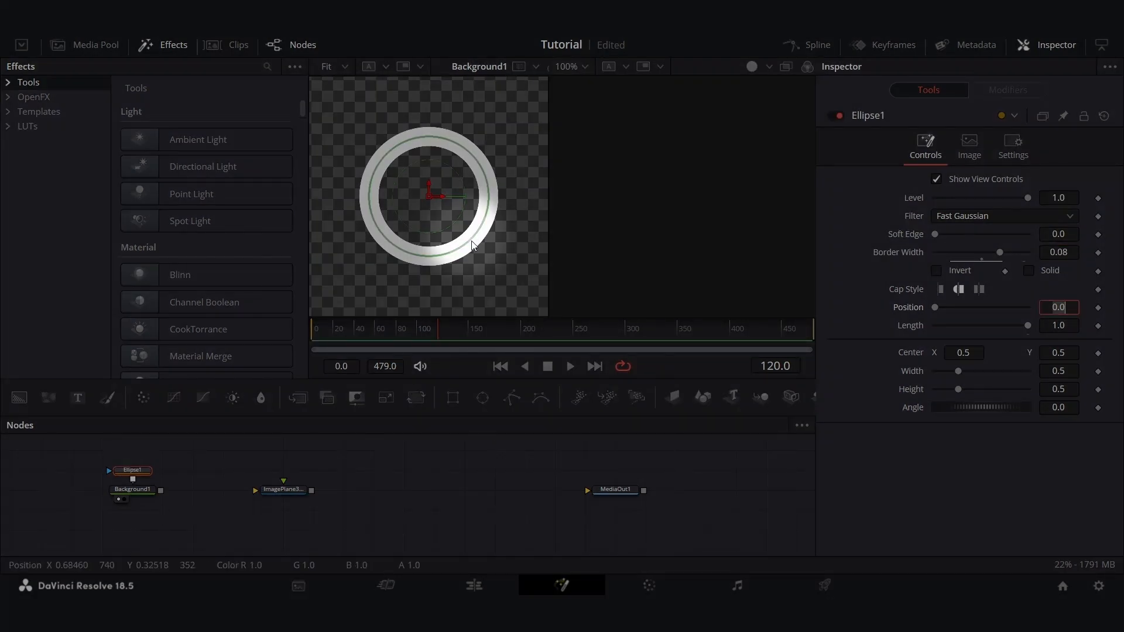
drag(473, 245, 492, 262)
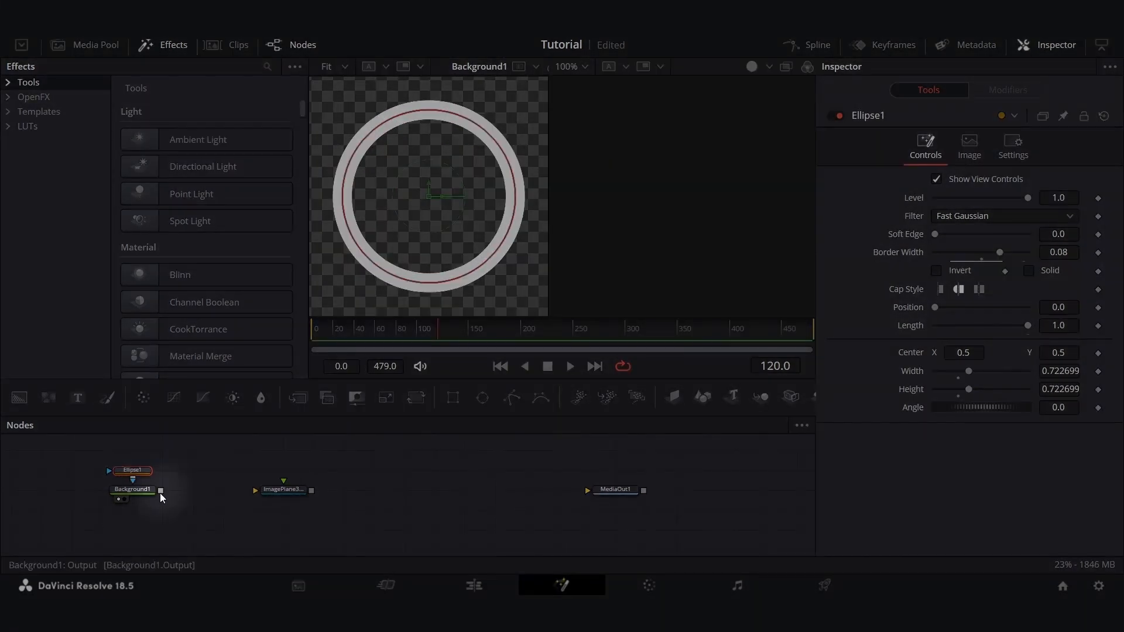
Connect the Background output to the Image Plane 3D input and display the image plane in the first viewer
drag(160, 491, 284, 499)
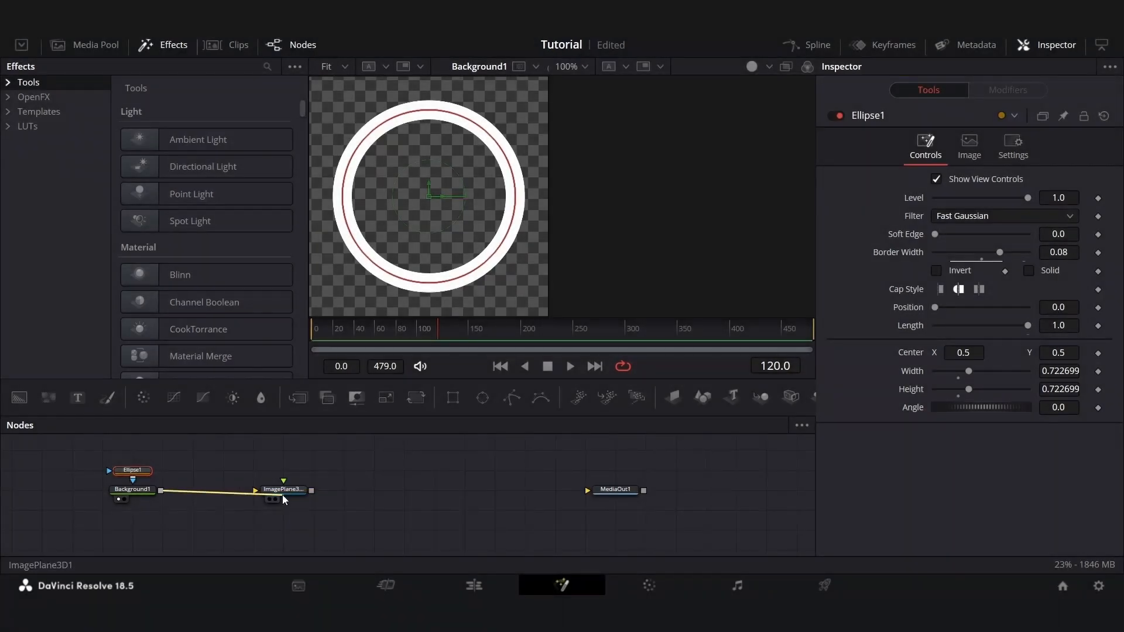
drag(282, 496, 280, 492)
click(289, 491)
click(269, 499)
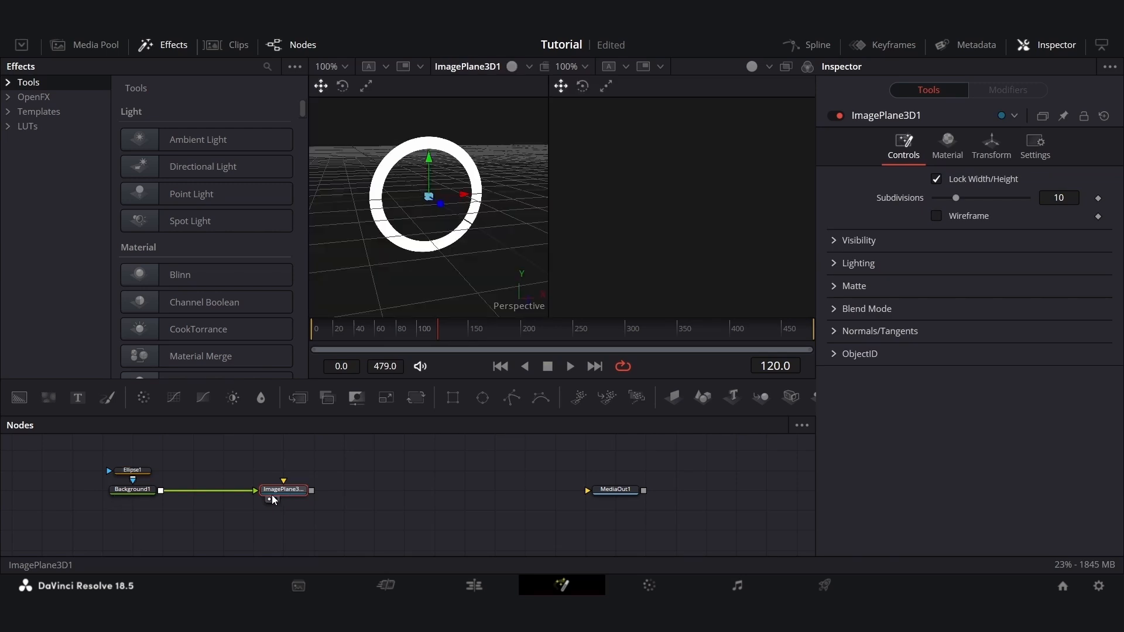
drag(490, 244, 325, 255)
Add a Duplicate 3D node after the image plane and display it in the first viewer
key(shift+space)
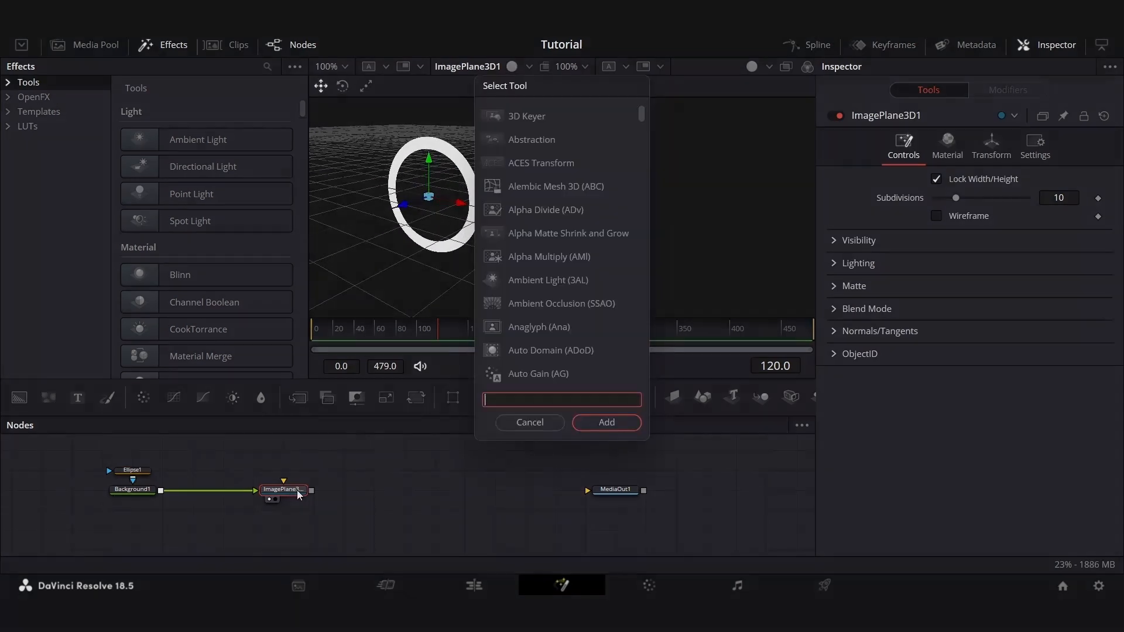
drag(641, 113, 657, 40)
click(543, 402)
click(529, 401)
text(dupli)
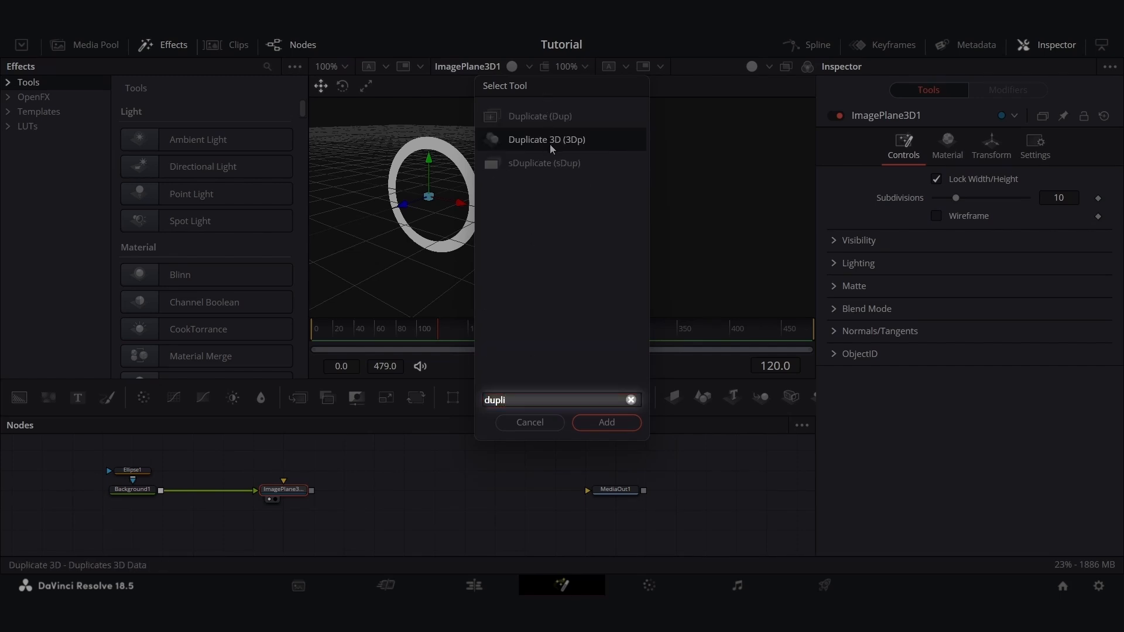
click(550, 140)
click(593, 423)
click(329, 499)
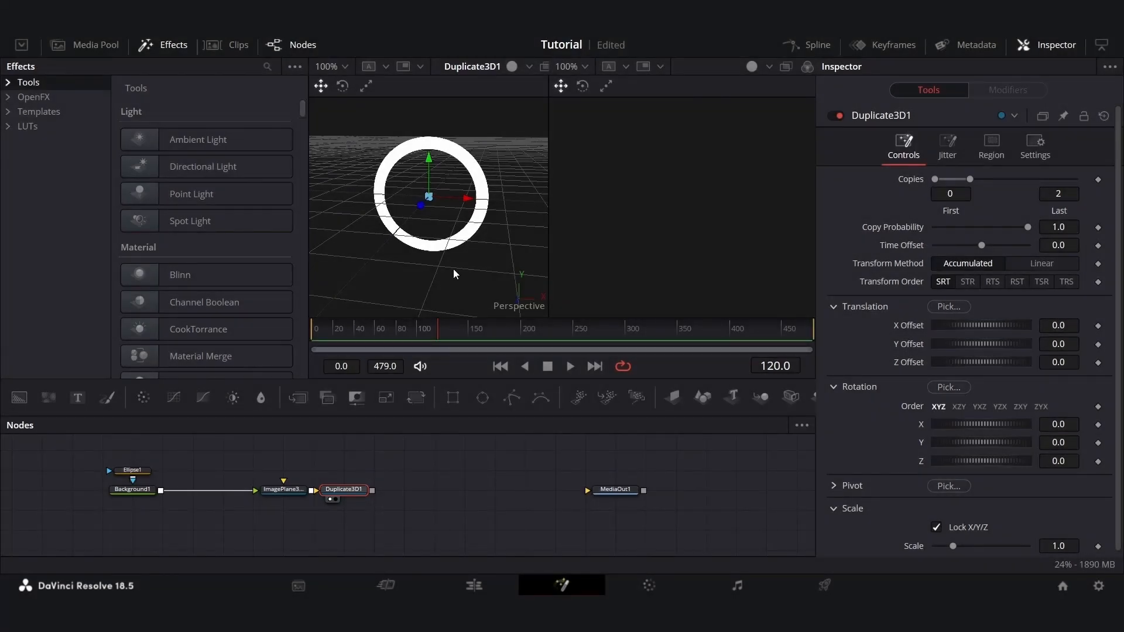
Set the Duplicate 3D last copy to 10 and space the rings with a Z offset of about 2.62
drag(460, 282, 533, 259)
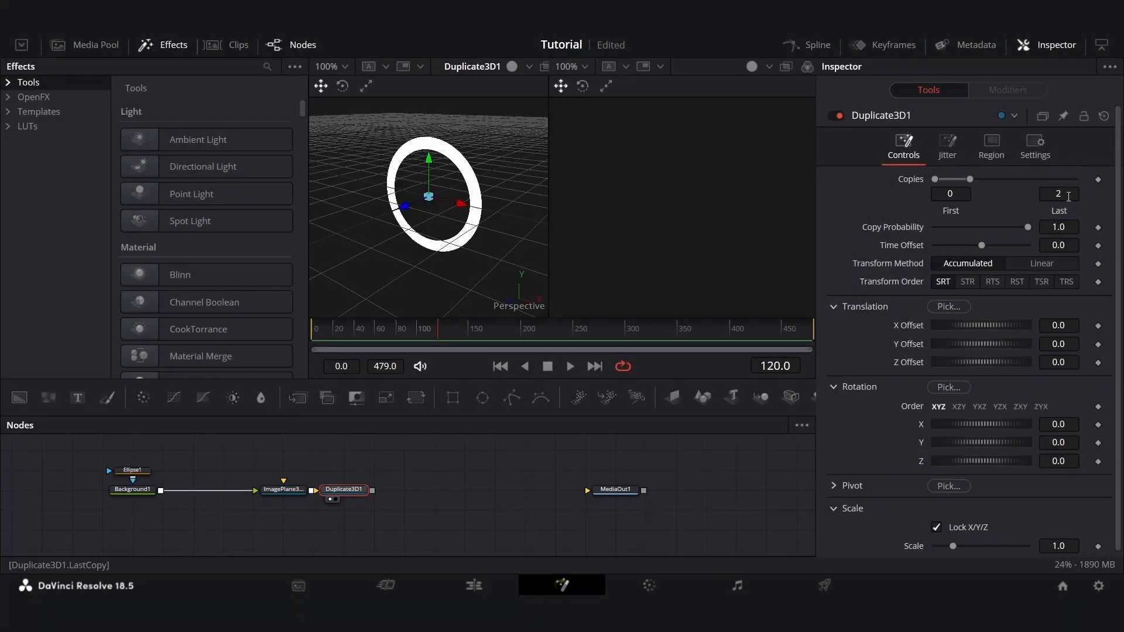
click(1059, 195)
key(Tab)
drag(979, 363, 991, 363)
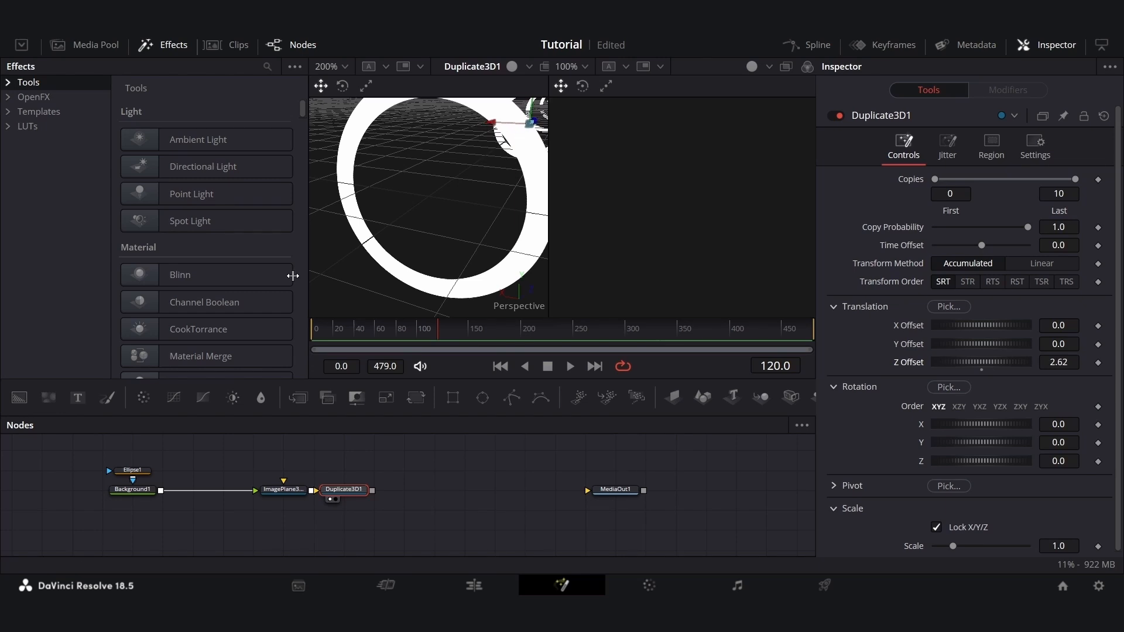
drag(432, 252, 497, 197)
scroll(498, 197, up, 1)
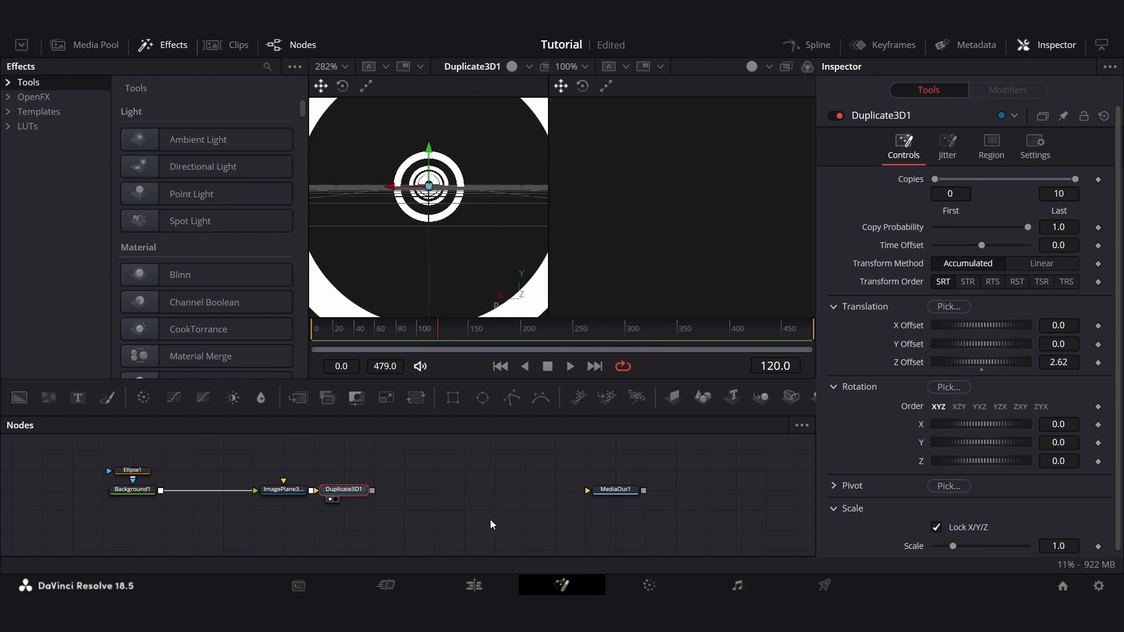
Try shifting the image plane along Z in its transform settings
click(281, 490)
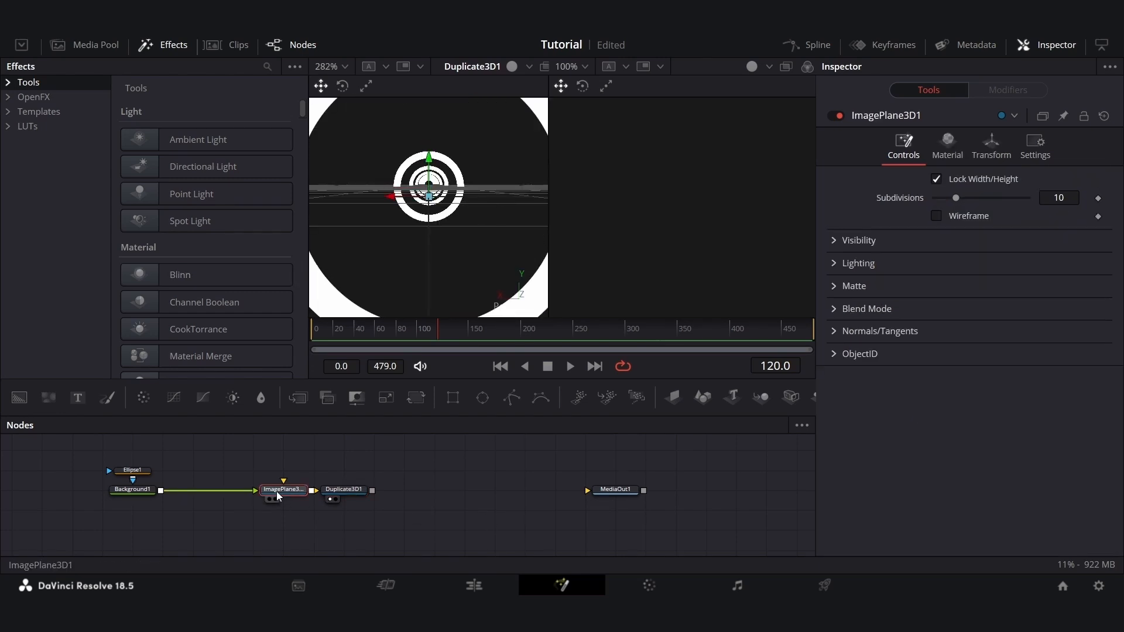
click(996, 148)
drag(1022, 233, 996, 245)
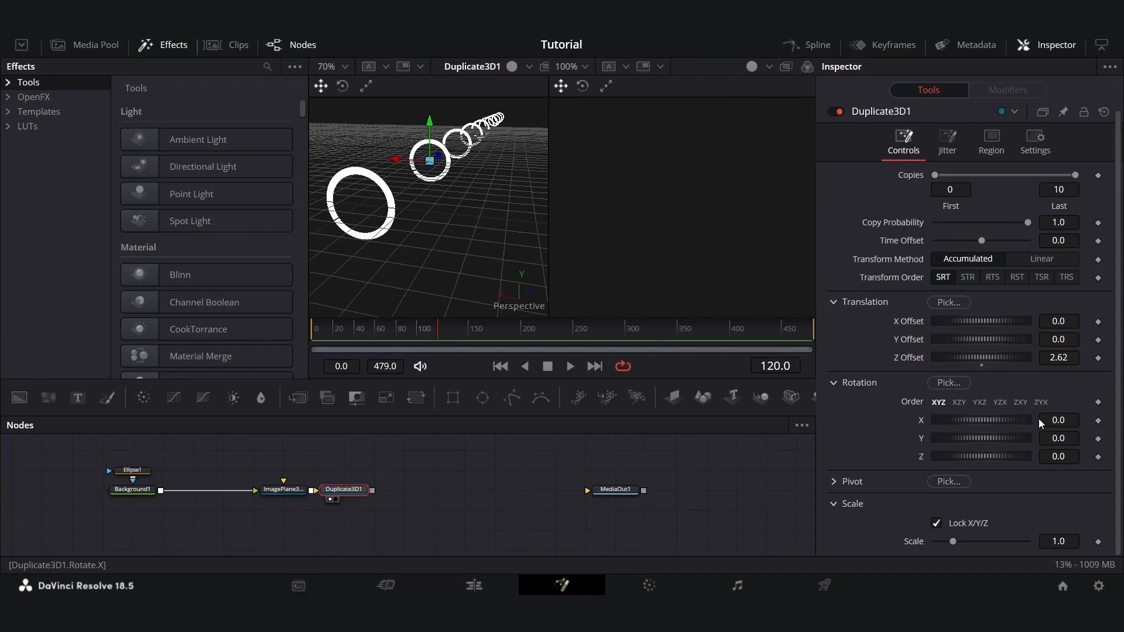
Rotate the Duplicate 3D copies progressively to about X 3.4, Y 5.6 and Z 307.8
drag(1028, 421, 1065, 438)
drag(968, 457, 1055, 465)
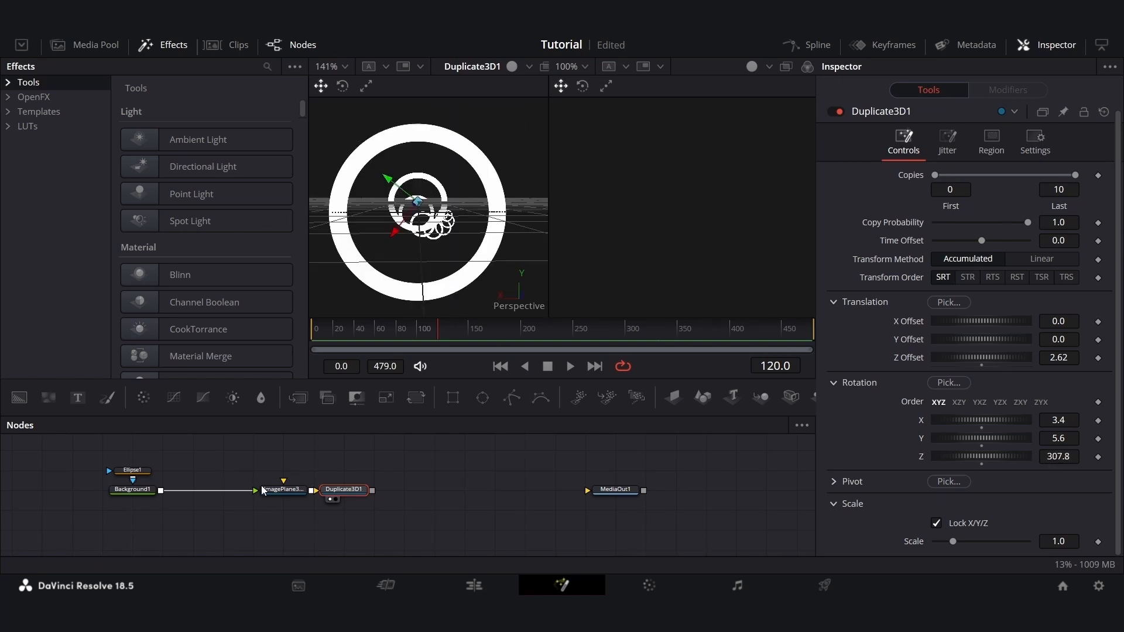
Try a Z translation on the image plane and undo it
click(283, 489)
drag(1028, 233, 977, 237)
key(ctrl+z)
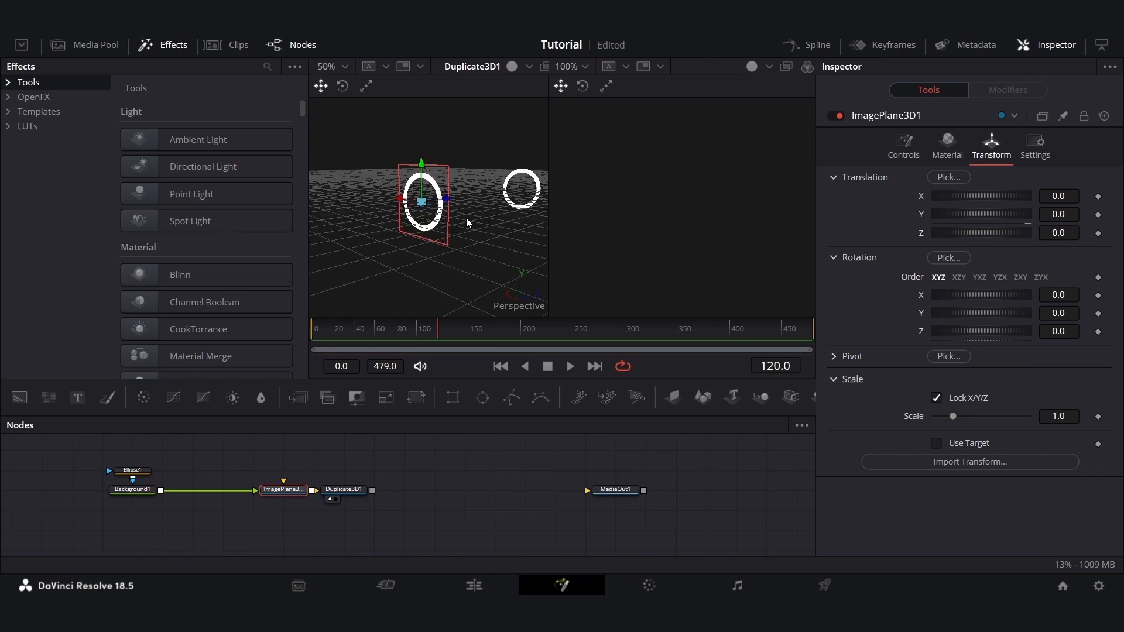
scroll(466, 218, down, 3)
scroll(466, 218, up, 4)
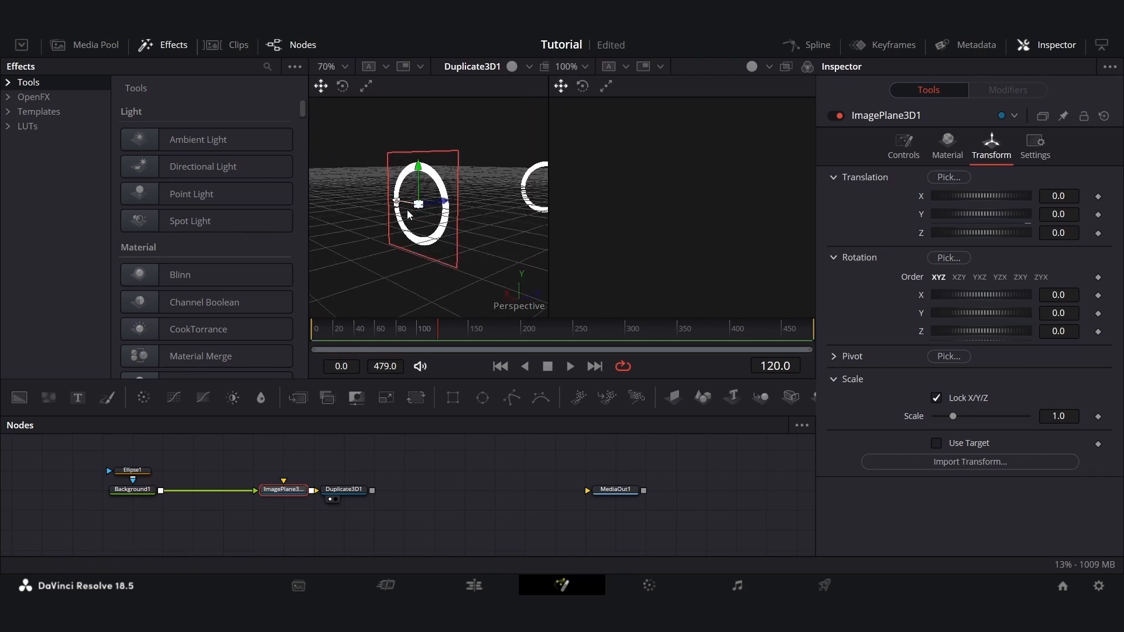
scroll(461, 206, down, 5)
scroll(490, 213, down, 4)
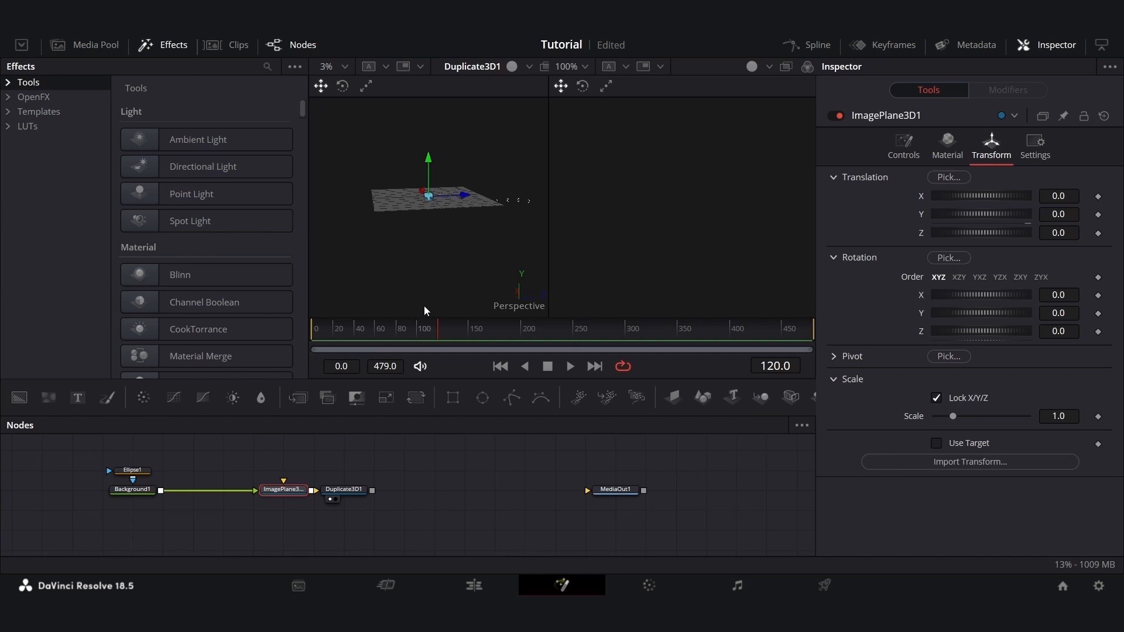
Reset the Duplicate 3D copies' rotation to 0 on X, Y and Z
scroll(424, 306, up, 5)
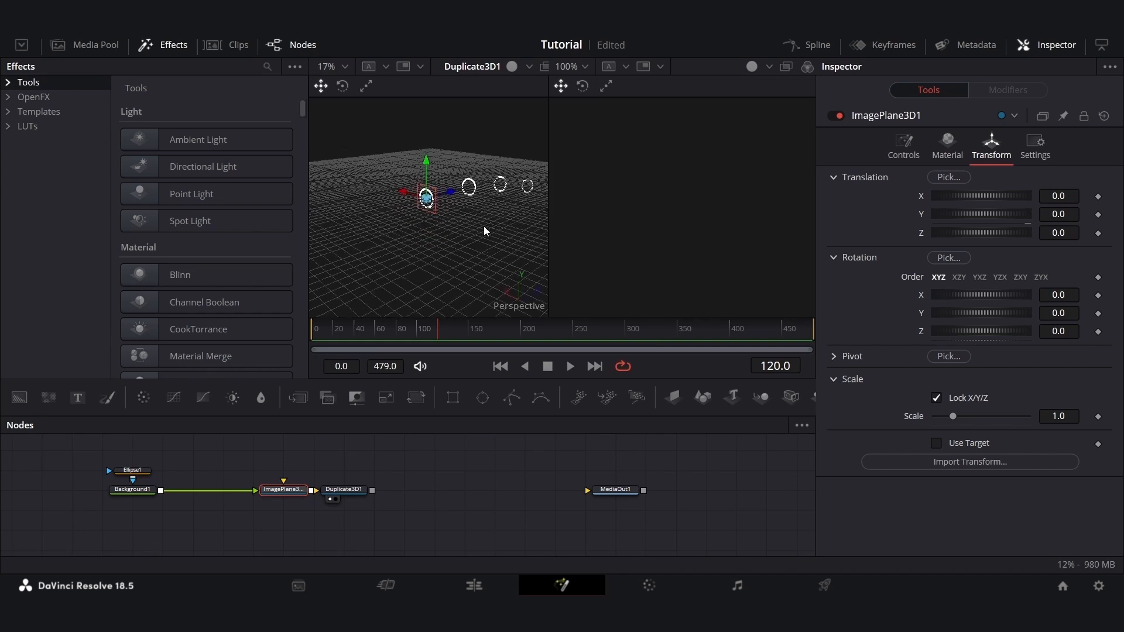
click(346, 491)
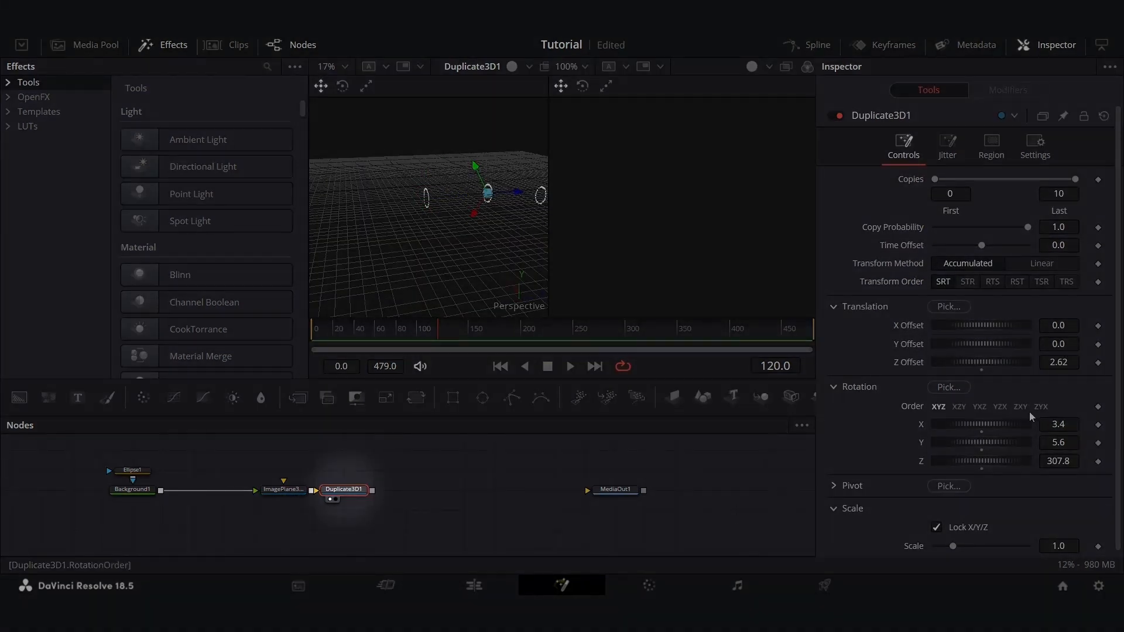
click(1058, 461)
text(0)
click(1060, 443)
text(0)
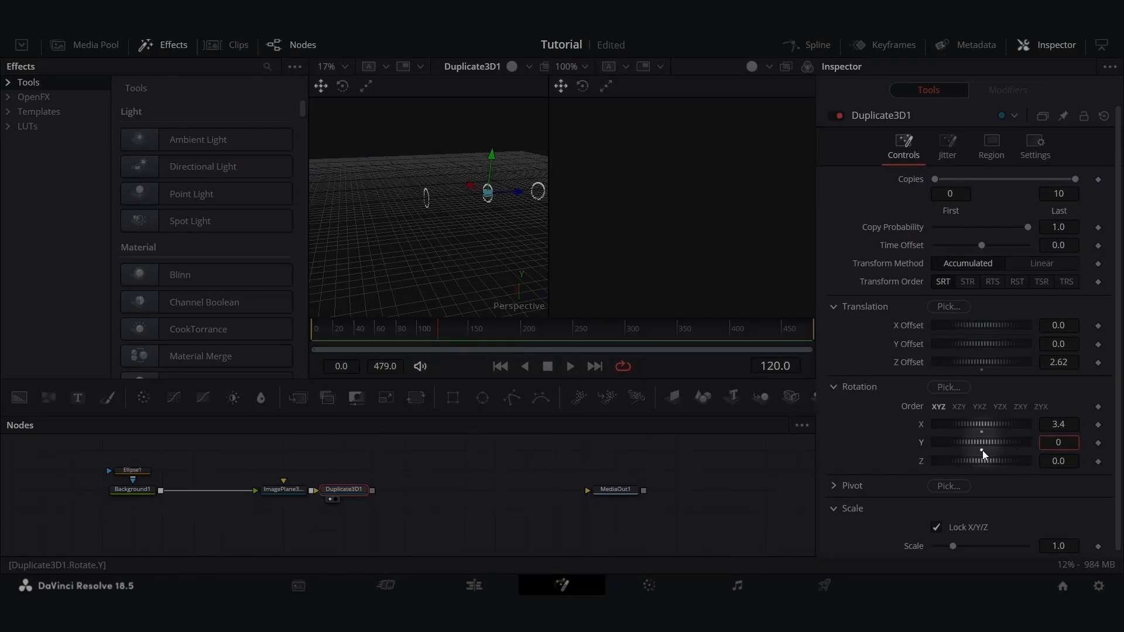
key(Return)
click(982, 431)
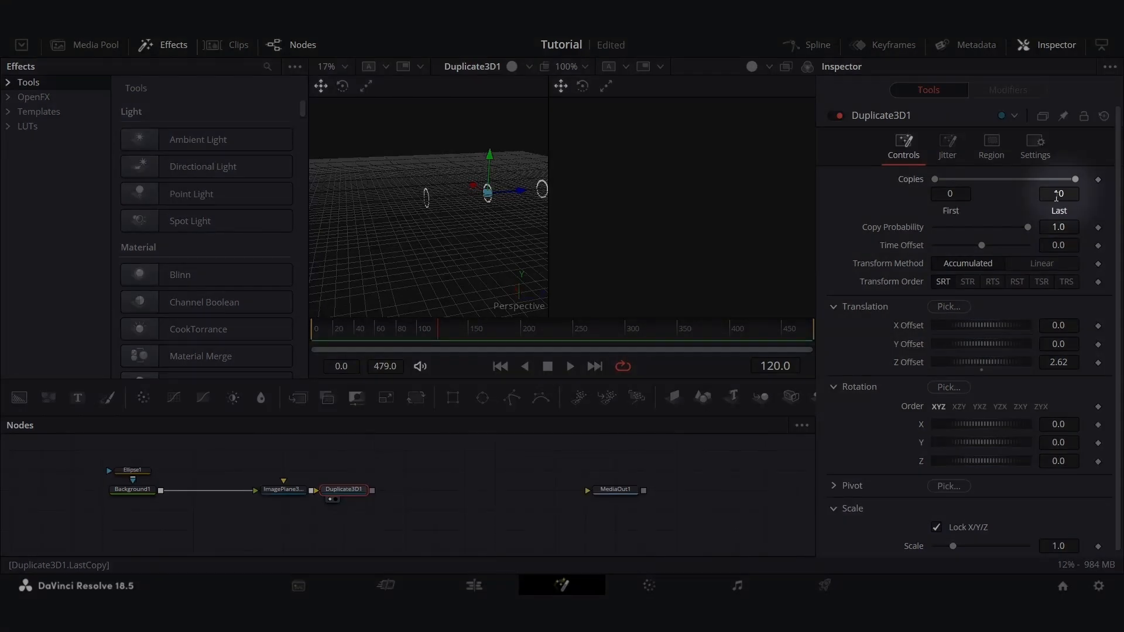
Set the Duplicate 3D last copy to 50 and its Z offset to 4
click(1057, 194)
text(50)
key(Tab)
click(1057, 363)
text(4)
key(Tab)
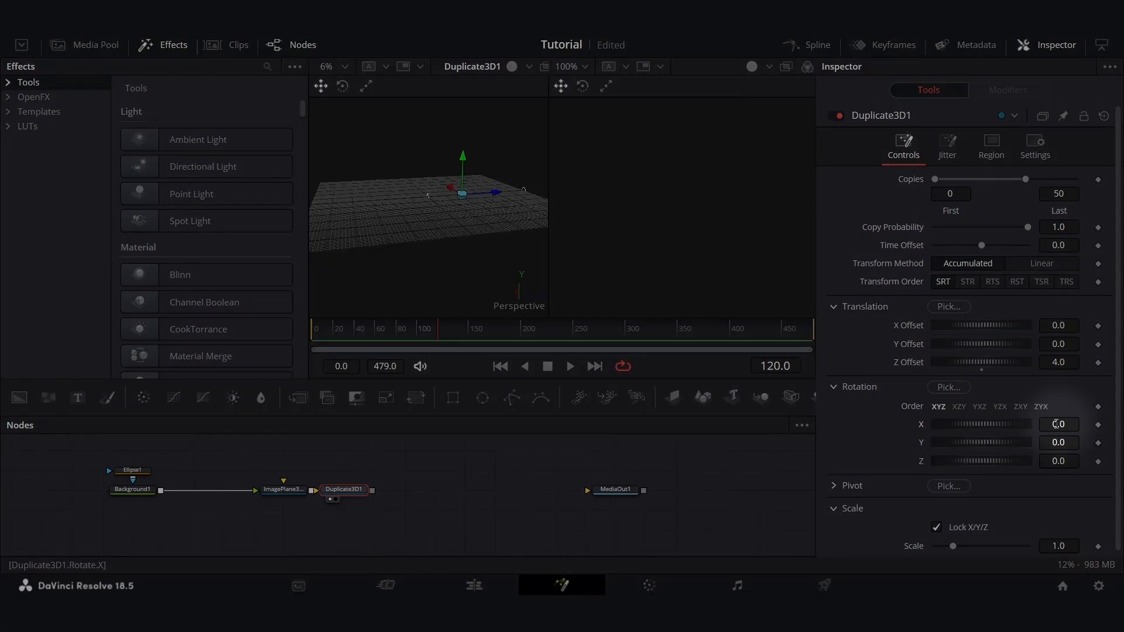
Drive the Duplicate 3D X rotation with the expression 360/LastCopy so the rings form a closed circle
double_click(1056, 424)
text(-)
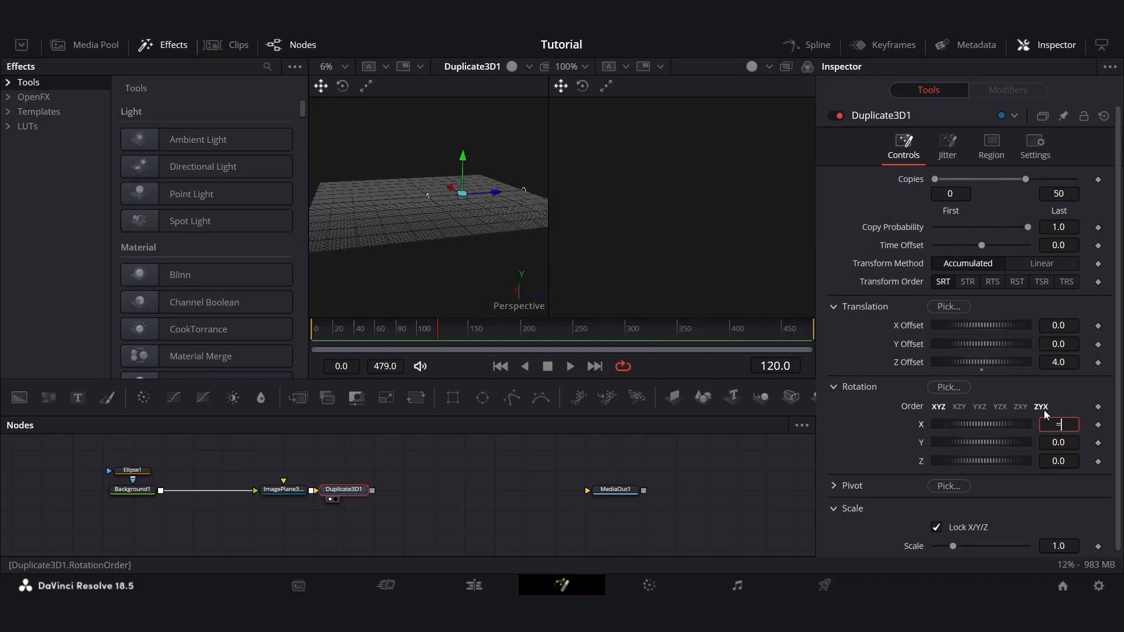
key(Tab)
click(967, 443)
text(360/)
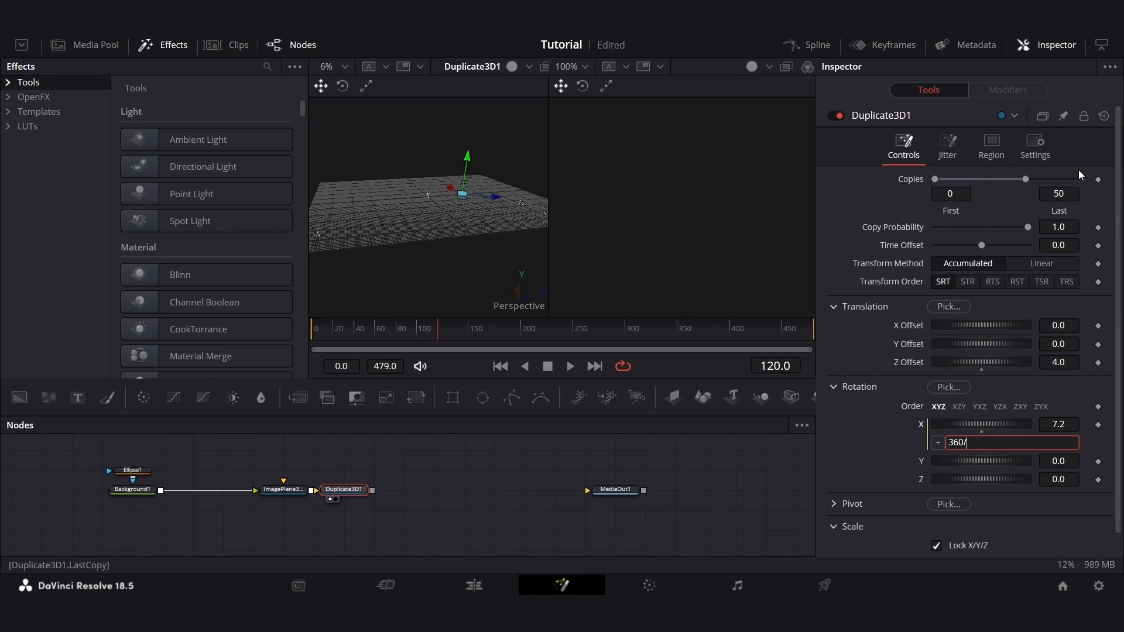
text(50)
key(Return)
Test the rotation expression with a last copy of 30 and restore the last copy to 50
click(1064, 195)
text(30)
key(Tab)
drag(407, 258, 410, 290)
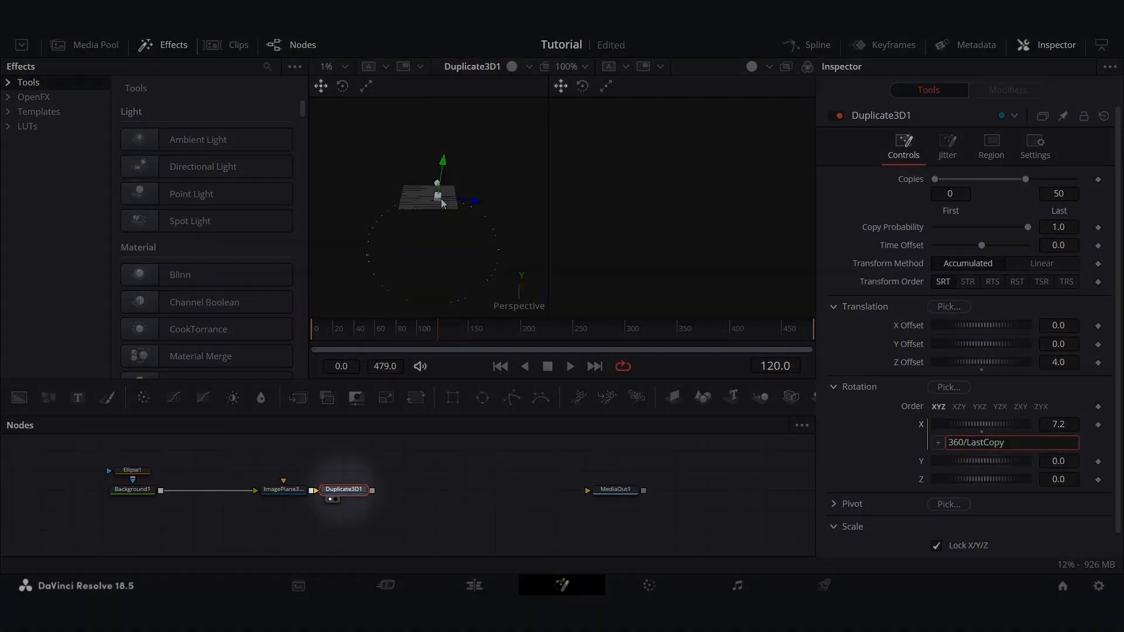
click(1094, 212)
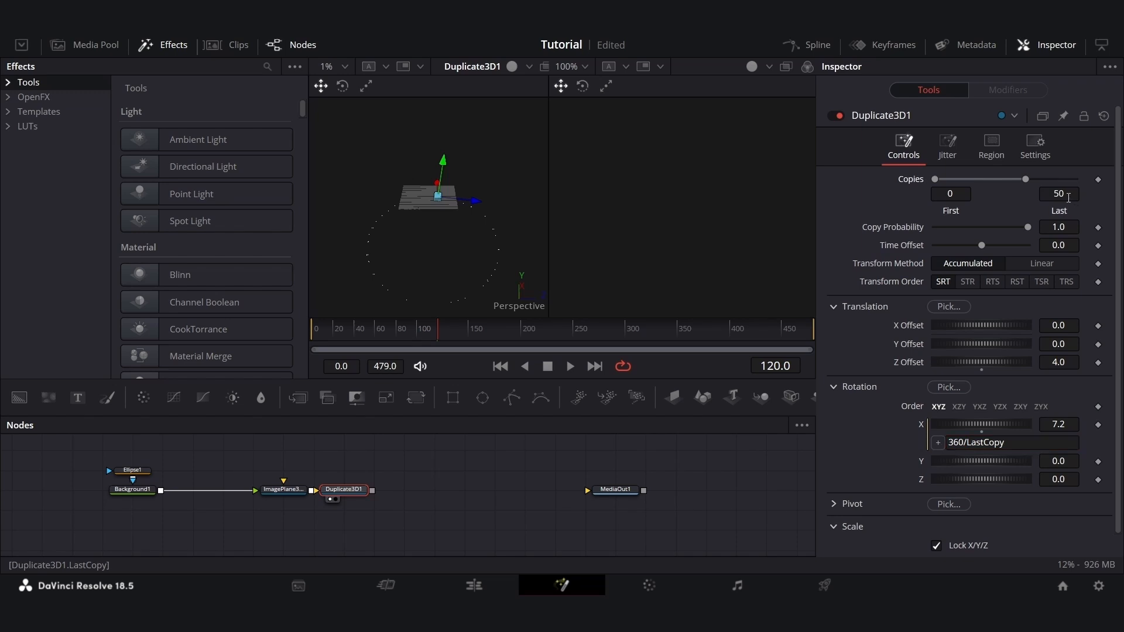
click(1065, 194)
text(3)
key(Tab)
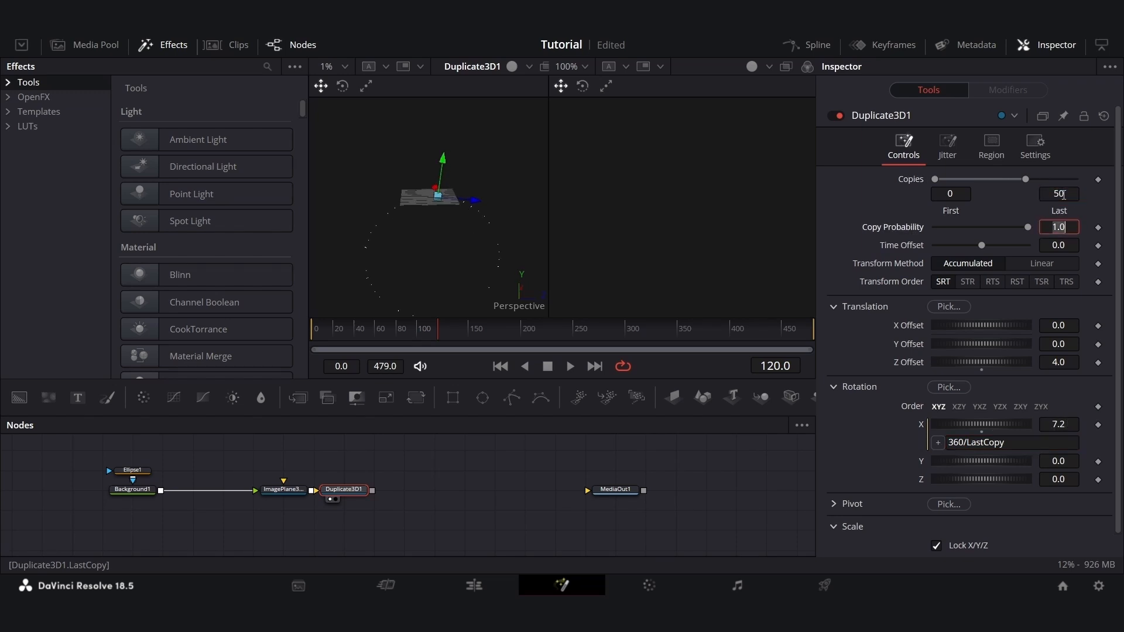
drag(496, 256, 517, 248)
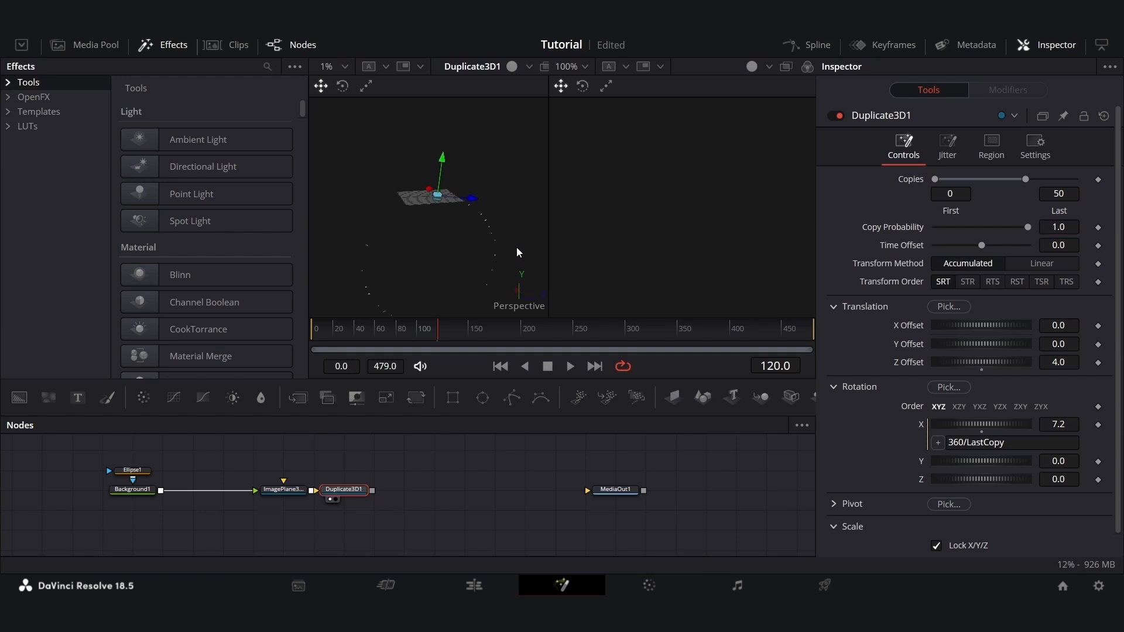
Add a Transform 3D node after the Duplicate 3D and show its output in the first viewer
key(shift+space)
key(Escape)
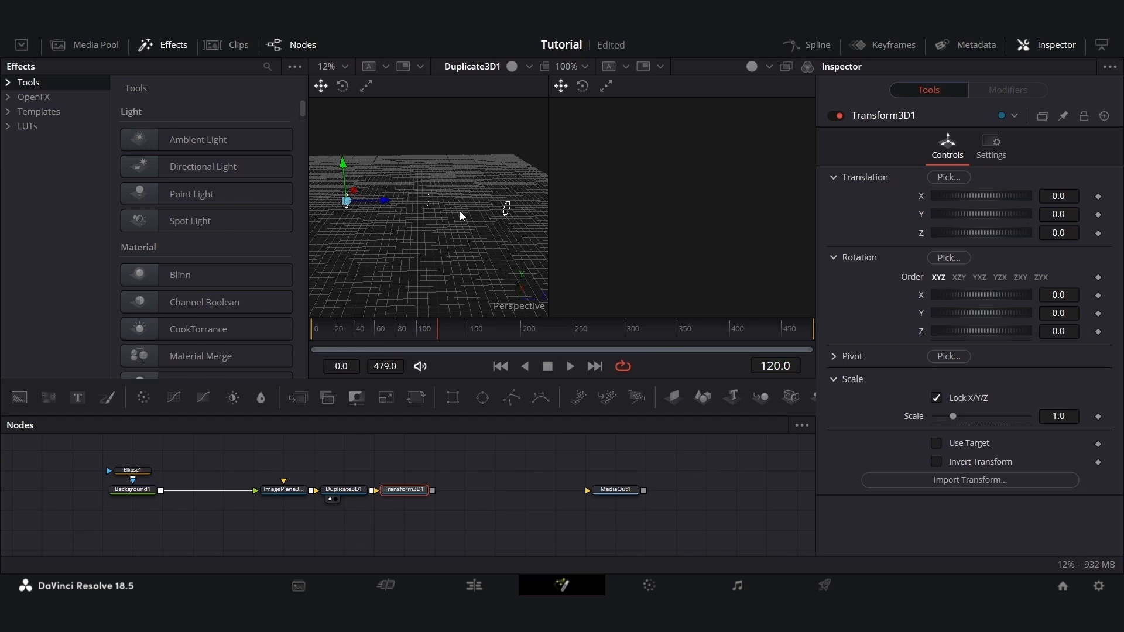
drag(396, 232, 420, 219)
scroll(384, 197, up, 1)
scroll(437, 261, down, 5)
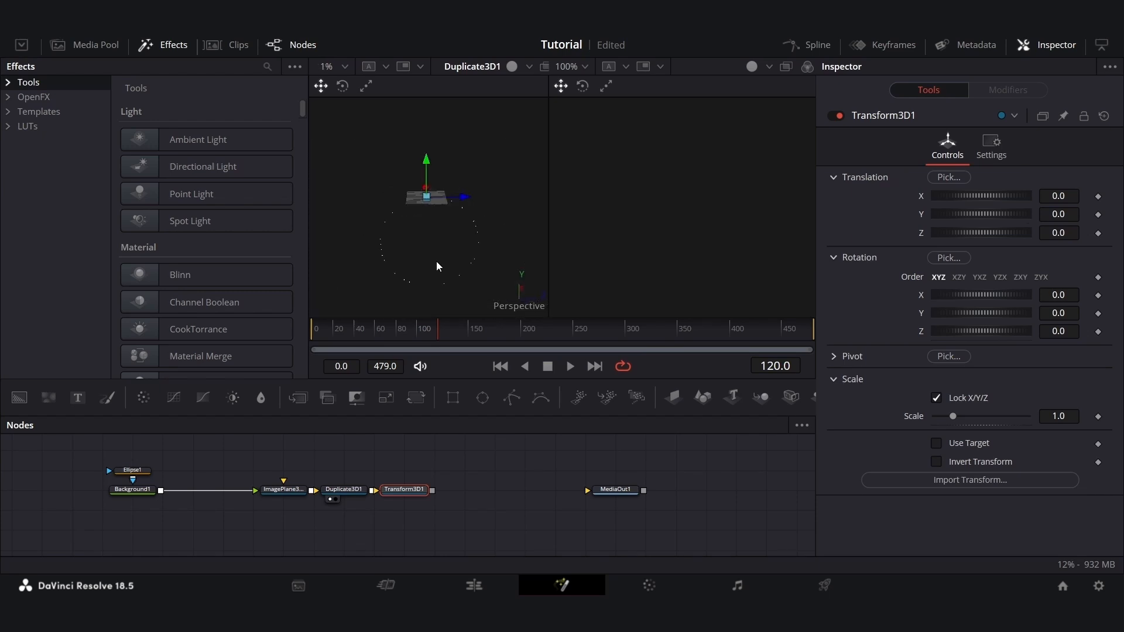
key(1)
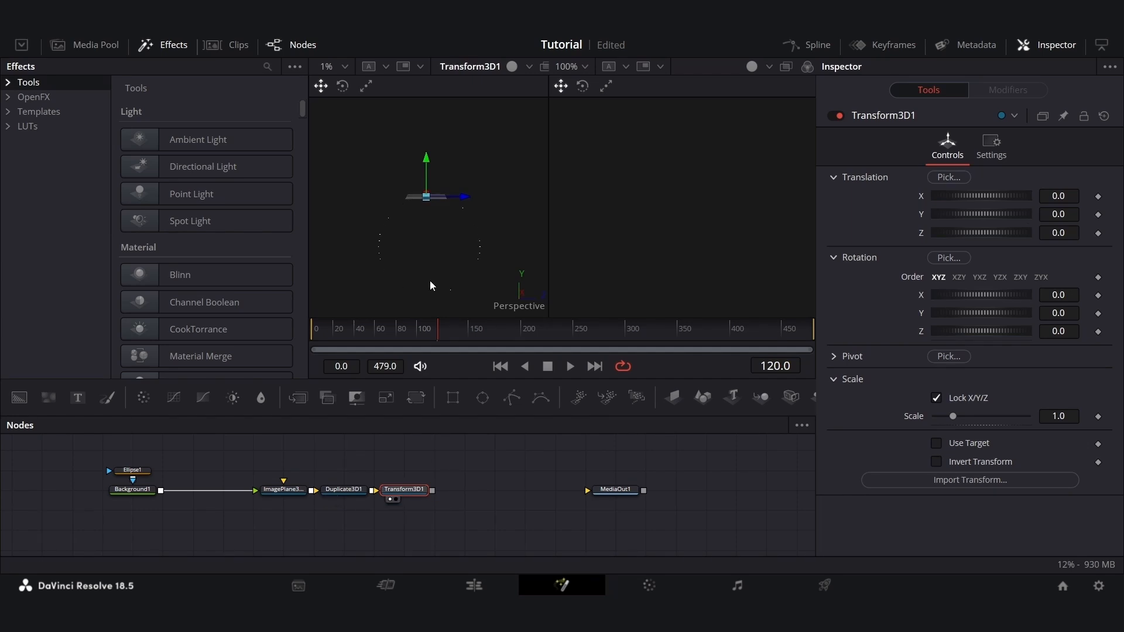
Try rotating the ring circle about X with the Transform 3D and undo it
drag(989, 293, 953, 321)
key(ctrl+z)
scroll(425, 208, up, 5)
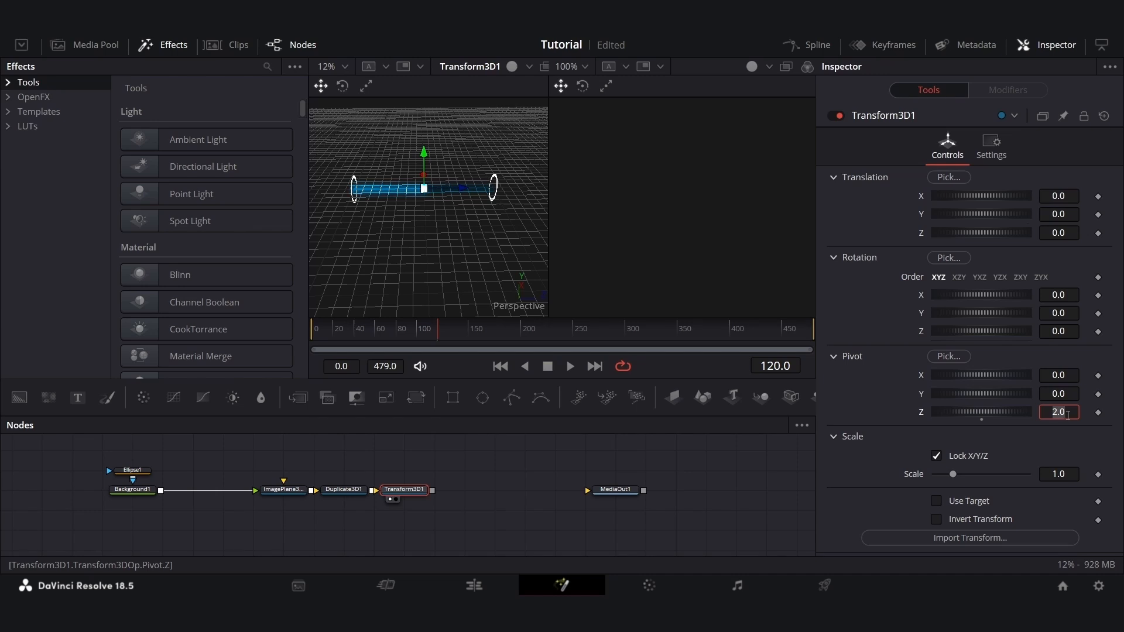
Drive the Transform 3D's pivot Z with the expression Duplicate3D1.Translate.Z/2
text(=)
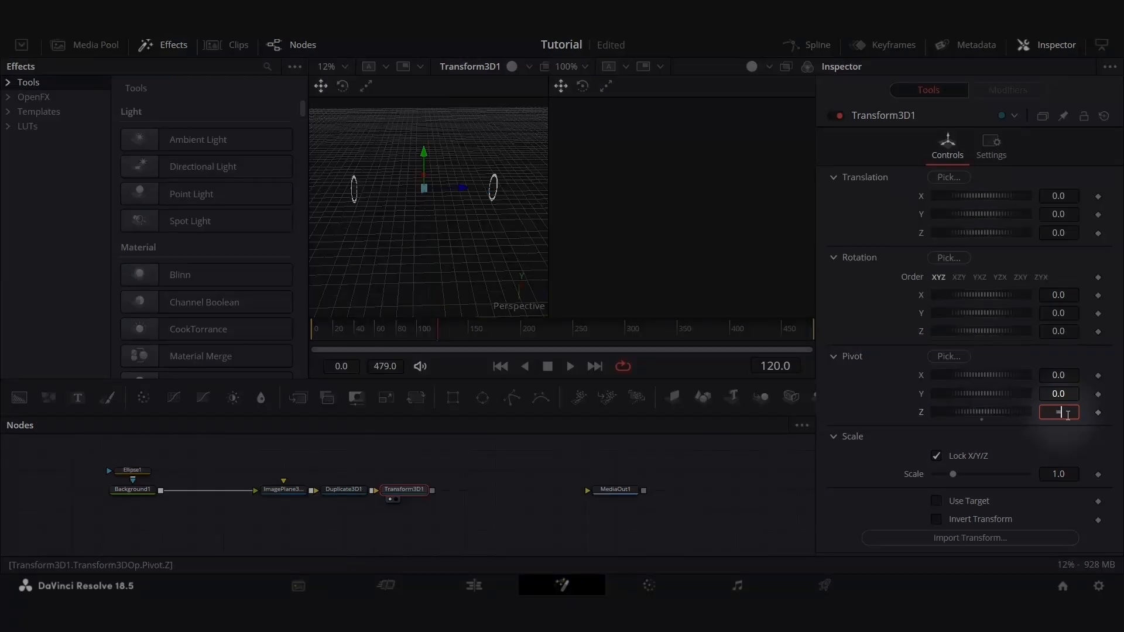
key(Return)
click(1038, 433)
text(Duplicate3D1.Translat)
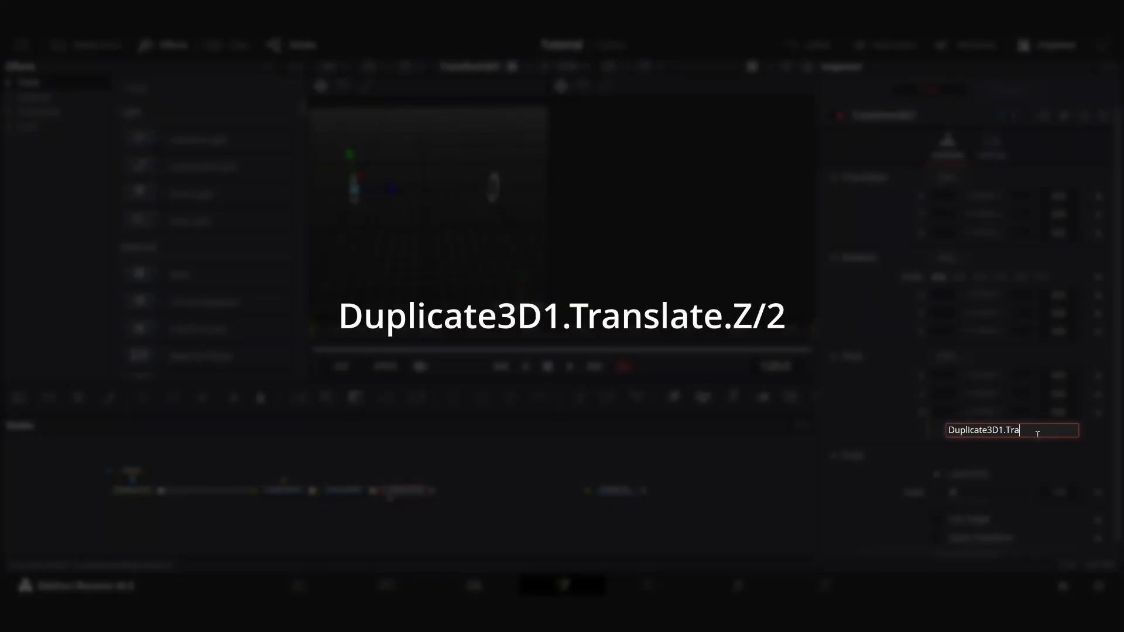
text(e.Z/2)
key(Tab)
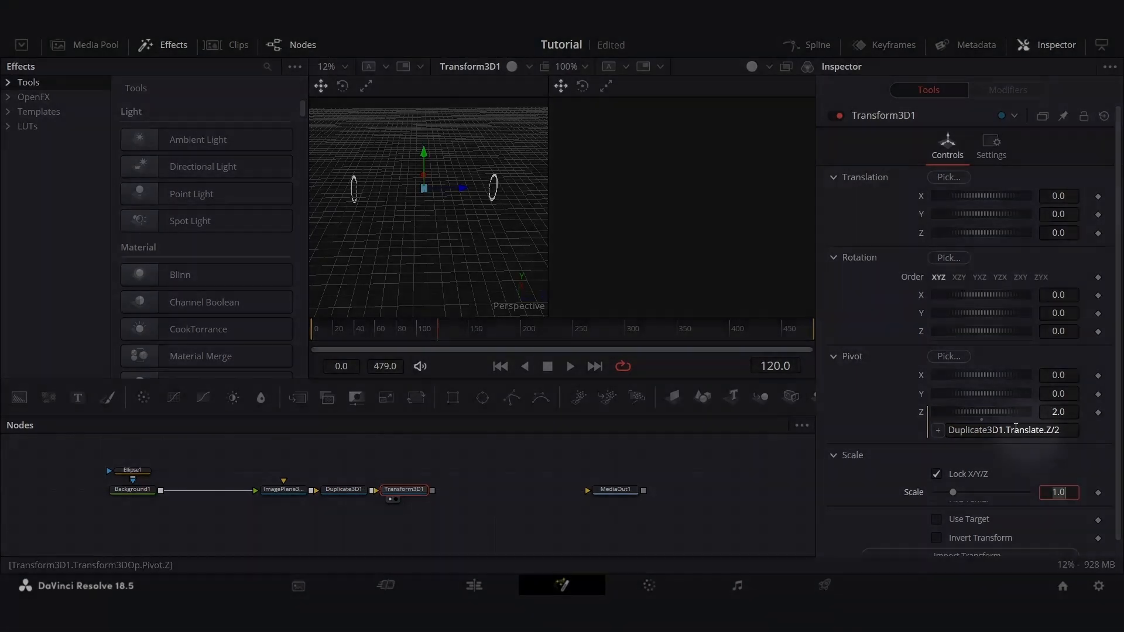
Check the Duplicate 3D node's settings and return to the Transform 3D node
click(344, 490)
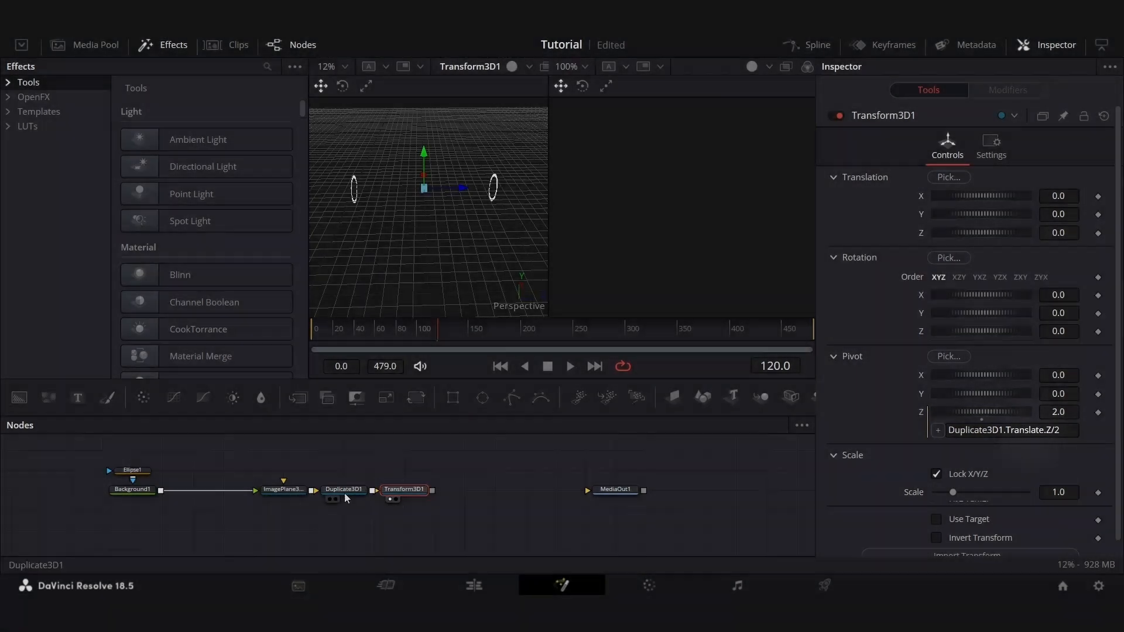
click(404, 489)
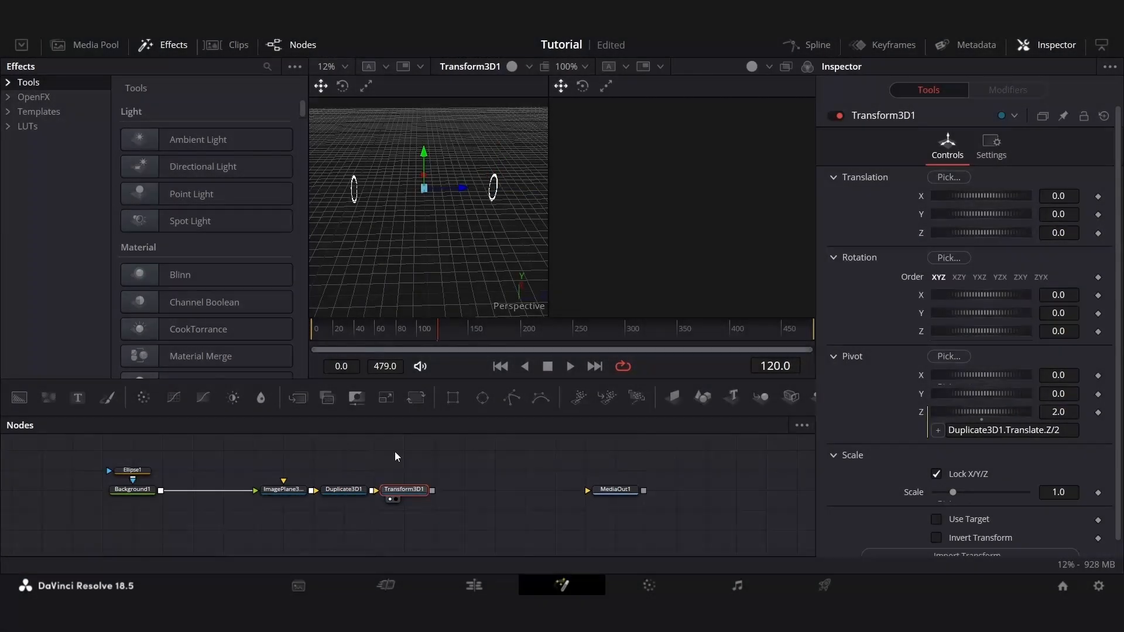
click(343, 489)
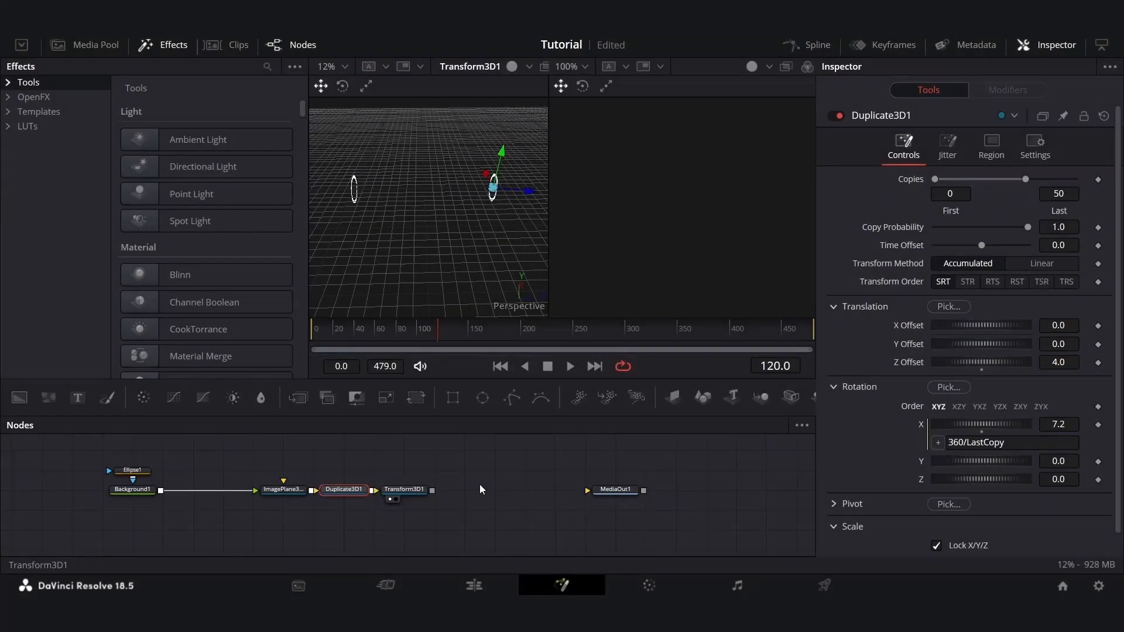
click(403, 489)
Drive the Transform 3D's pivot Y with the expression (Duplicate3D1.Translate.Z/-2)/sin(pi/Duplicate3D1.LastCopy)
scroll(426, 218, down, 6)
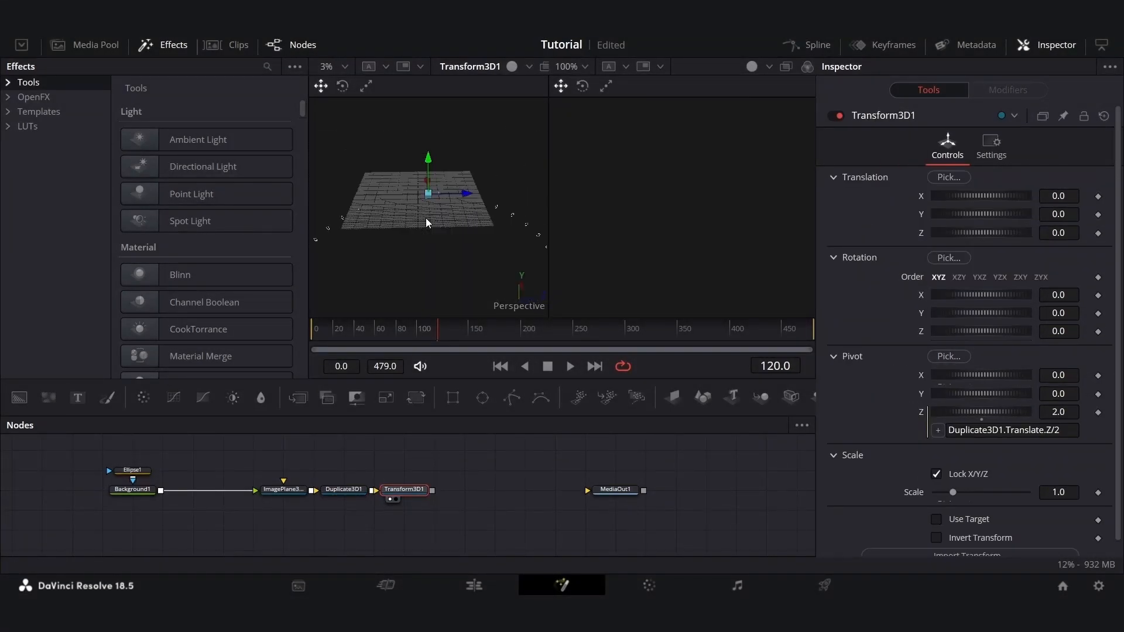
drag(438, 247, 434, 187)
scroll(433, 245, down, 4)
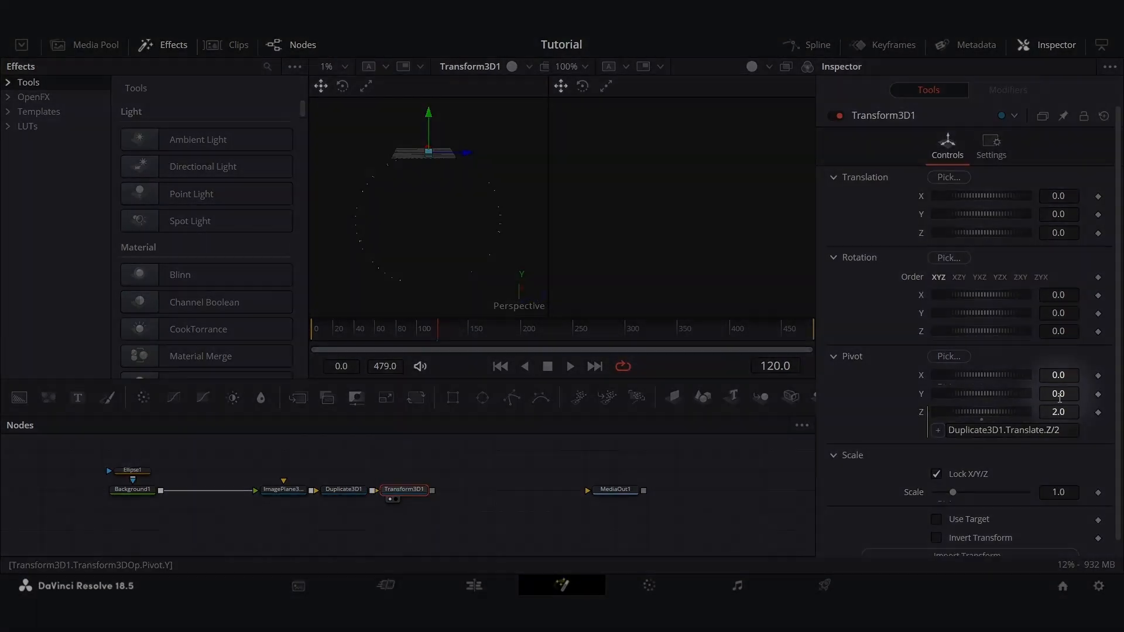
double_click(1066, 393)
text(=)
key(Return)
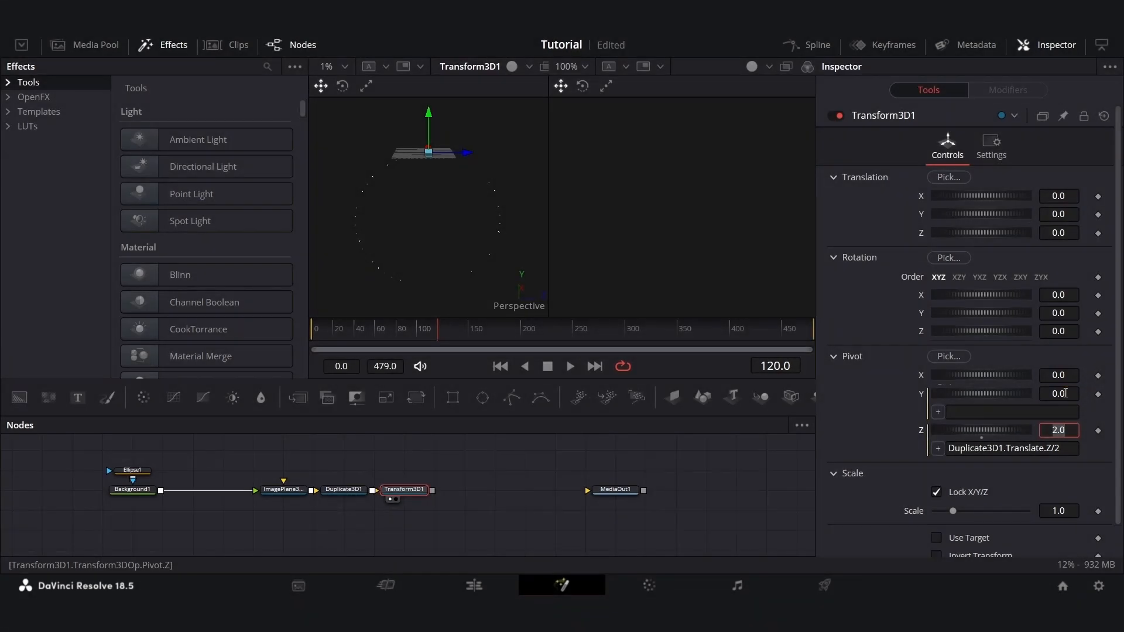
click(1044, 412)
text((Du)
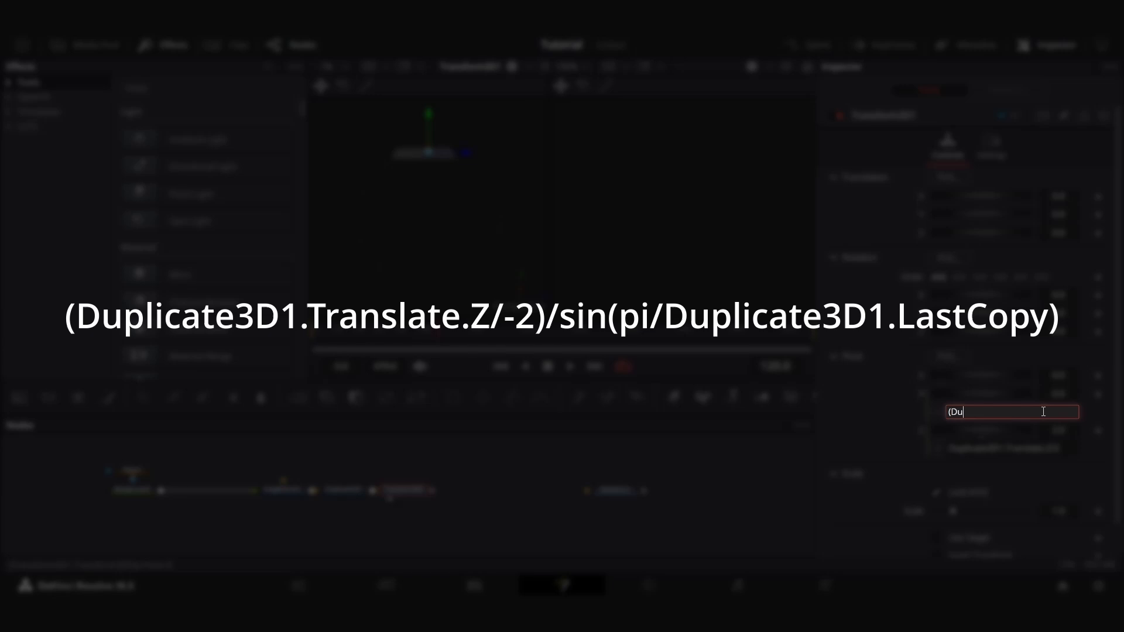
text(plicate3D1.Translate)
text(.Z)
text(/-2)
text())
text(/sin)
text(()
text(pi)
text(/Duplicate3D1)
text(.LastCopy)
text())
key(Return)
click(1061, 429)
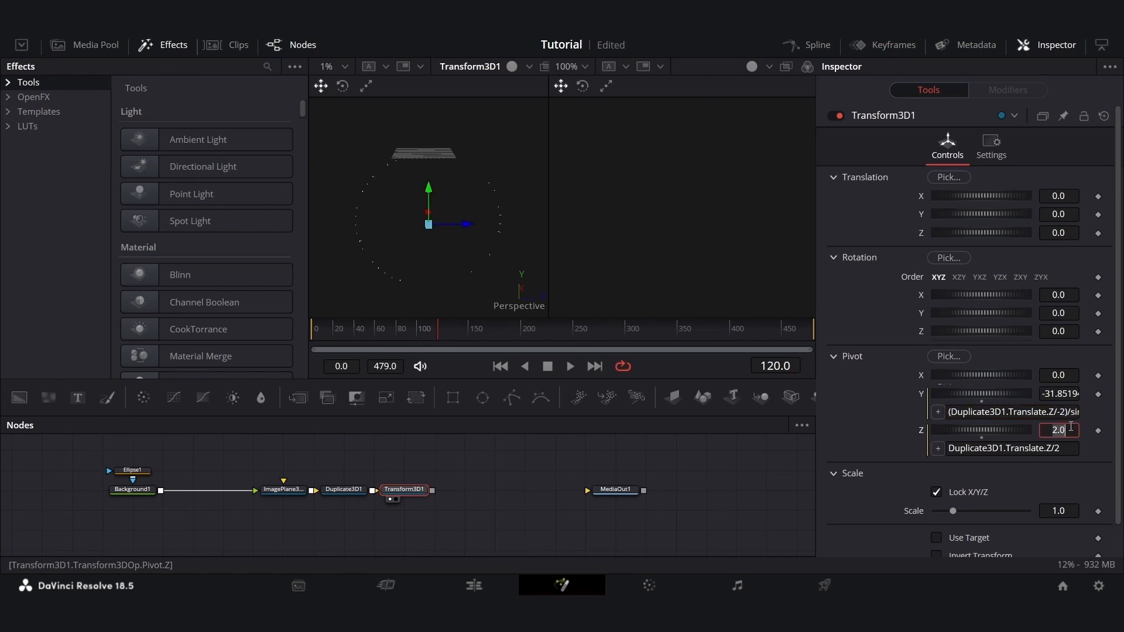
Copy the pivot Z expression to the Transform 3D's Z translation and change it to Duplicate3D1.Translate.Z/-2
drag(429, 265, 448, 91)
scroll(422, 229, up, 1)
scroll(426, 225, down, 1)
drag(423, 160, 422, 235)
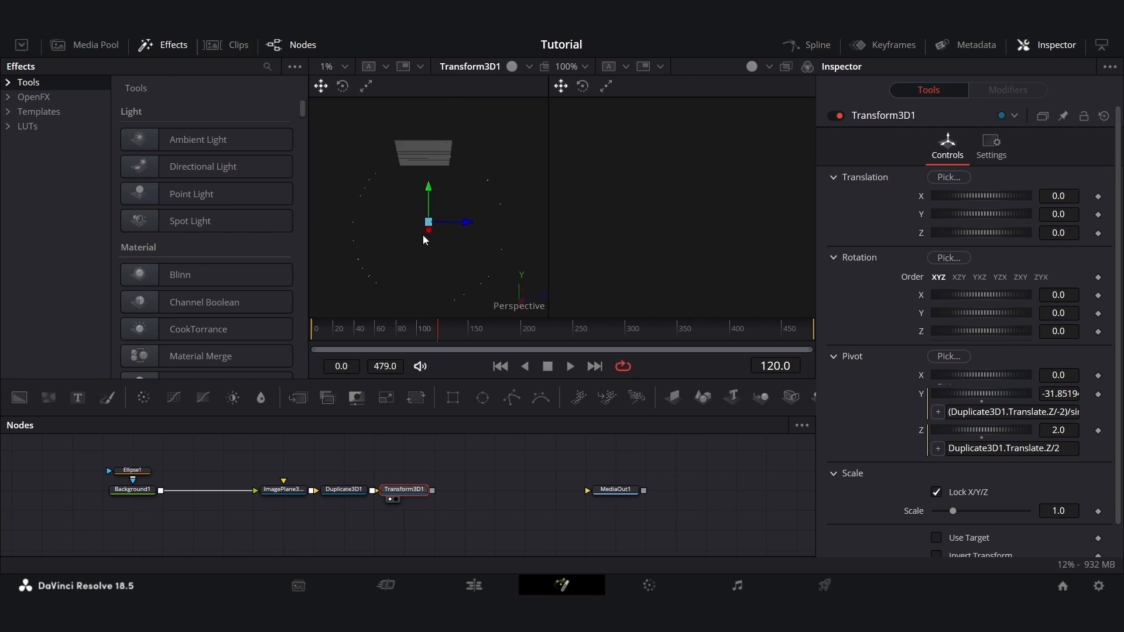
text(=)
key(Return)
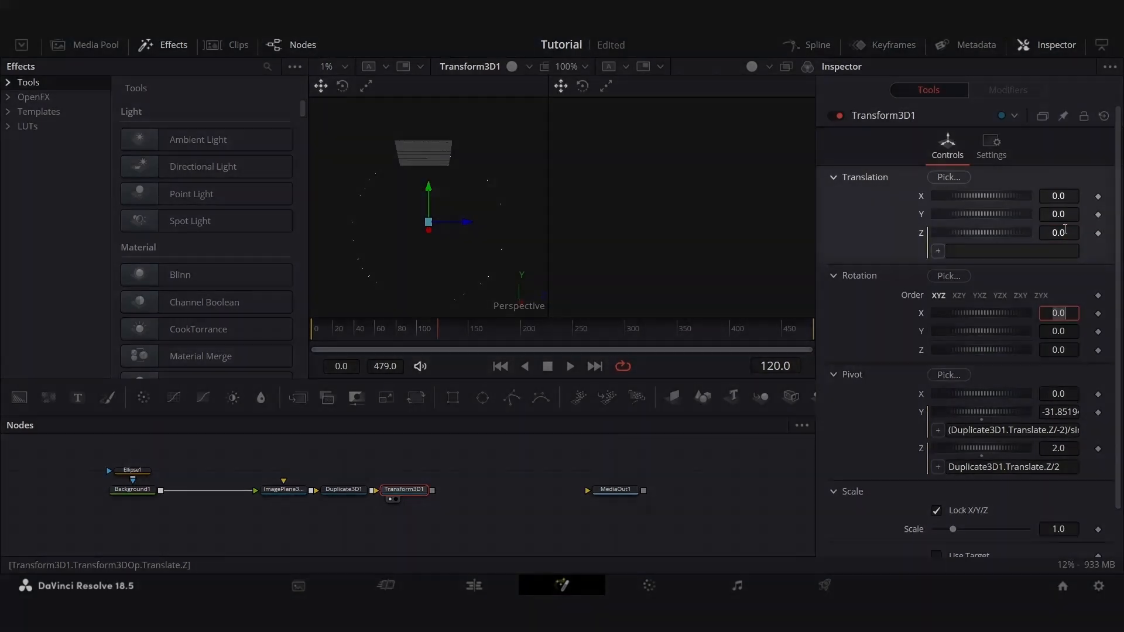
triple_click(1004, 466)
key(ctrl+c)
click(1033, 252)
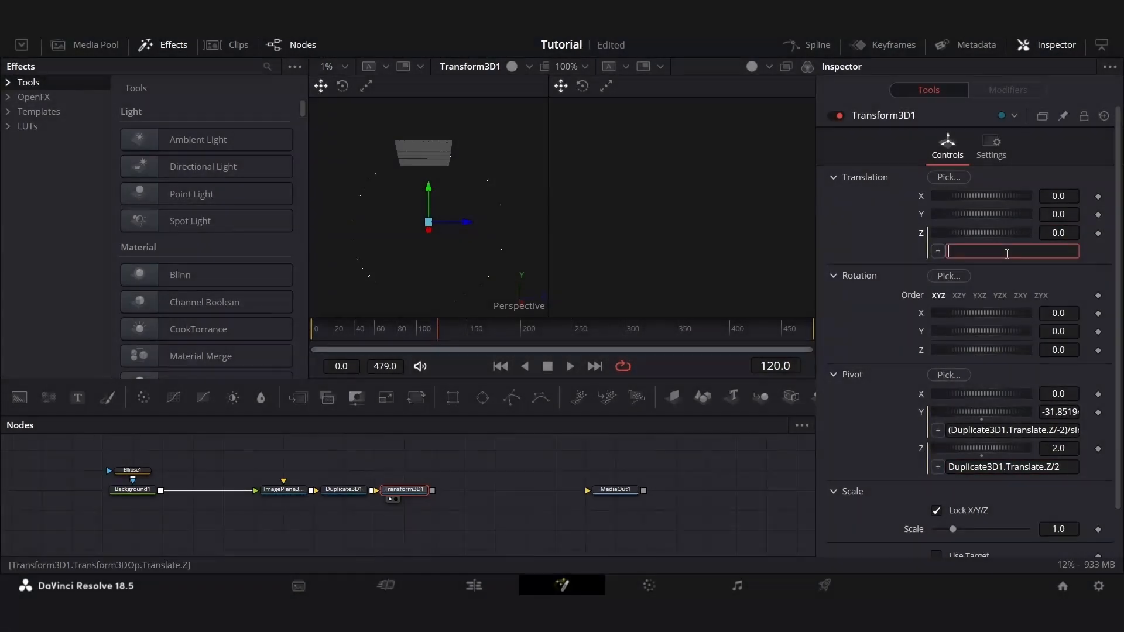
key(ctrl+v)
click(1054, 251)
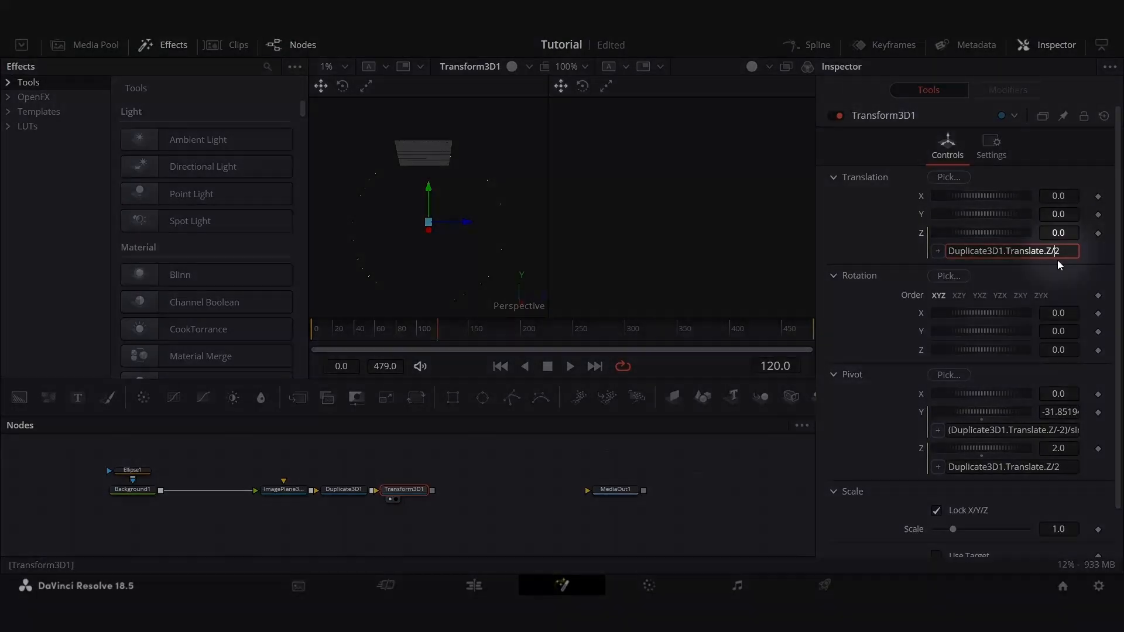
text(-)
Animate the Transform 3D's X rotation with the expression time
click(1059, 313)
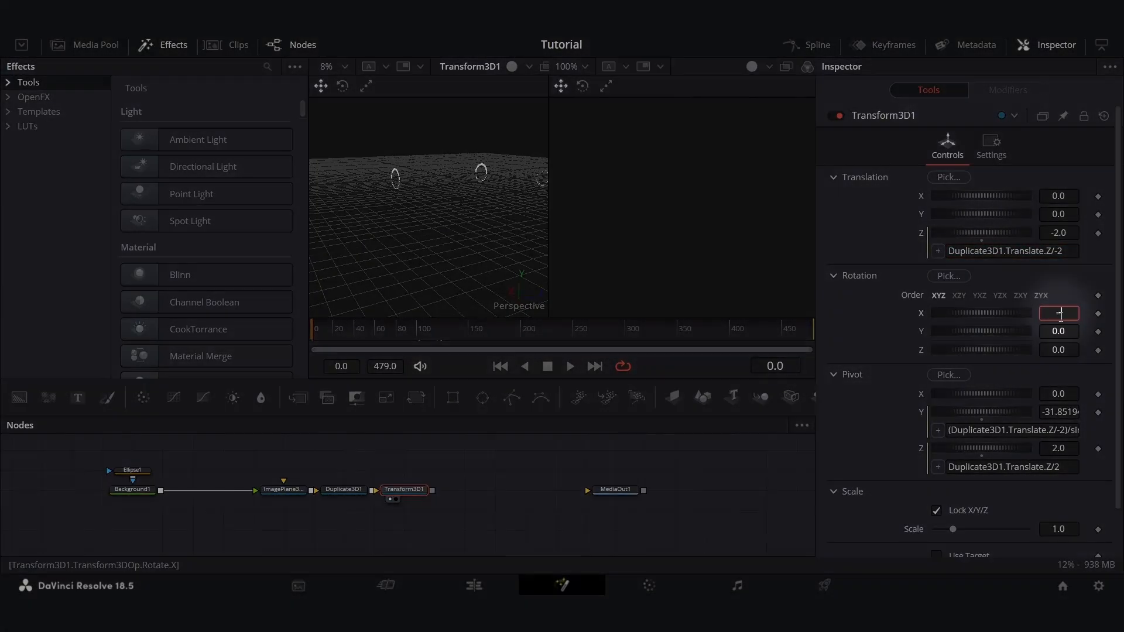
text(=)
key(Return)
click(1013, 331)
text(time)
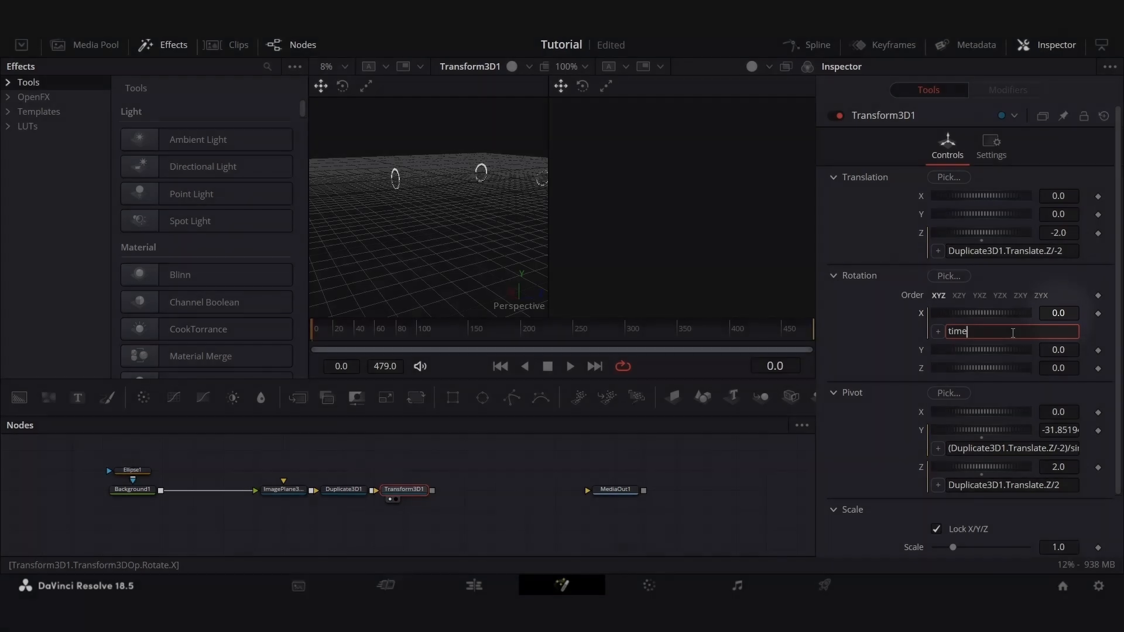
key(Tab)
Play back and scrub the timeline to examine how the ring circle rotates in the viewer
click(487, 505)
key(space)
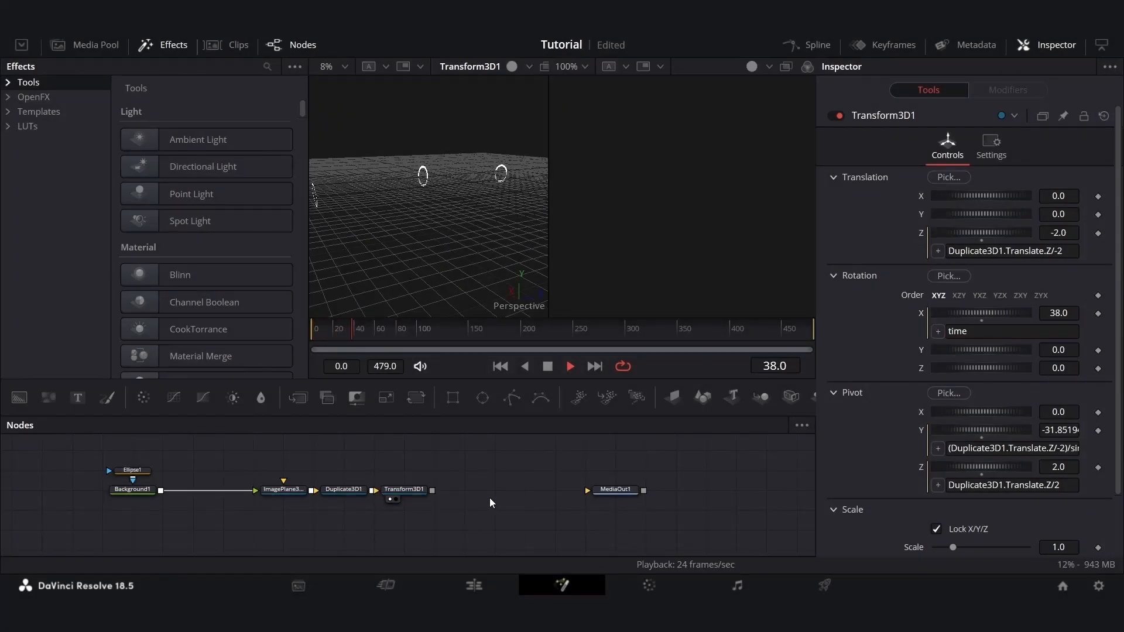
click(346, 335)
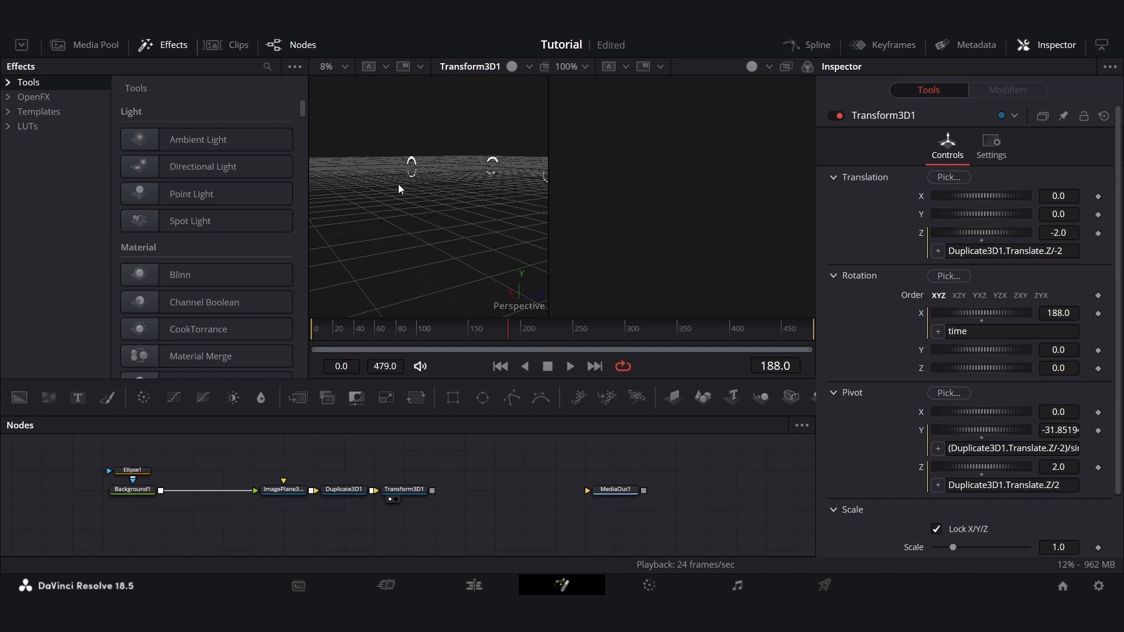
drag(517, 326, 531, 346)
mouse_move(433, 234)
mouse_down()
mouse_move(400, 236)
mouse_move(435, 244)
mouse_up()
drag(345, 335, 283, 332)
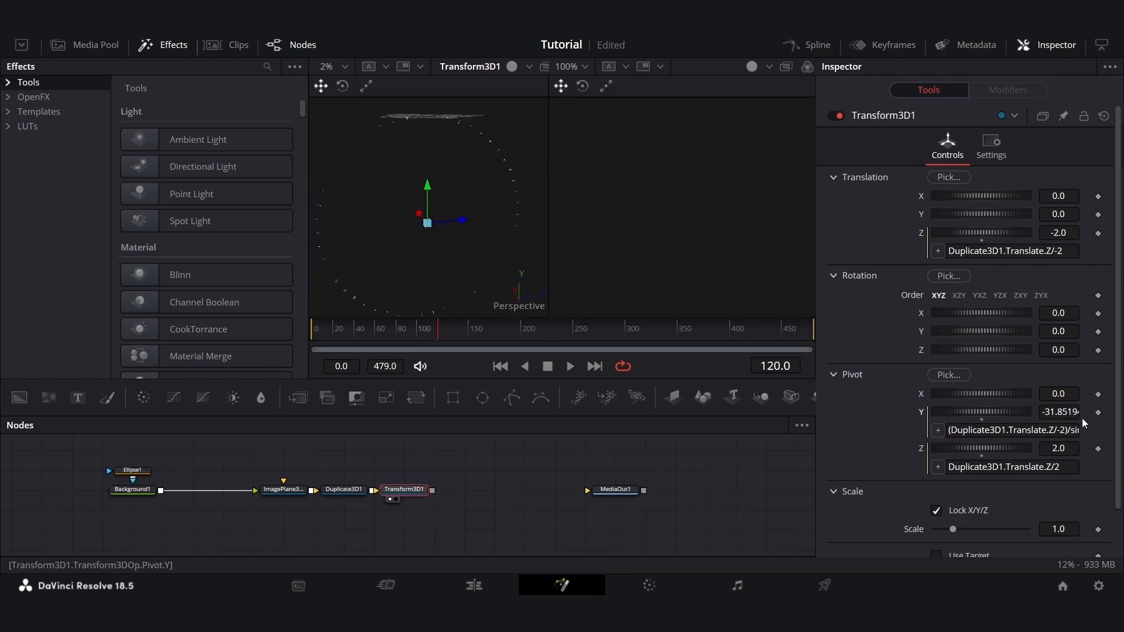
click(1064, 412)
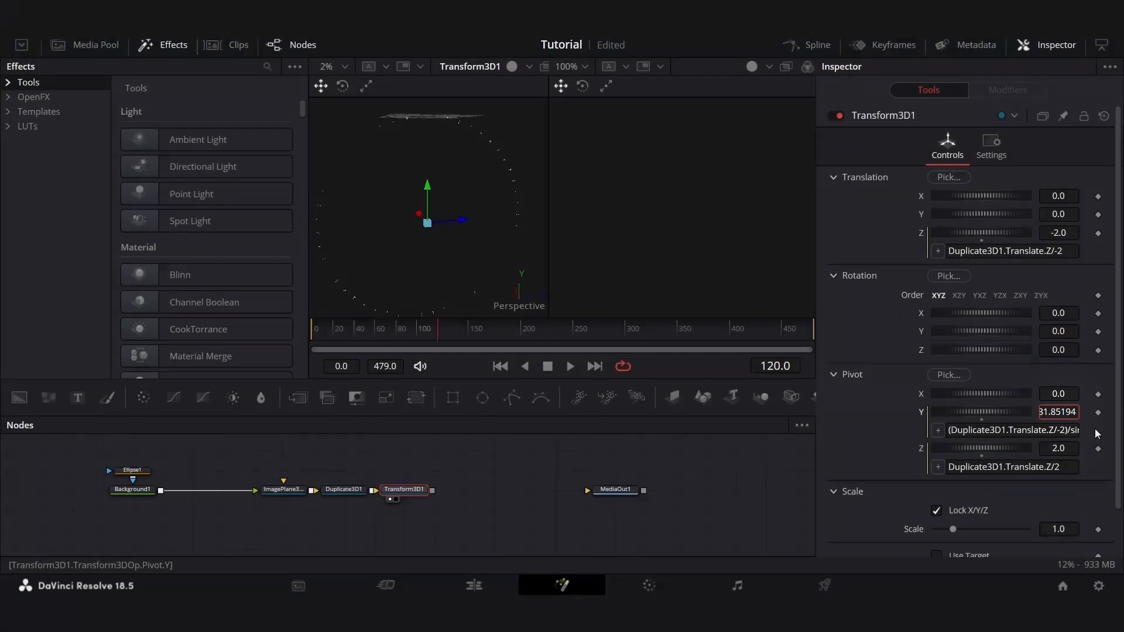
key(Return)
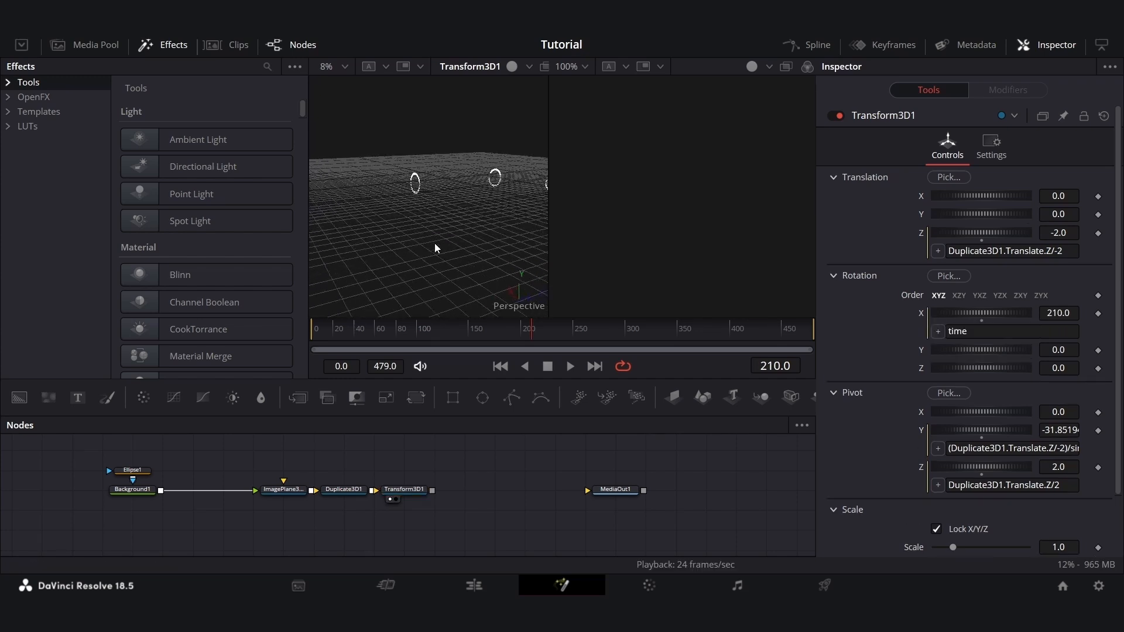
Show Ellipse1 in the first viewer at frame 0 and try a different border width
click(323, 332)
click(132, 471)
key(1)
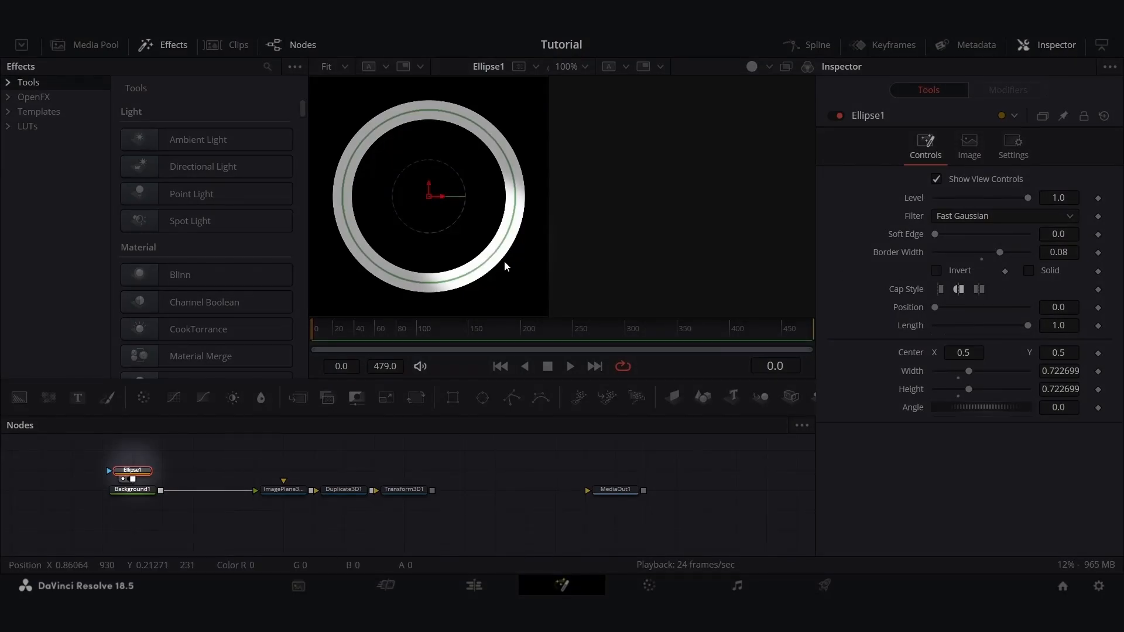
mouse_move(500, 261)
mouse_down()
mouse_move(515, 271)
mouse_move(490, 255)
mouse_move(527, 283)
mouse_move(507, 267)
mouse_up()
drag(1001, 252, 993, 253)
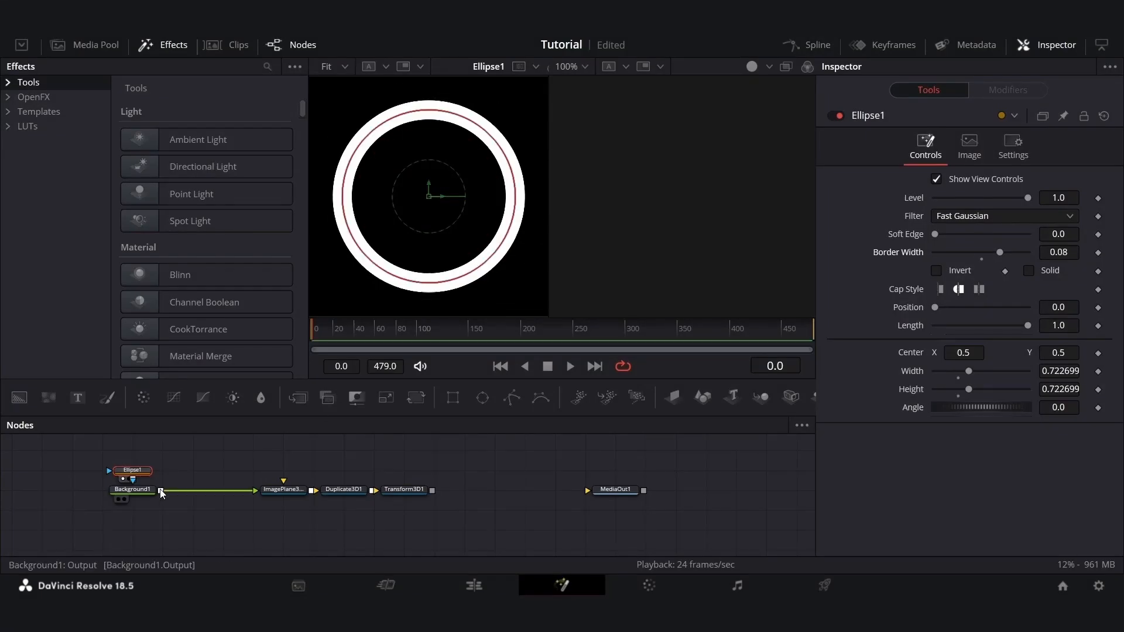
Try scaling up ImagePlane3D1 to between 4 and 5 and check the larger rings in the Transform3D1 view
click(283, 489)
key(1)
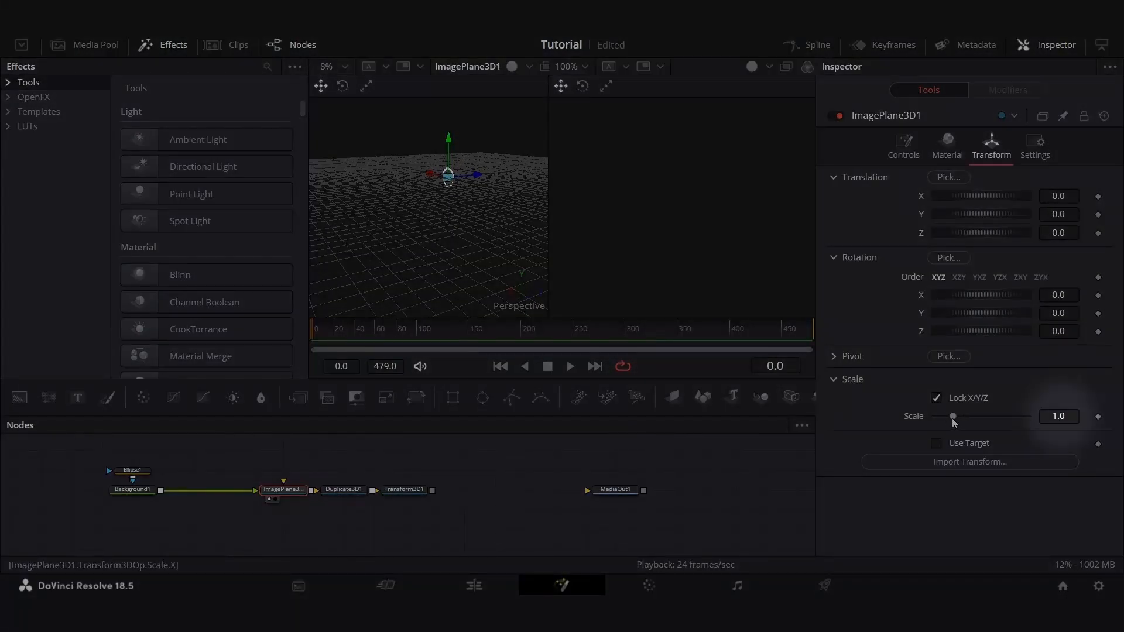
drag(953, 417, 1028, 416)
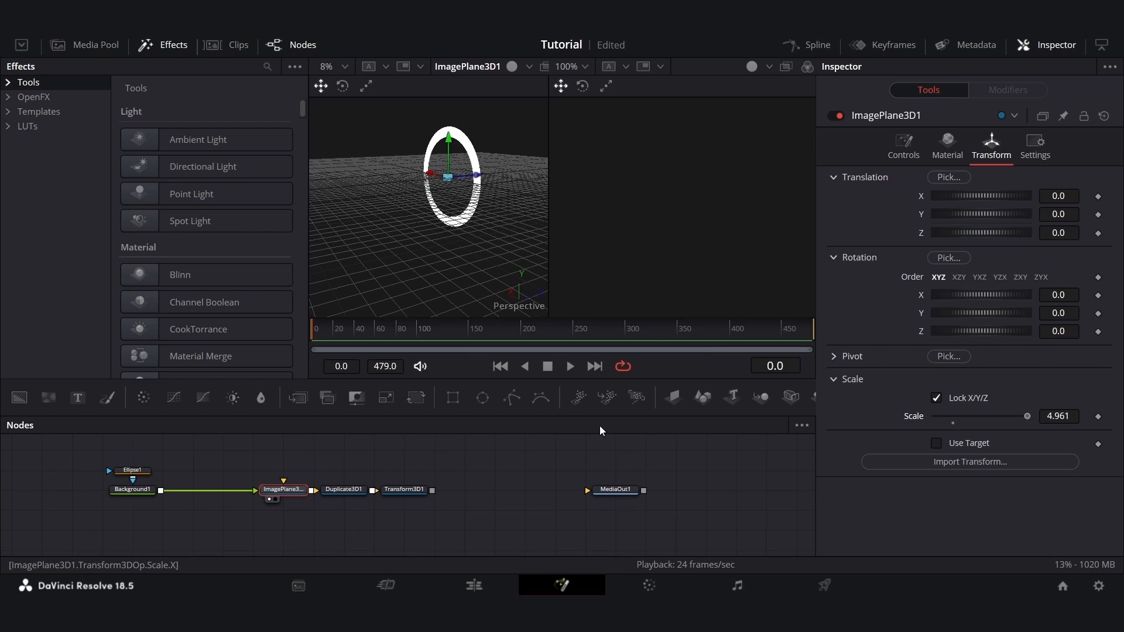
click(404, 490)
key(1)
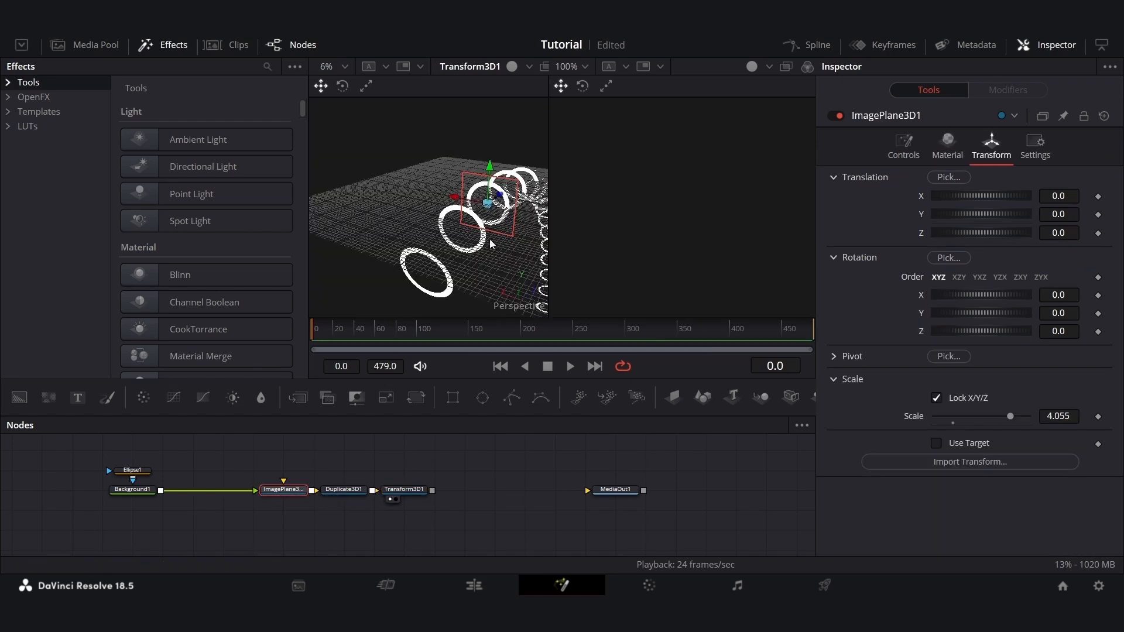
drag(490, 240, 409, 220)
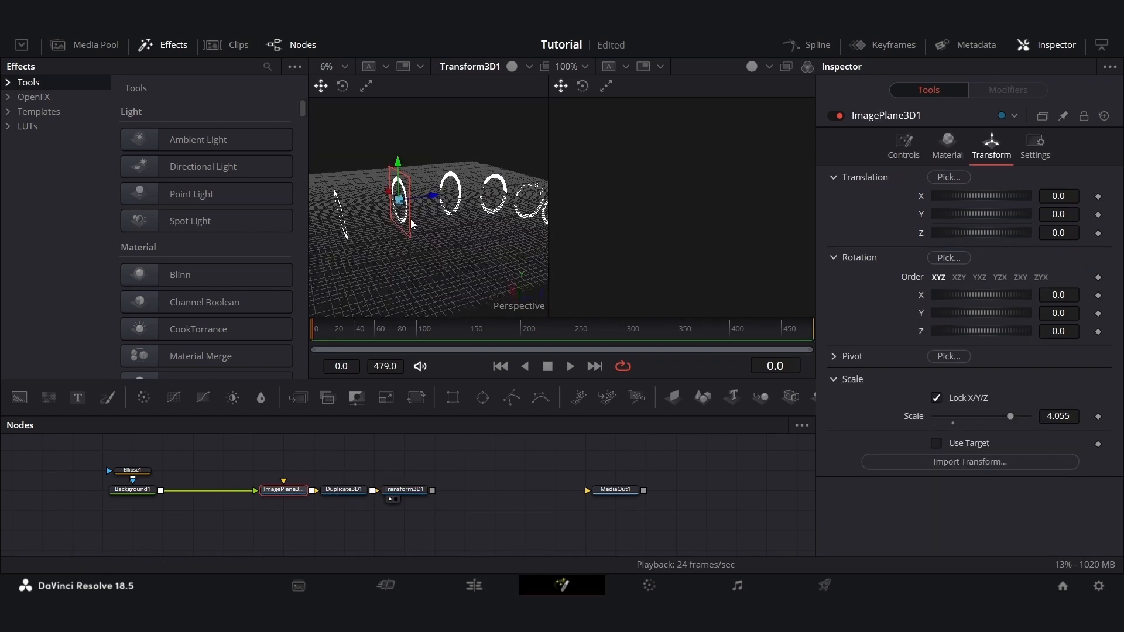
scroll(410, 220, up, 2)
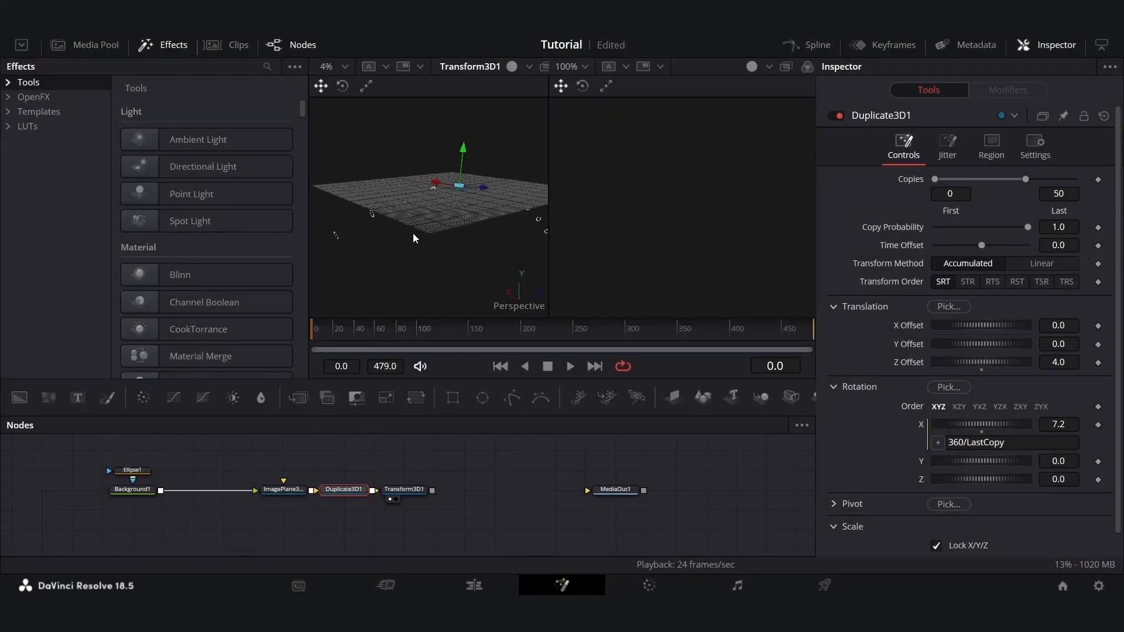
Orbit the 3D view and scrub the timeline to examine the ring circle's rotation
drag(398, 236, 456, 259)
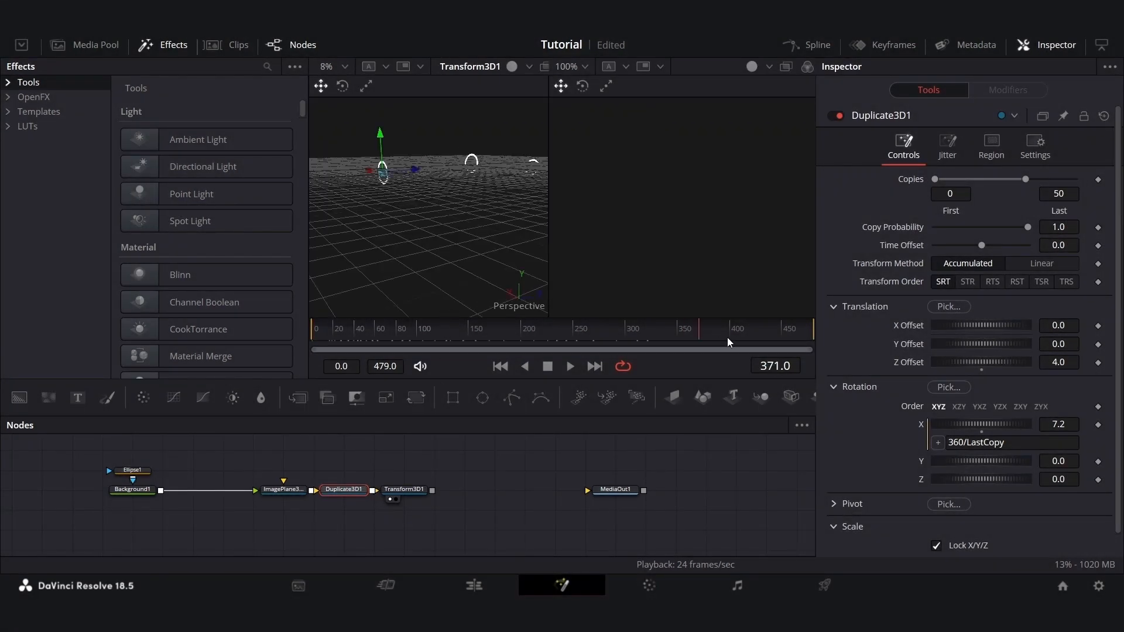
drag(727, 338, 351, 354)
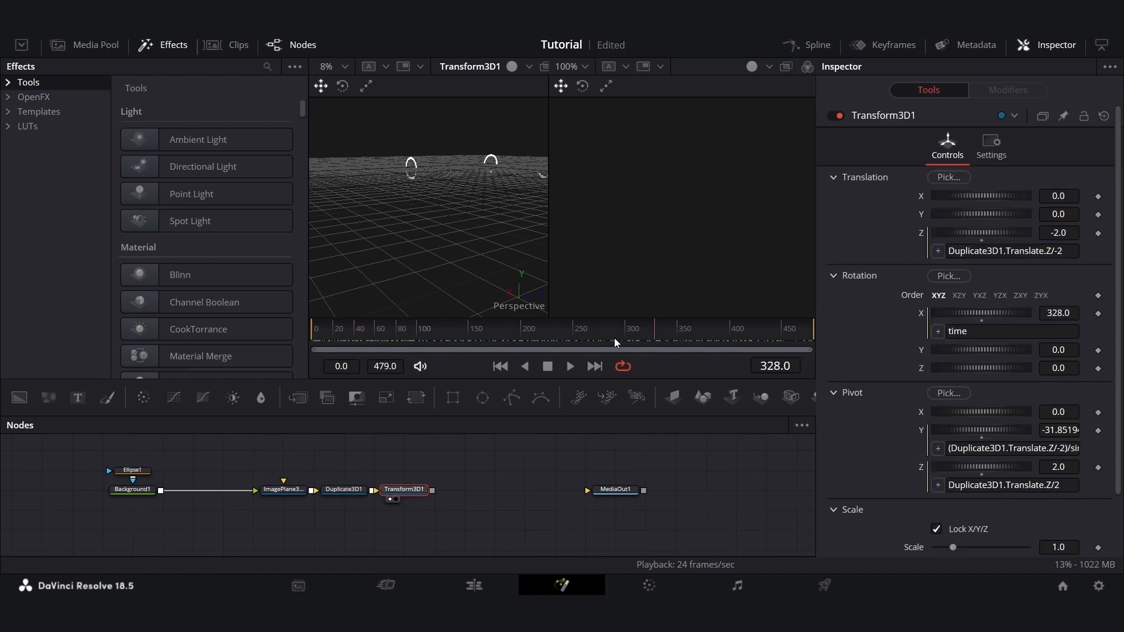
drag(613, 338, 311, 336)
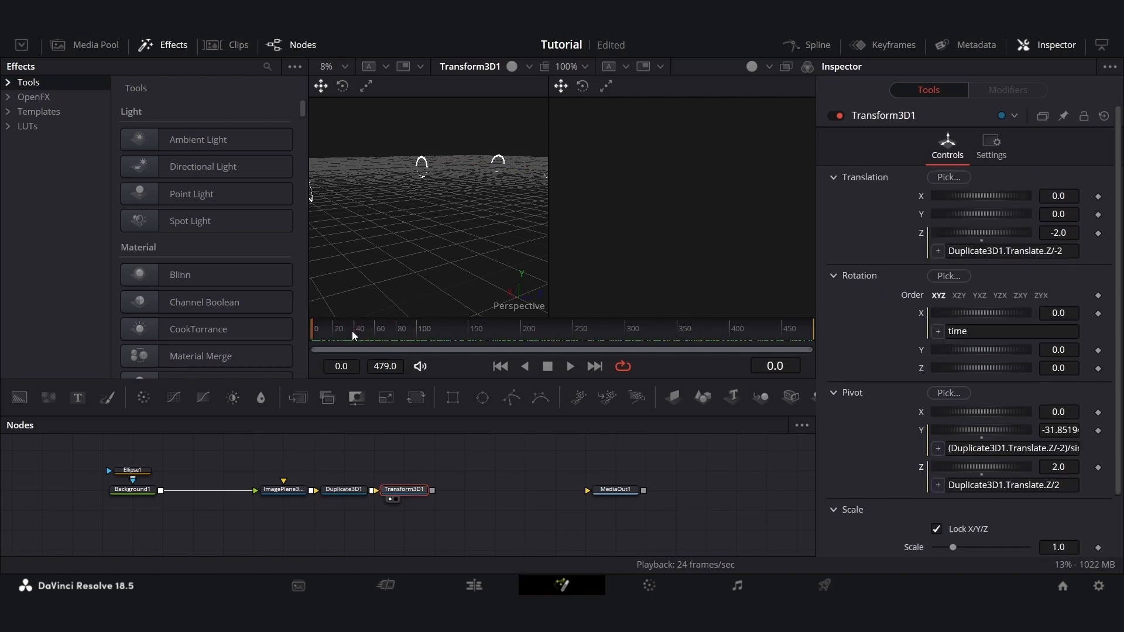
drag(402, 342, 311, 346)
Add a Merge 3D node after Transform3D1
key(shift+space)
text(me)
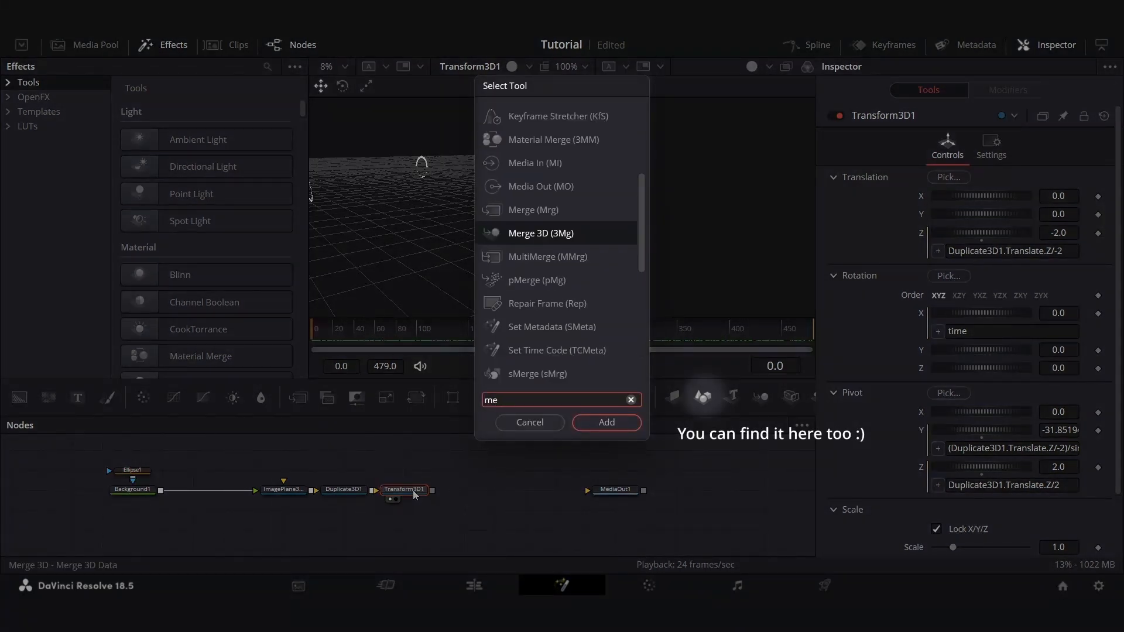
key(Return)
Add a Camera 3D connected to Merge3D1 and place its node directly above the merge
click(791, 397)
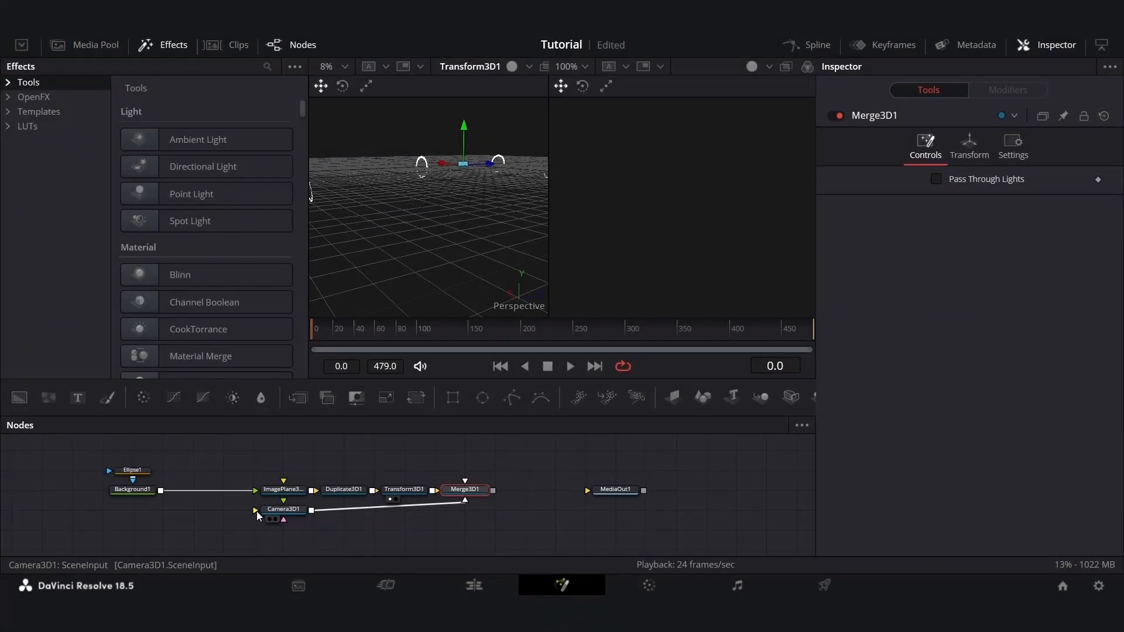
drag(273, 518, 455, 475)
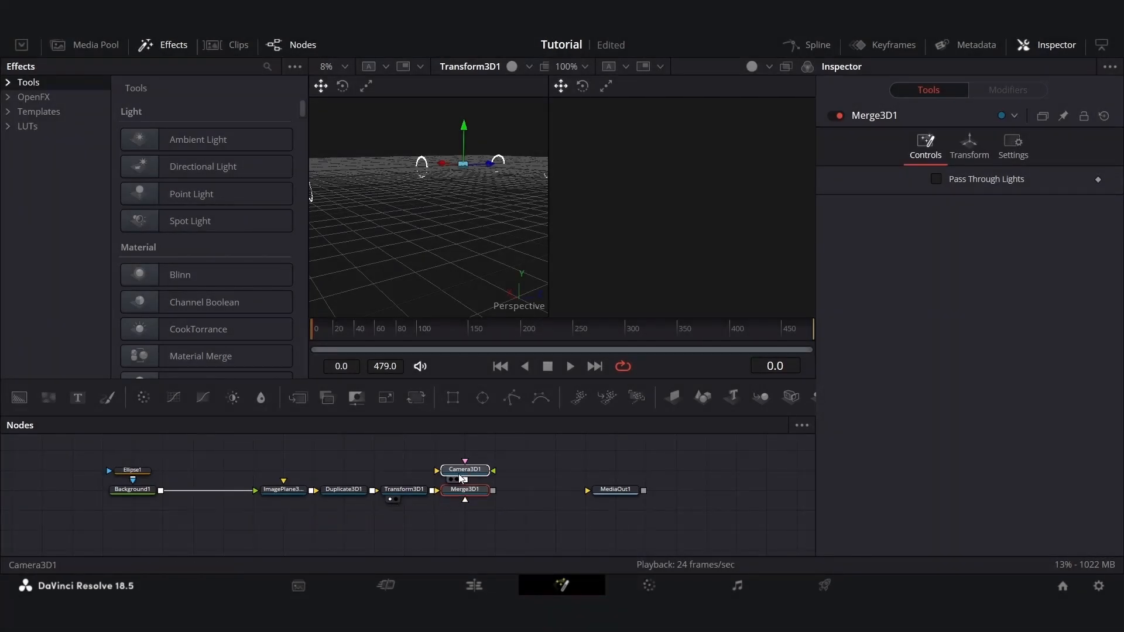
click(455, 475)
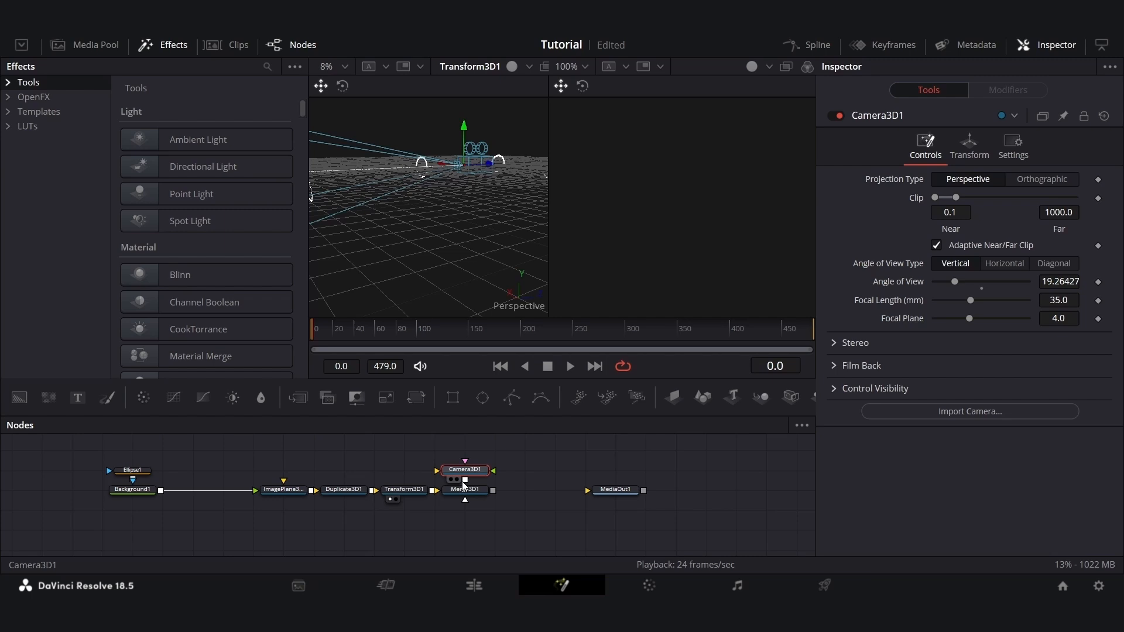
Add a Renderer 3D after Merge3D1 and connect its output to MediaOut1
click(467, 491)
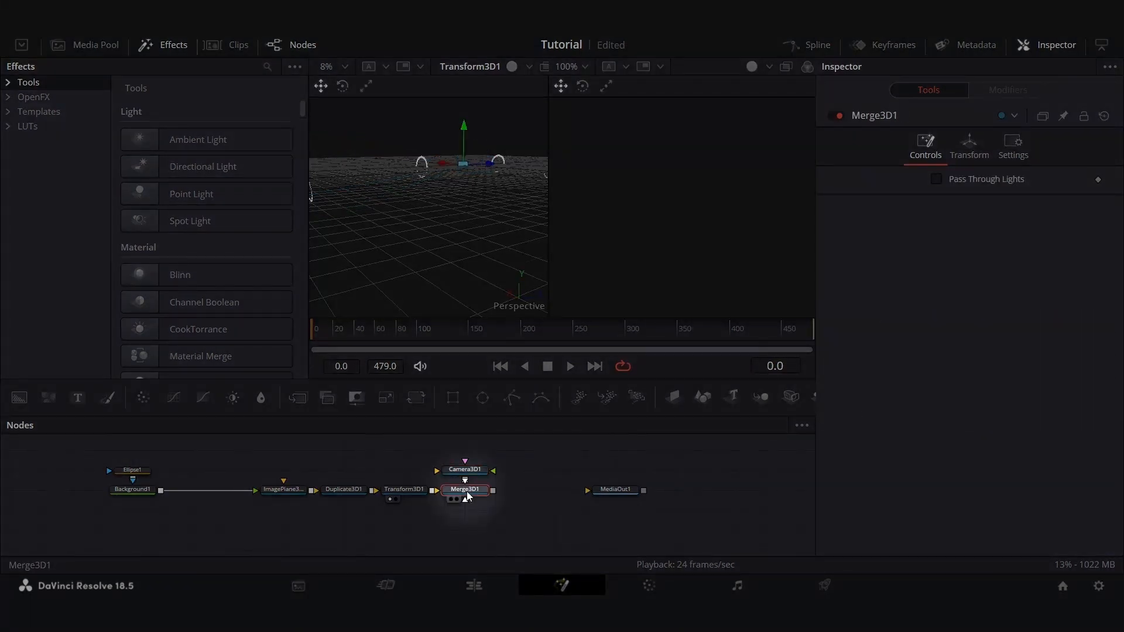
key(shift+space)
text(rende)
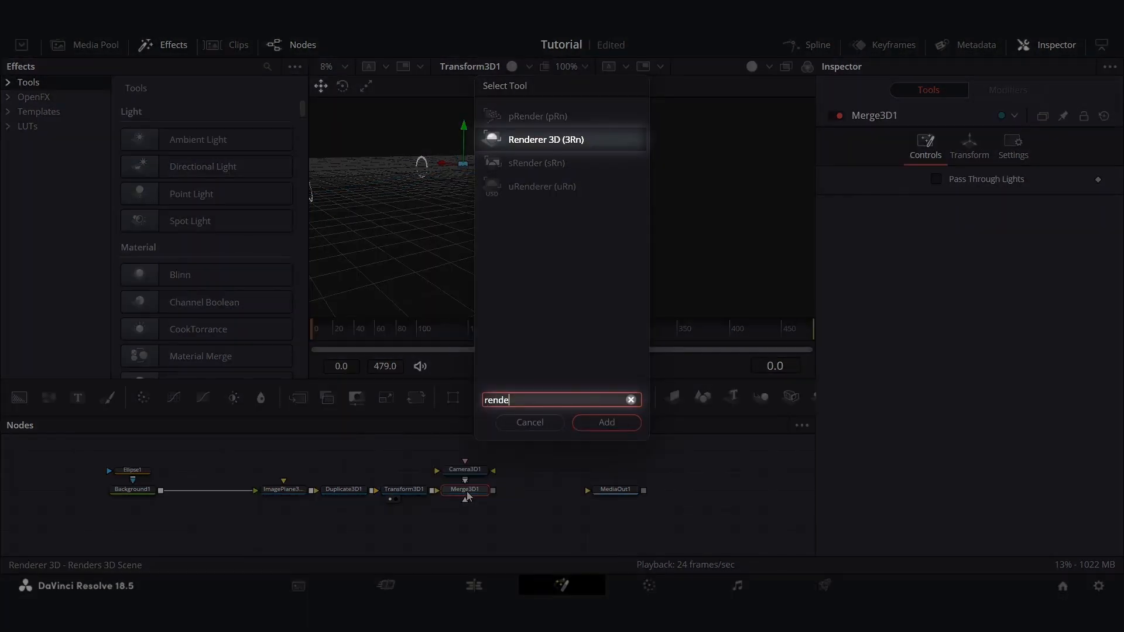
key(Return)
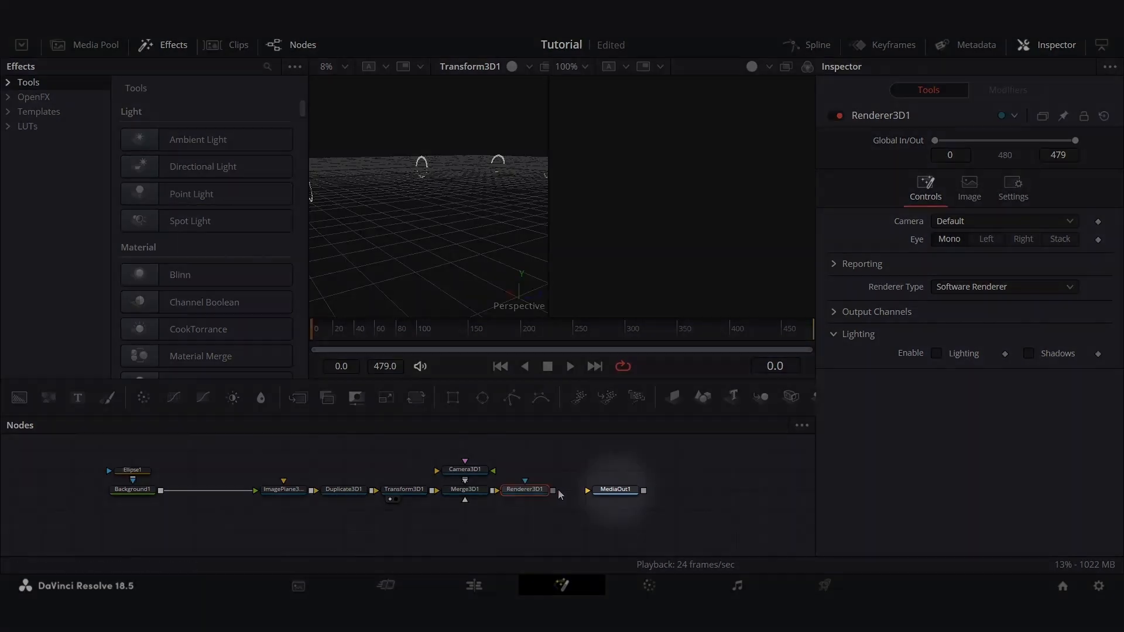
drag(553, 490, 613, 490)
Show MediaOut1 in the second viewer and play back the rendered ring animation
click(615, 492)
key(2)
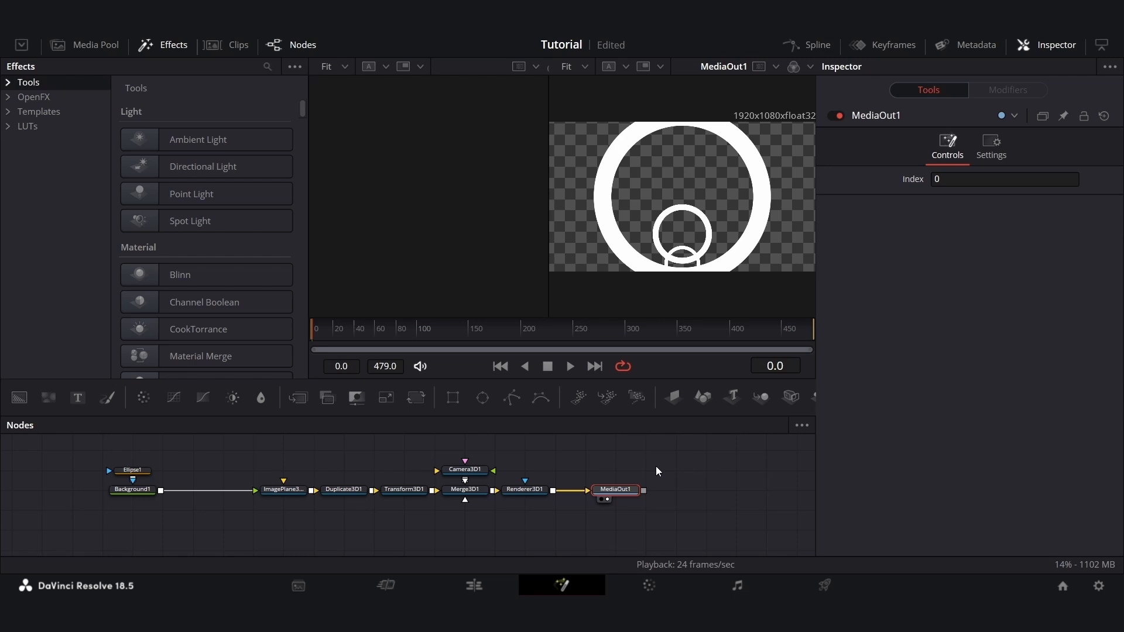
key(space)
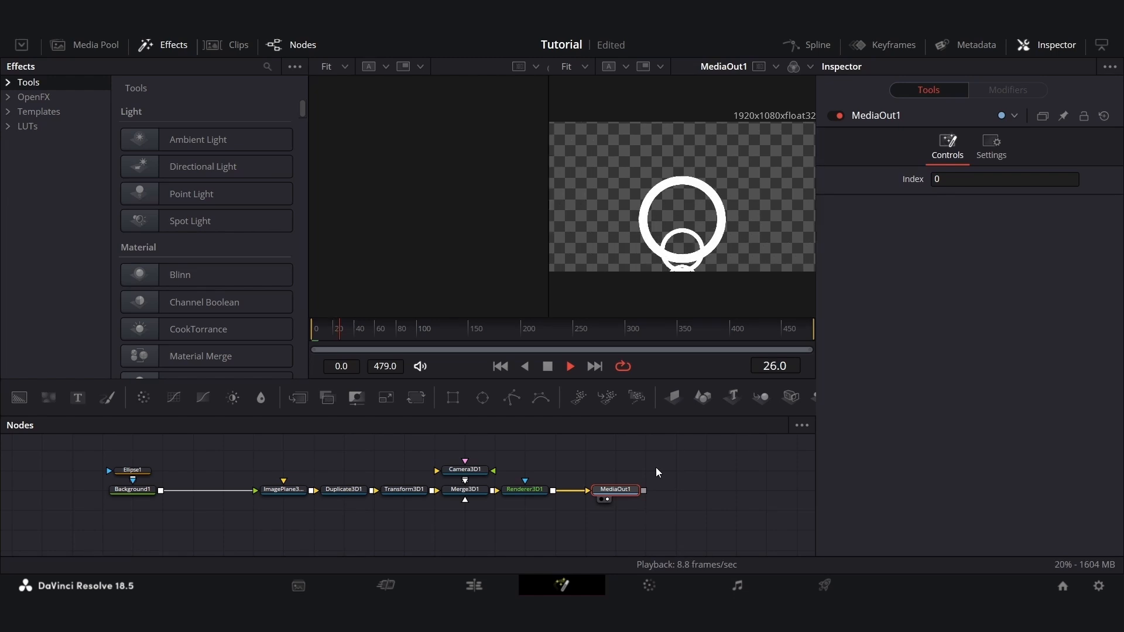
Make room after Transform3D1, insert a second Merge 3D before Merge3D1, and show it in the first viewer
drag(676, 504, 472, 437)
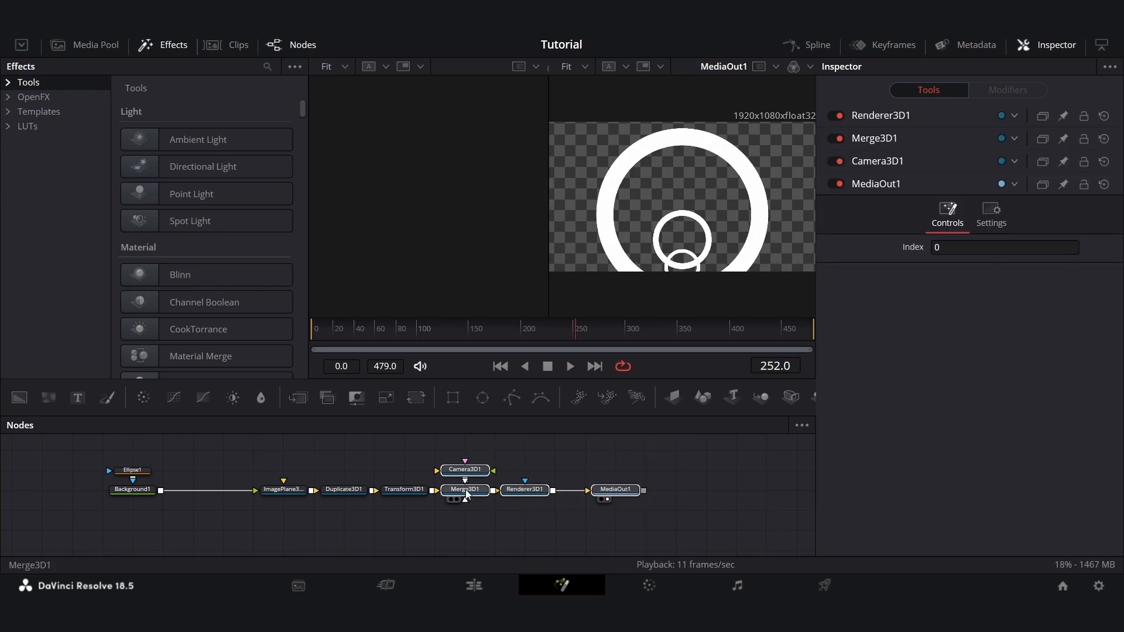
drag(465, 490, 525, 490)
click(404, 489)
text(merge)
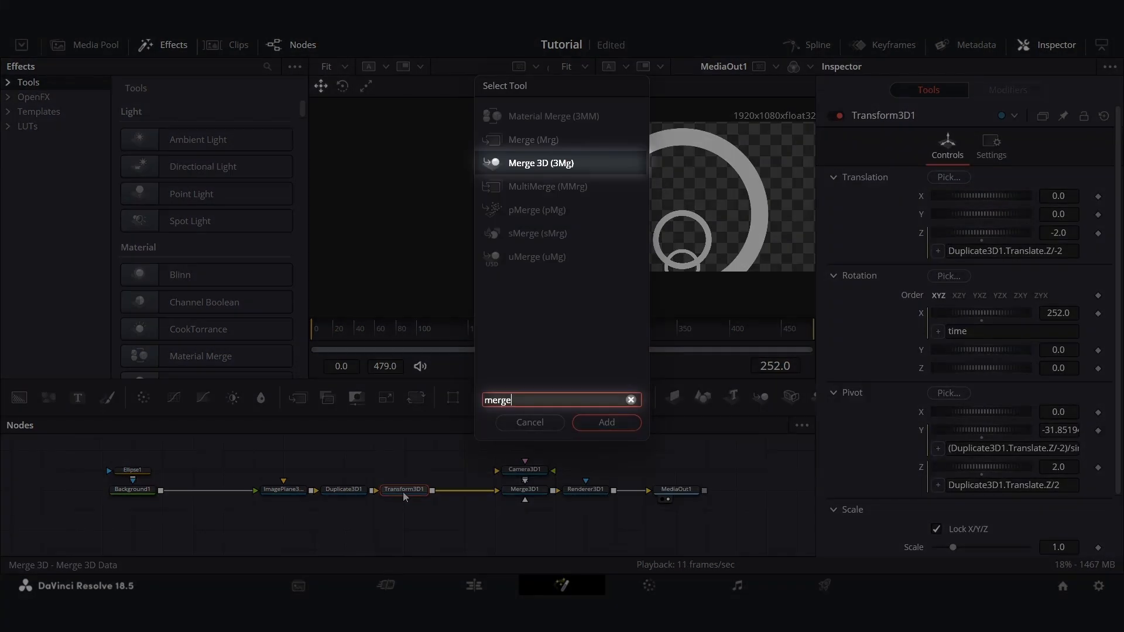
key(Return)
click(450, 499)
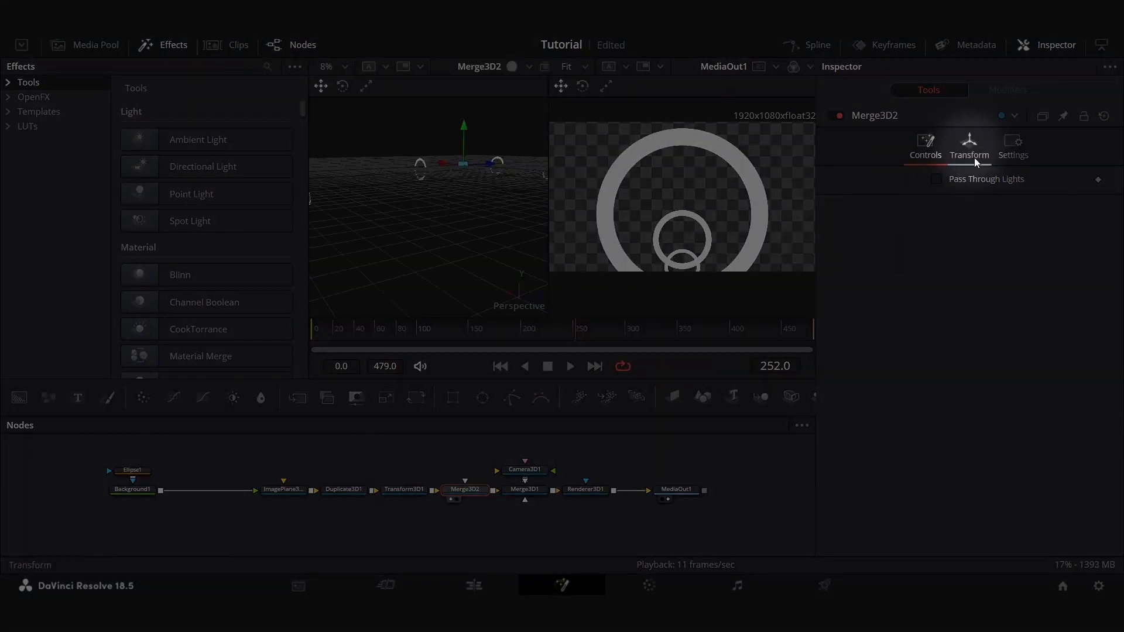
Try rotating Merge3D2 manually about its Z axis and undo the rotation
click(969, 147)
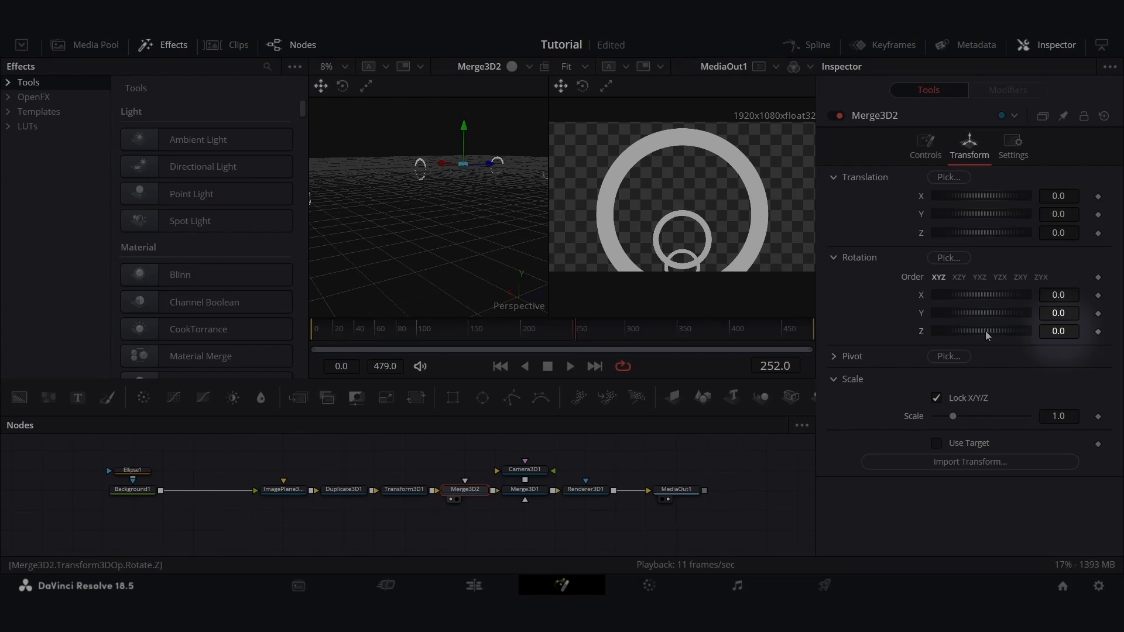
mouse_move(985, 331)
mouse_down()
mouse_move(1051, 335)
mouse_move(980, 343)
mouse_move(1072, 346)
mouse_move(994, 347)
mouse_up()
key(ctrl+z)
double_click(1053, 331)
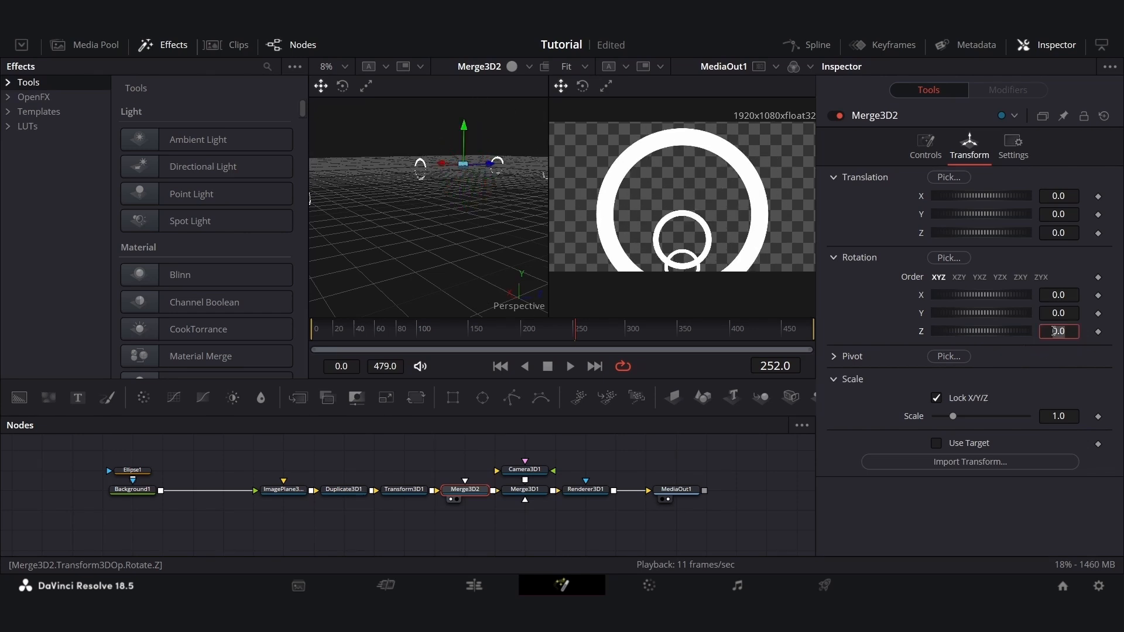
key(Return)
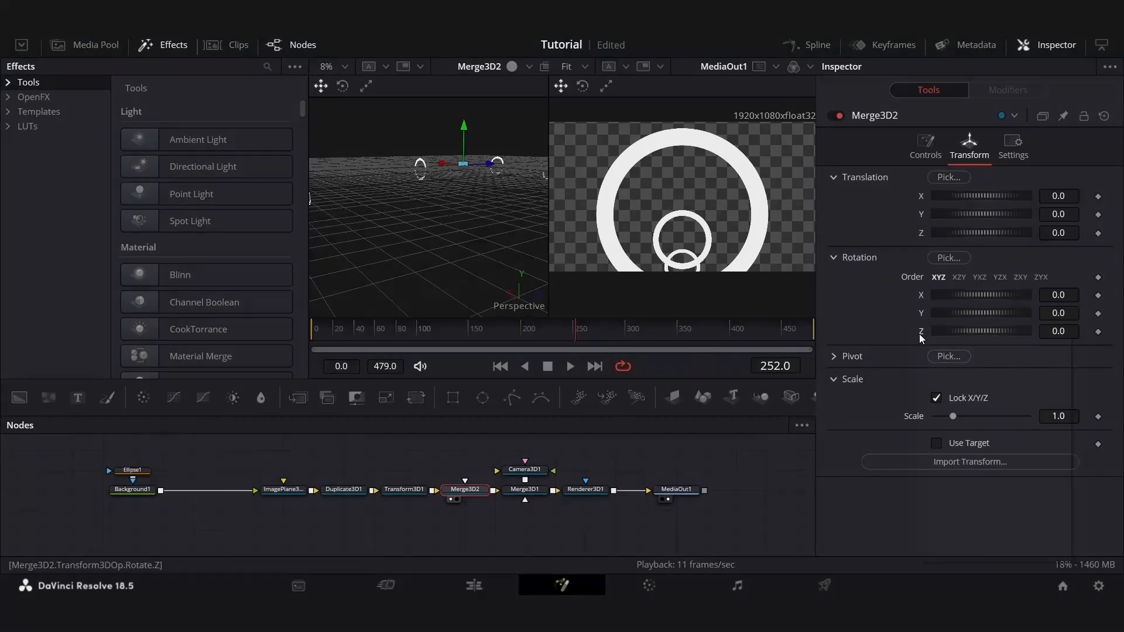
Modify Merge3D2's Z rotation with a Perturb modifier
right_click(921, 338)
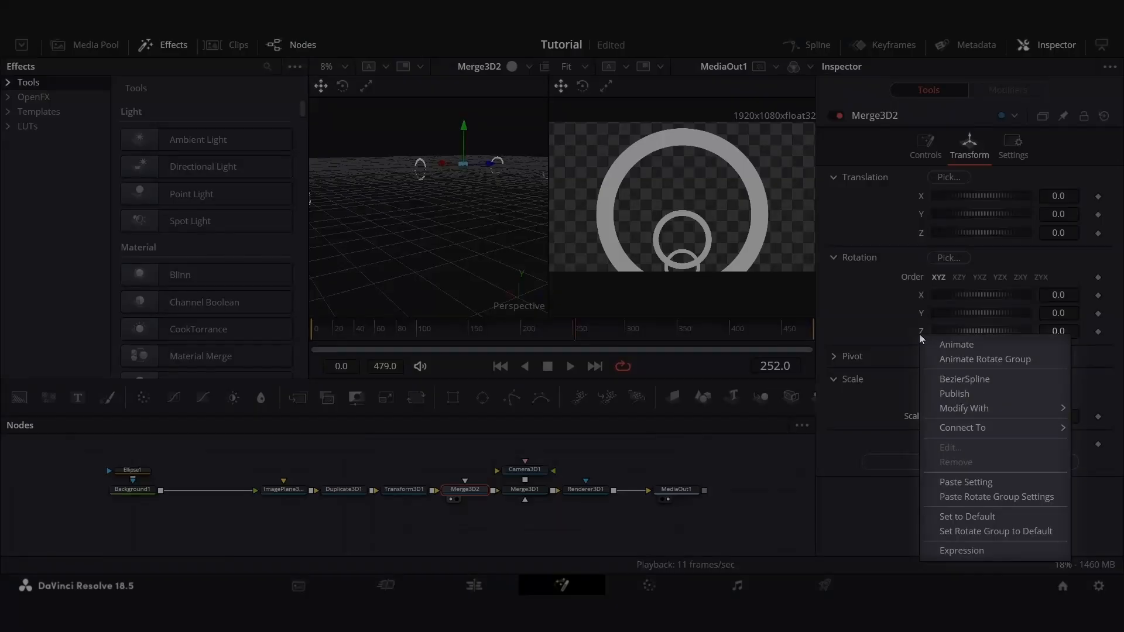
mouse_move(962, 410)
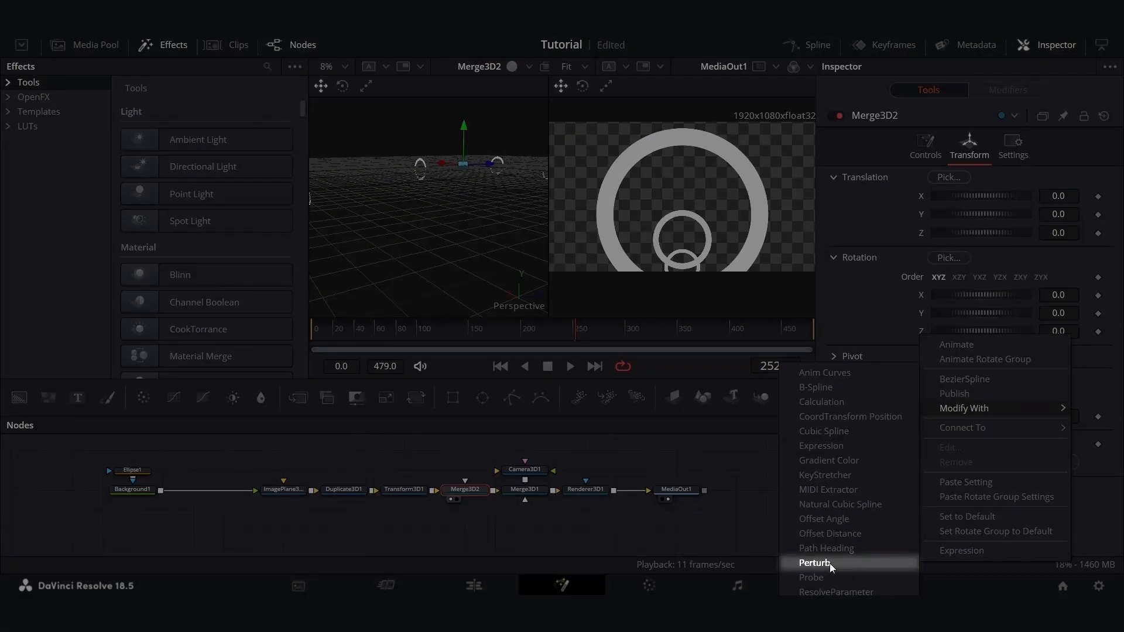
click(831, 565)
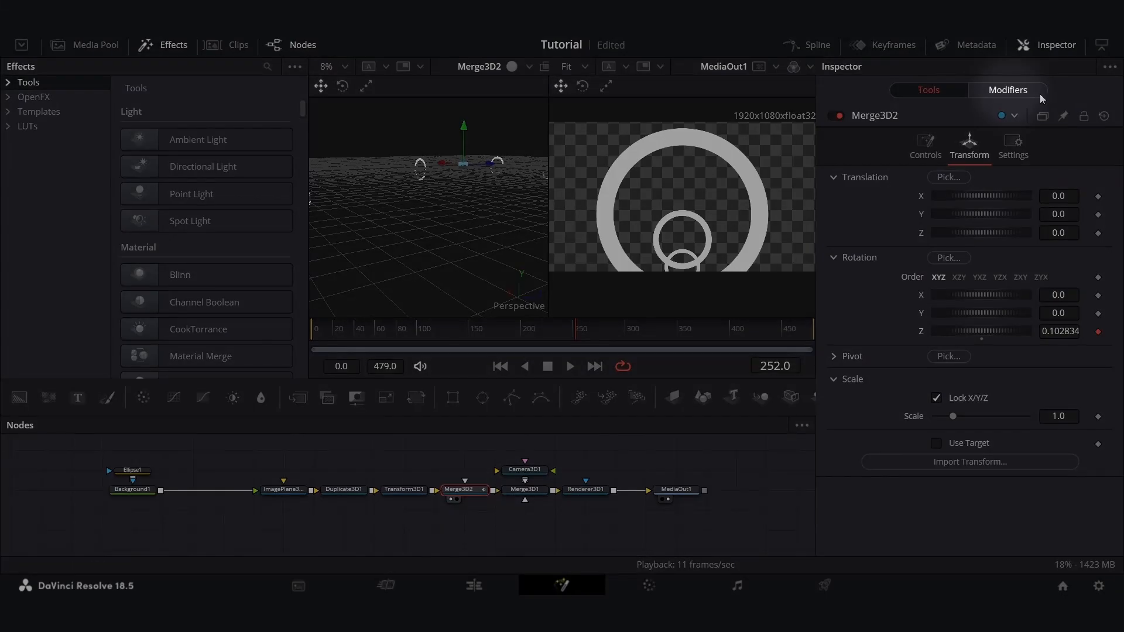
Set the Perturb modifier's Strength to 720 and its Speed to 0.16
click(1008, 90)
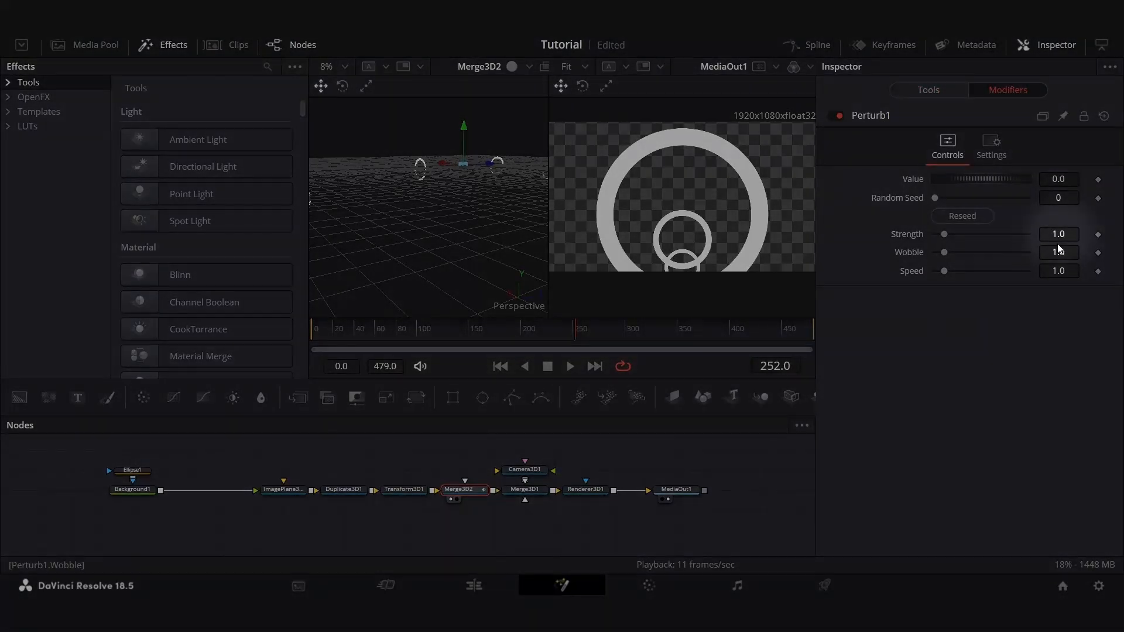
click(1069, 235)
text(720)
key(Return)
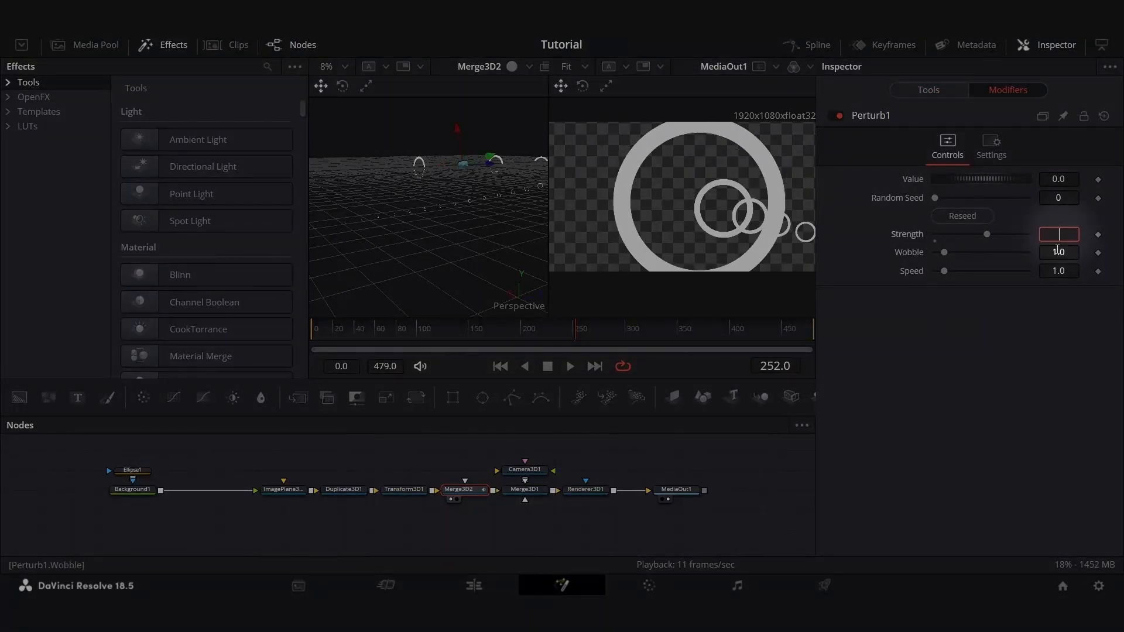
click(1058, 252)
click(1058, 271)
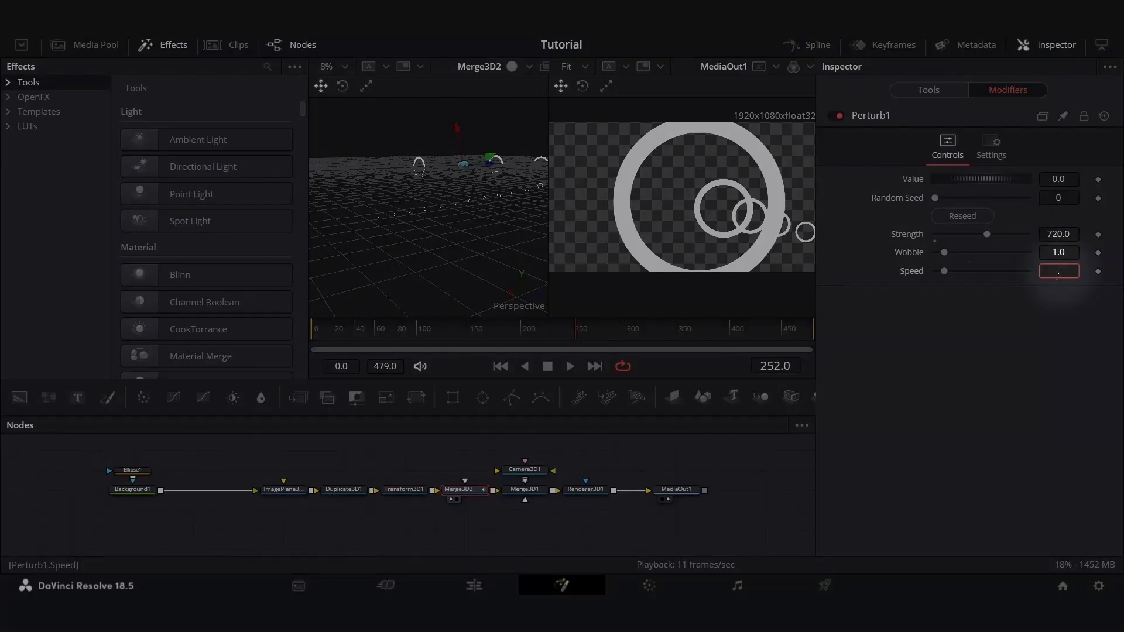
text(.16)
key(Tab)
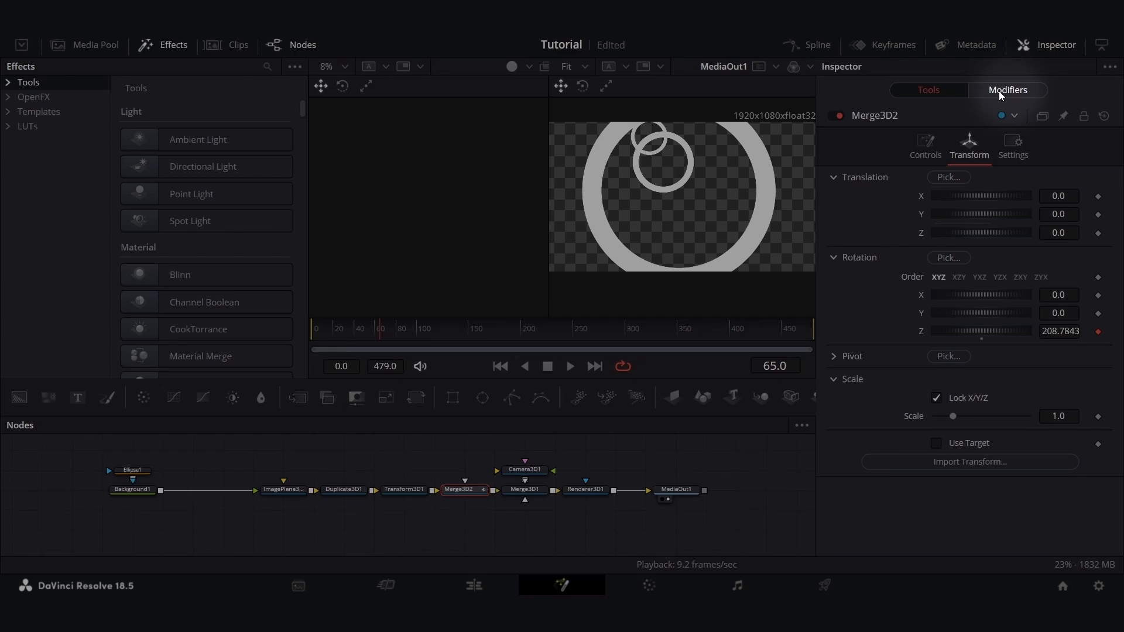
Vary the Perturb modifier's Random Seed and reseed it repeatedly, ending on seed 643
click(999, 90)
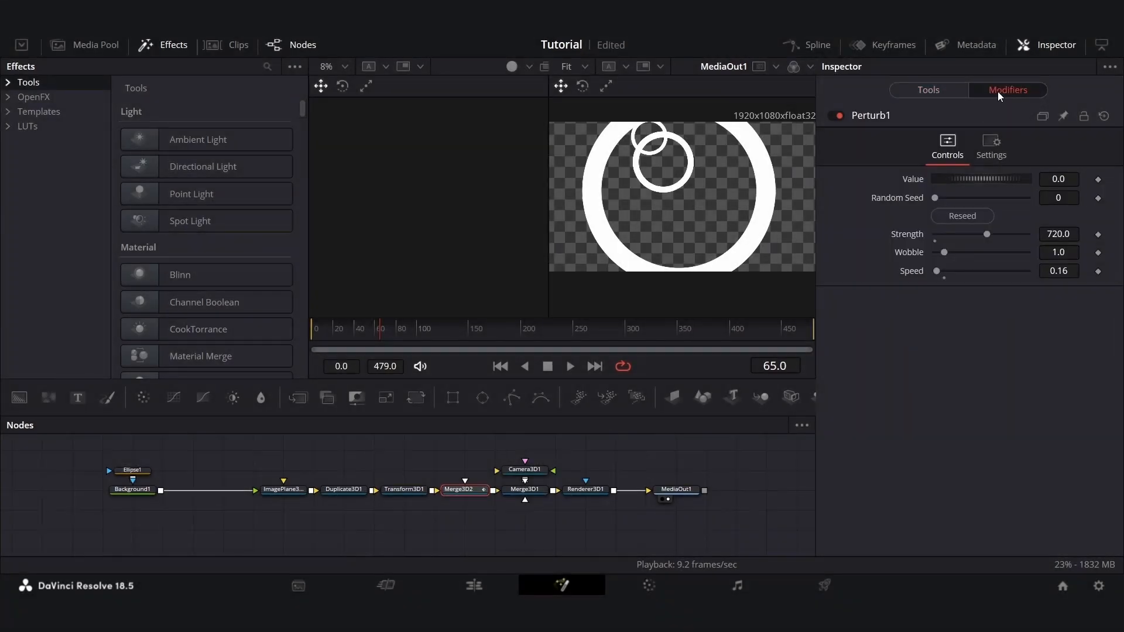
drag(935, 198, 955, 197)
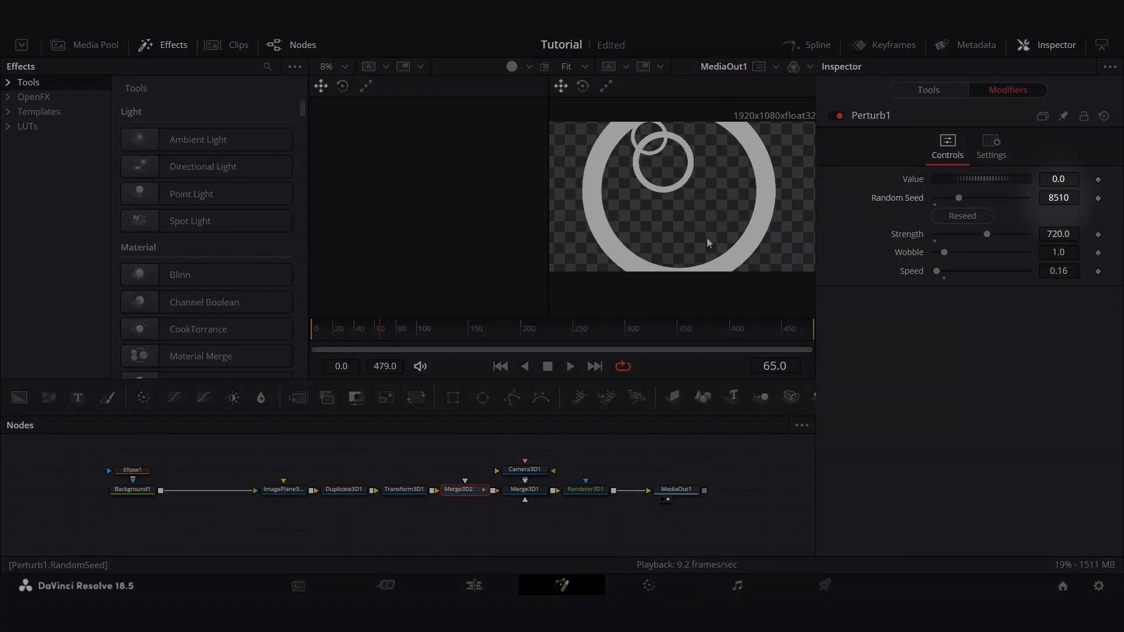
click(954, 215)
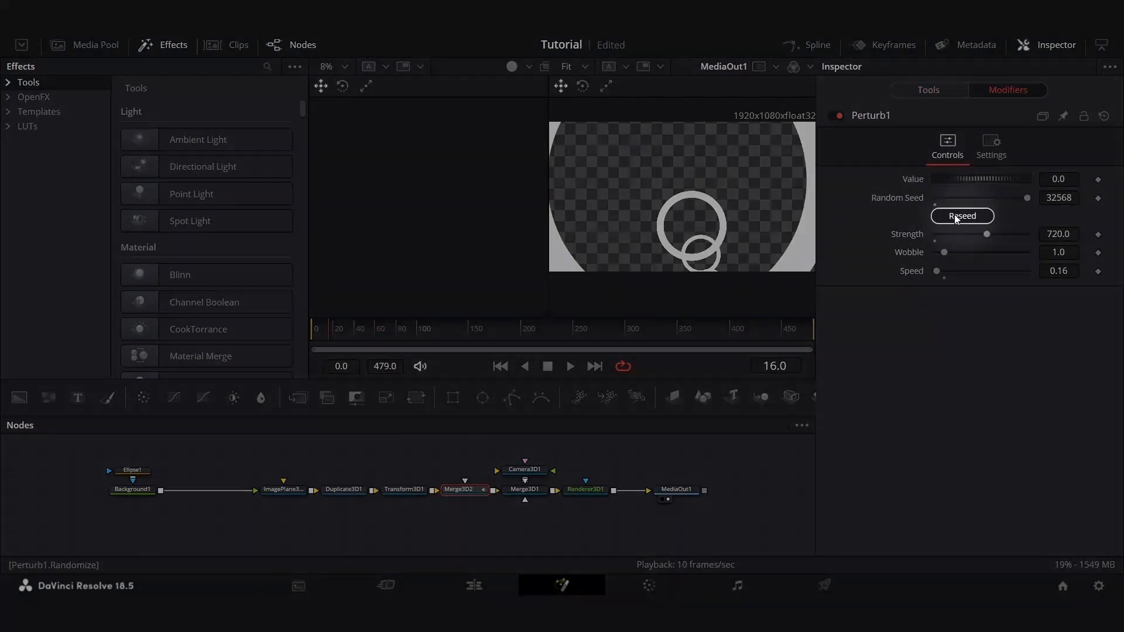
click(955, 215)
click(954, 215)
click(954, 215)
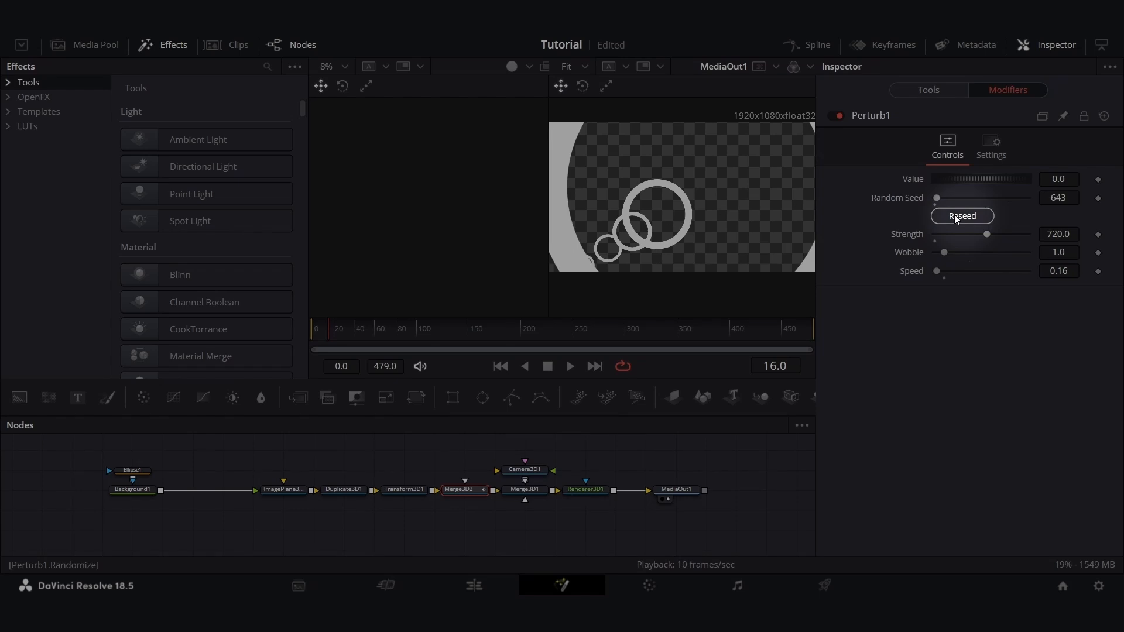
click(955, 214)
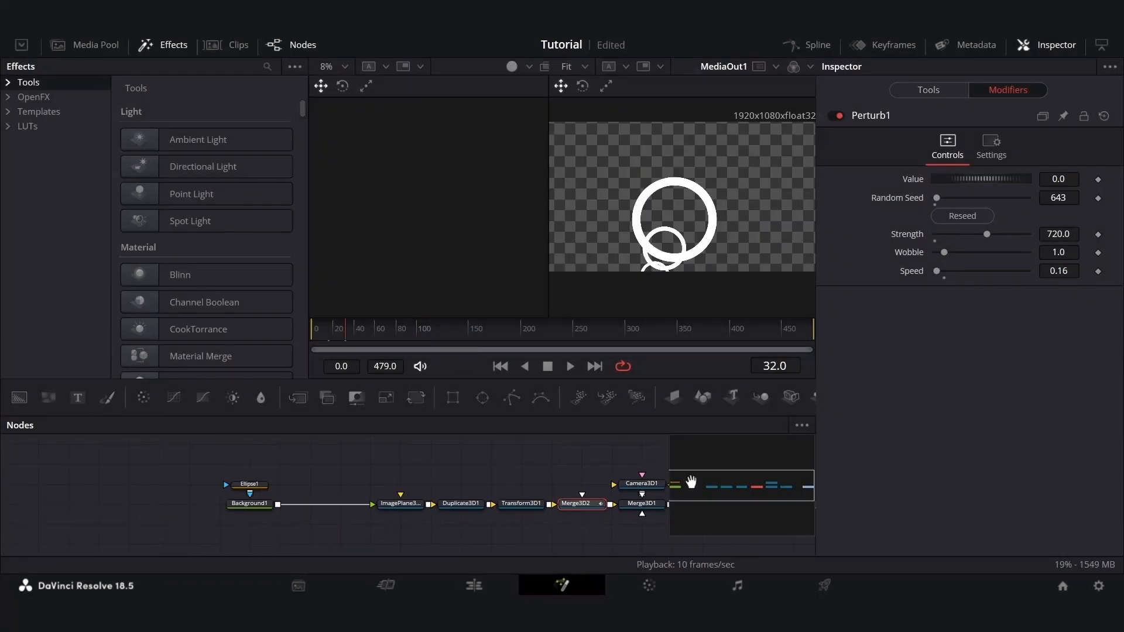
Play back the composition to preview the ring tunnel's random rotation
click(630, 519)
key(space)
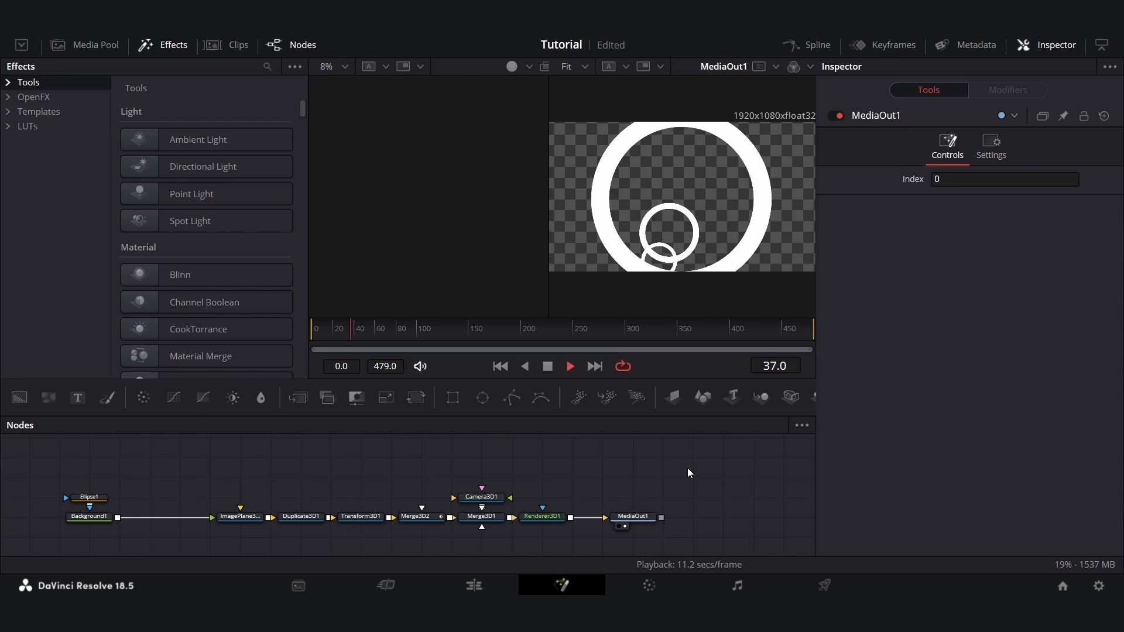
key(space)
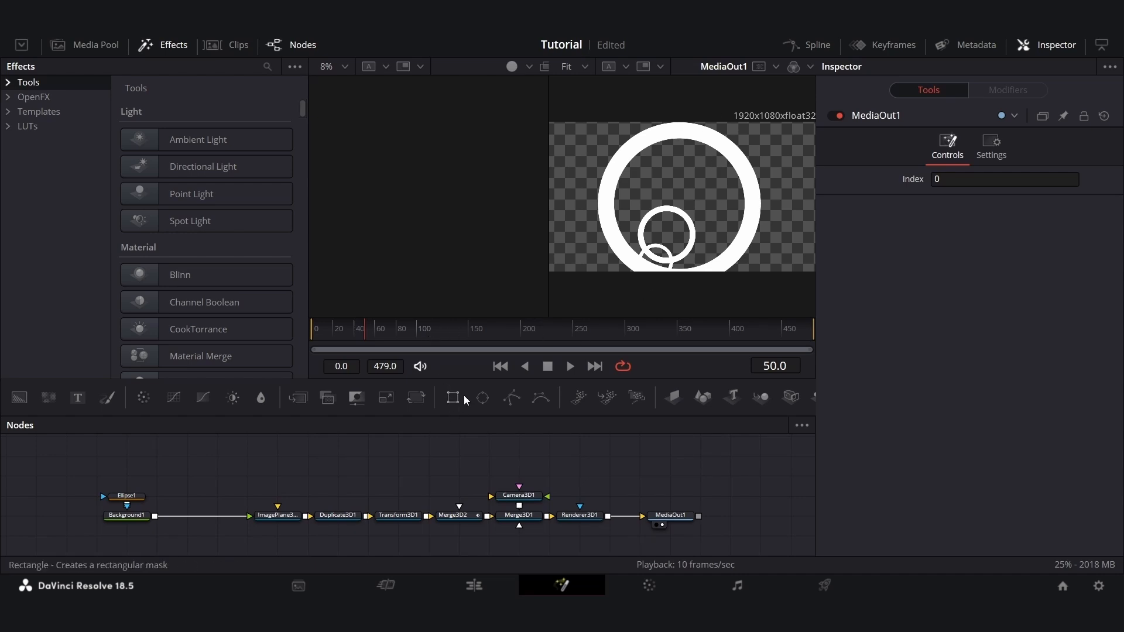
Delete Background1 and its Ellipse1 mask, and add a Fast Noise node in their place ahead of the image plane
drag(319, 465, 591, 461)
drag(369, 462, 410, 528)
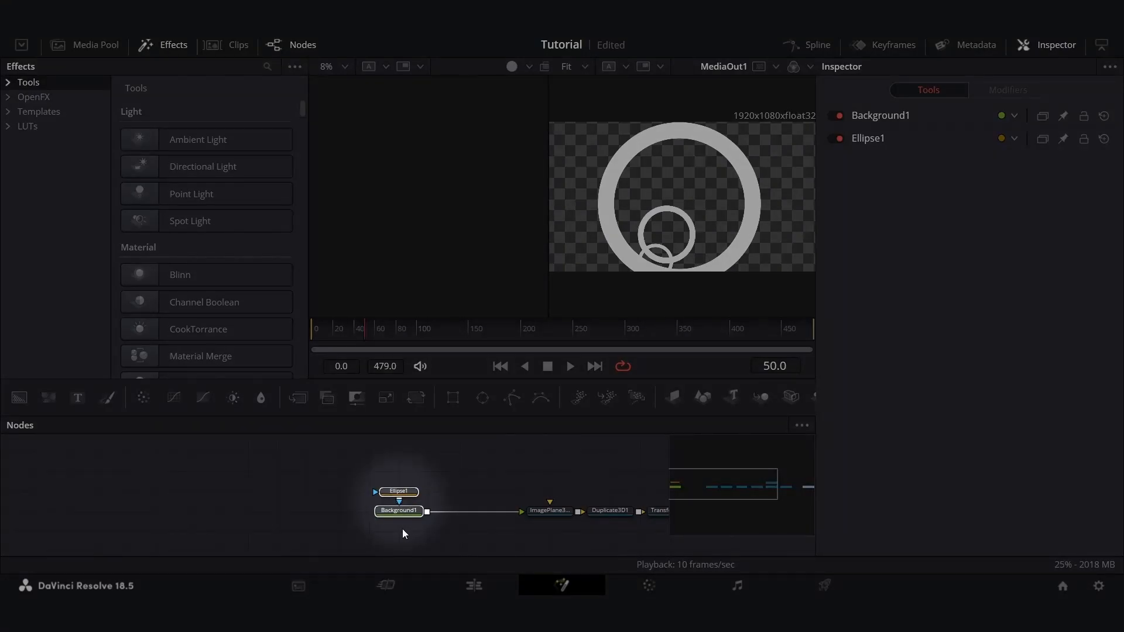
key(Delete)
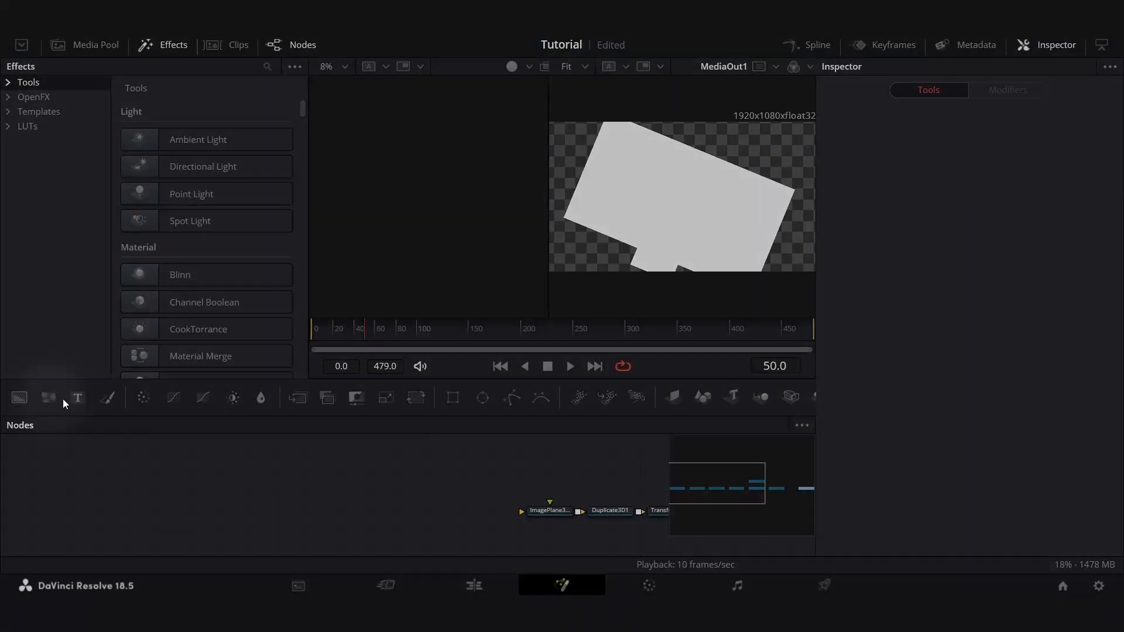
drag(50, 398, 248, 467)
drag(356, 510, 317, 510)
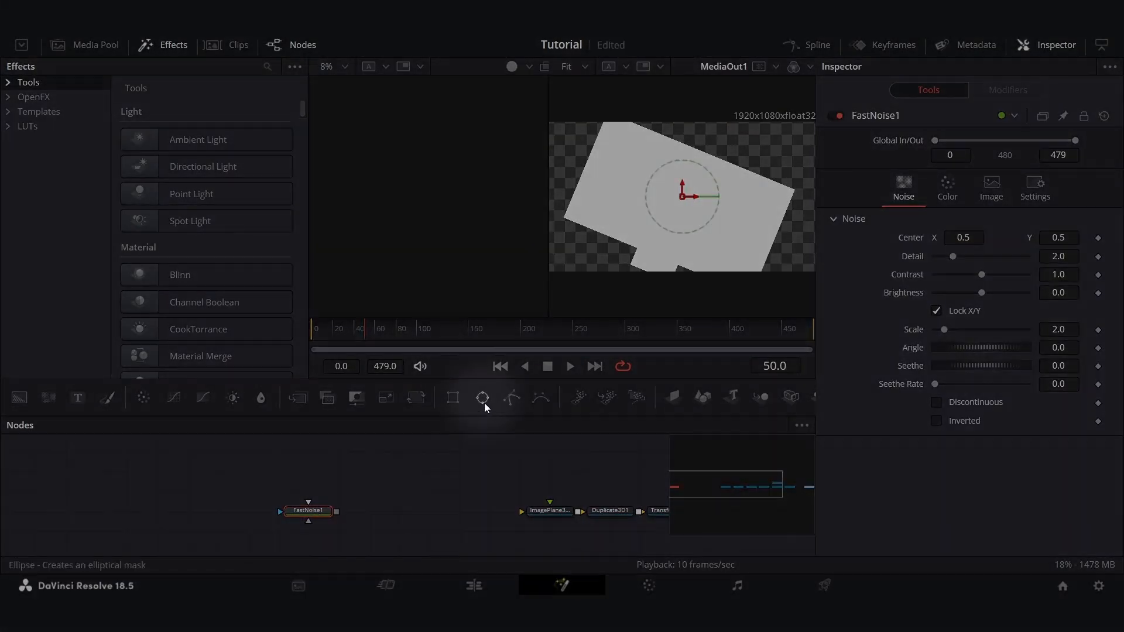
Mask FastNoise1 with an ellipse, turn off its Solid option, and give it a border width that forms a ring
click(483, 403)
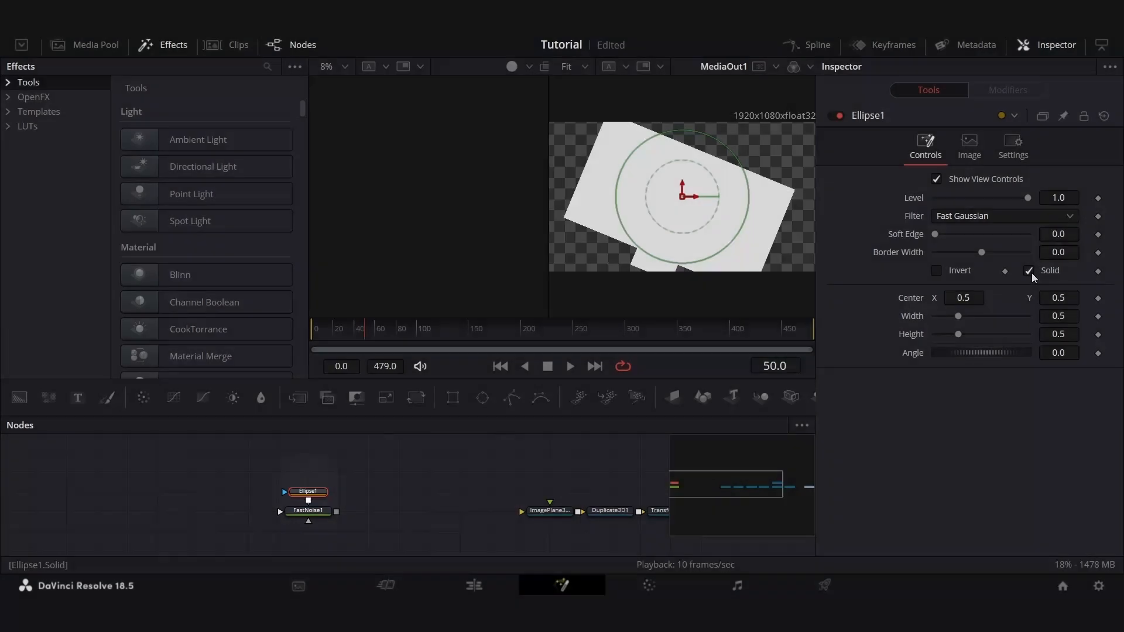
click(1030, 271)
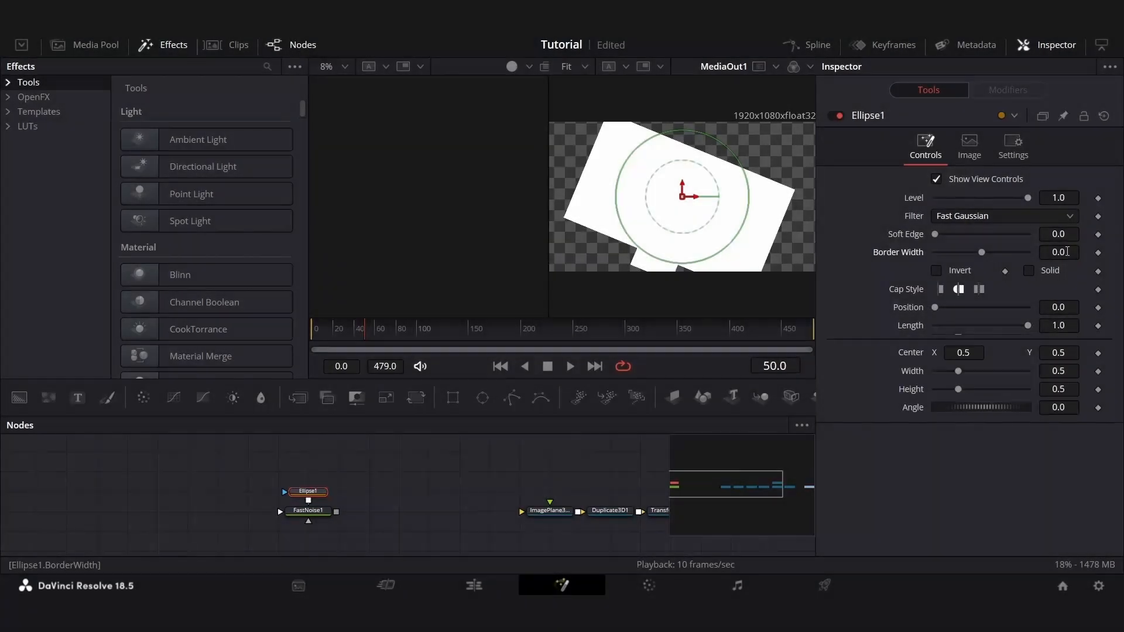
click(1066, 252)
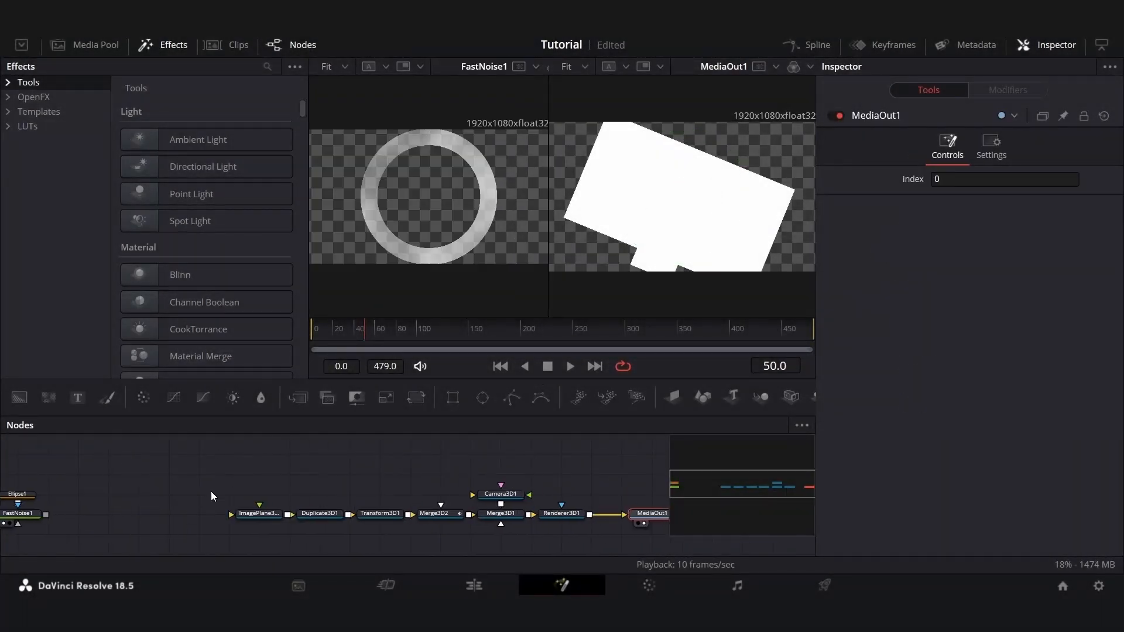
Clear MediaOut1 from the second viewer
drag(616, 470, 529, 472)
key(2)
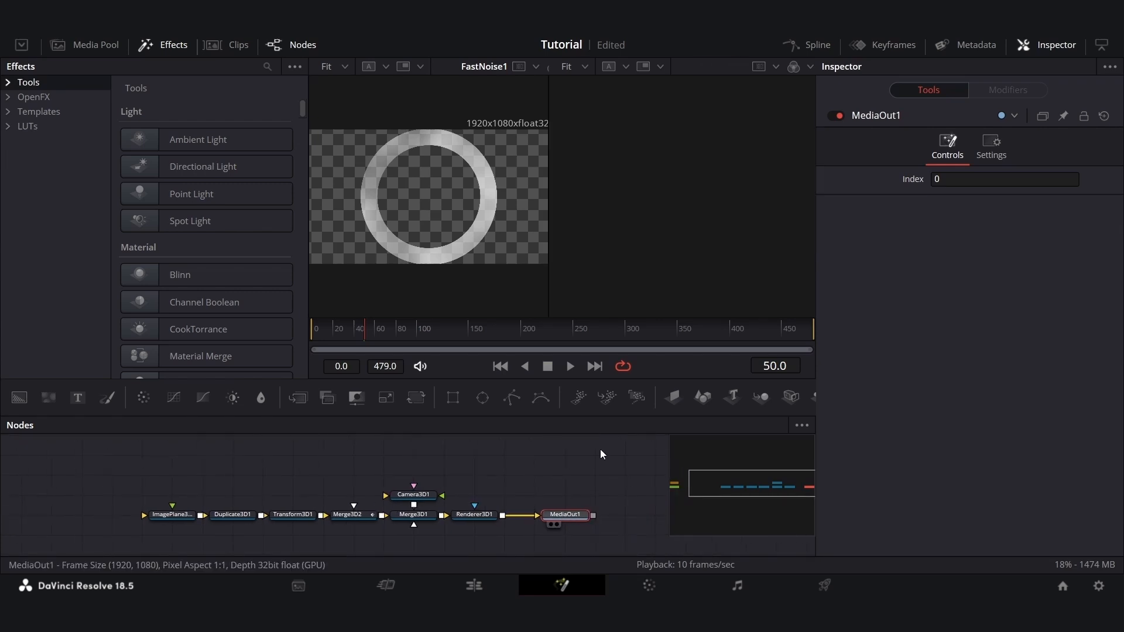
drag(272, 490, 651, 490)
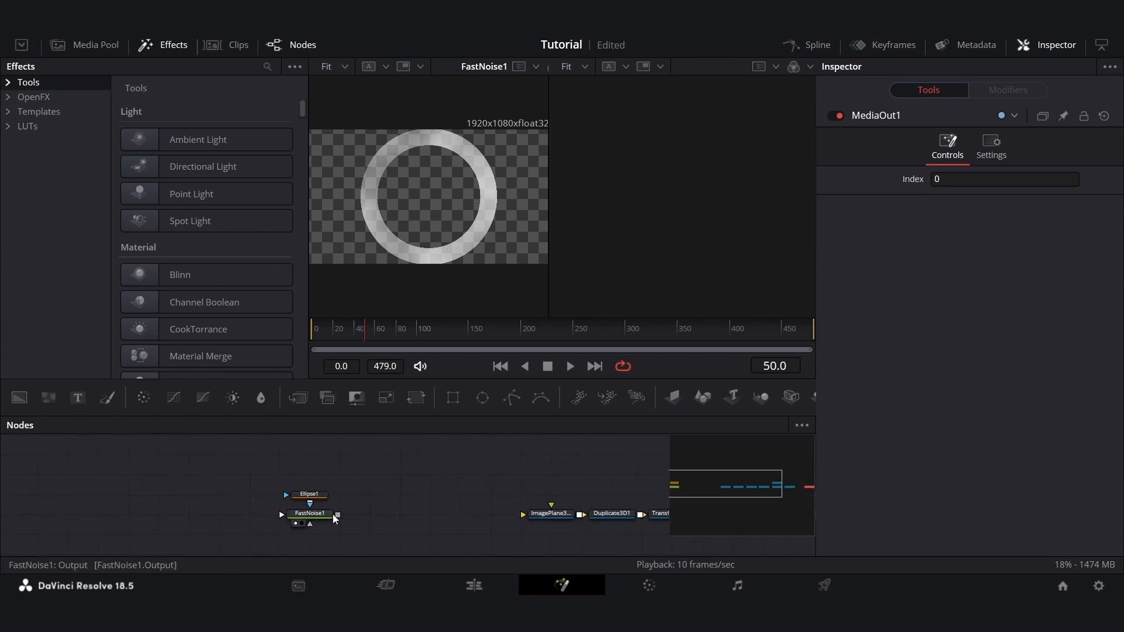
Make FastNoise1's image square by setting its Height to 1920
click(319, 514)
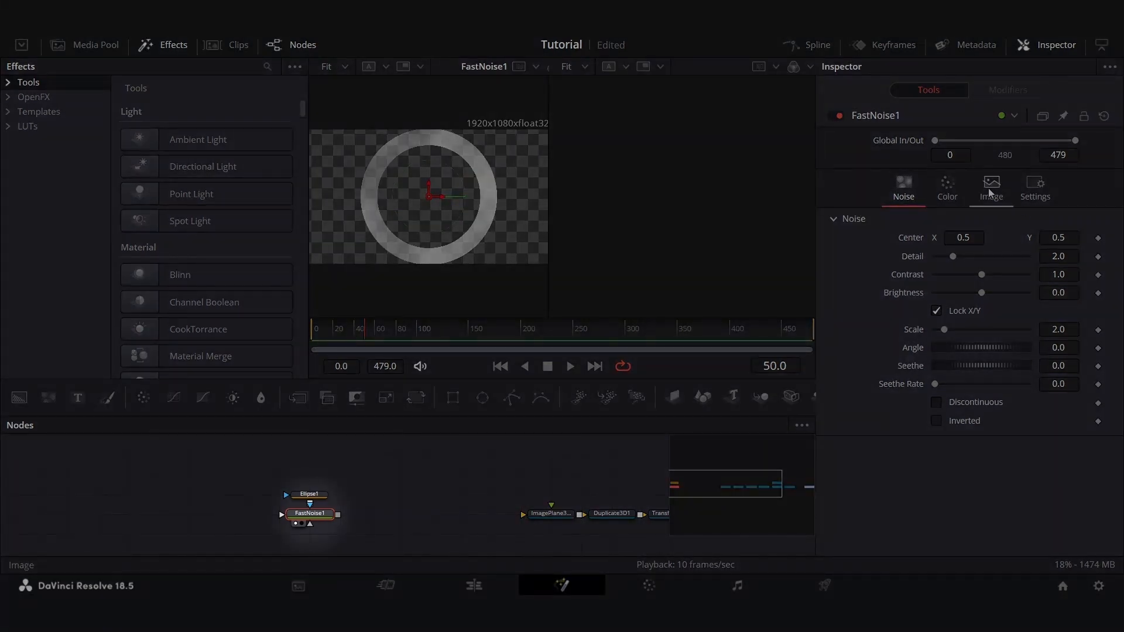
click(990, 193)
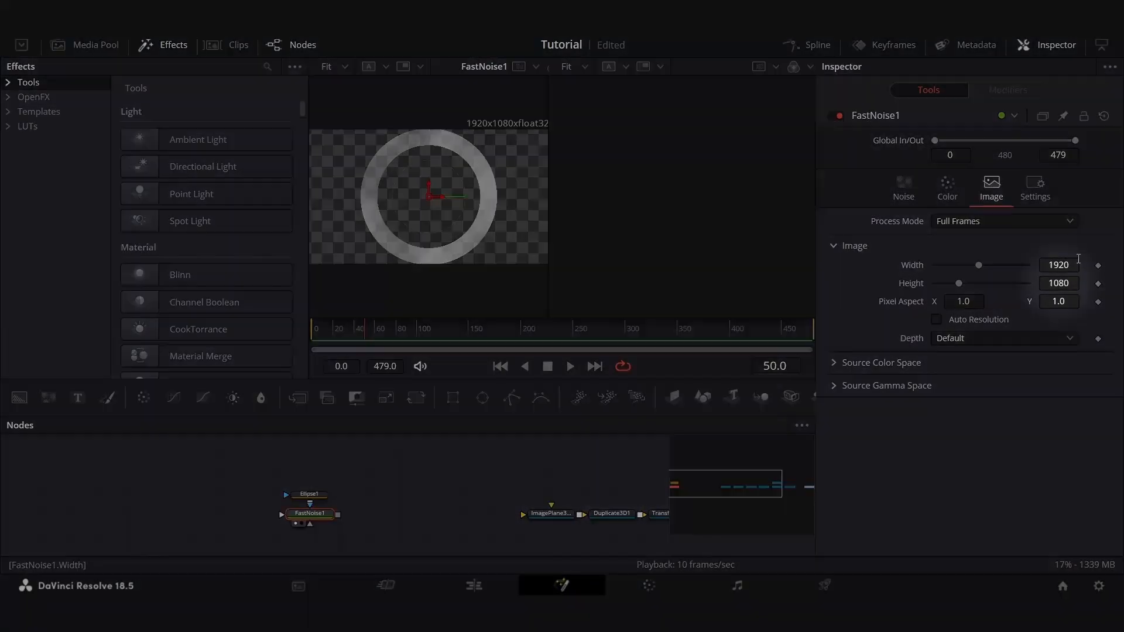
click(1060, 283)
text(1920)
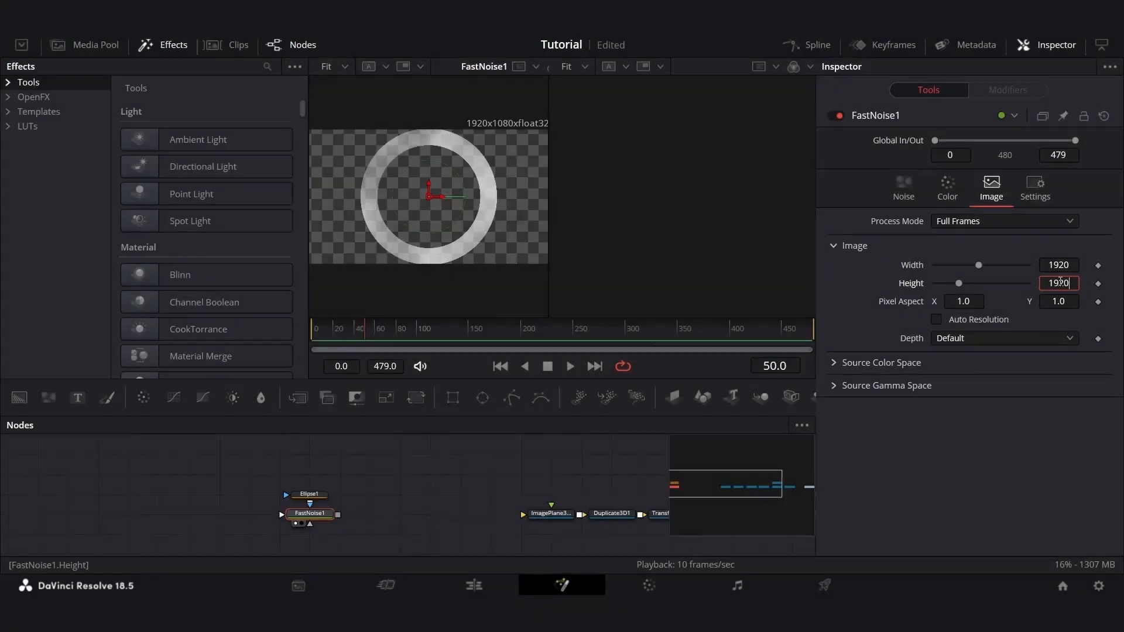
key(Tab)
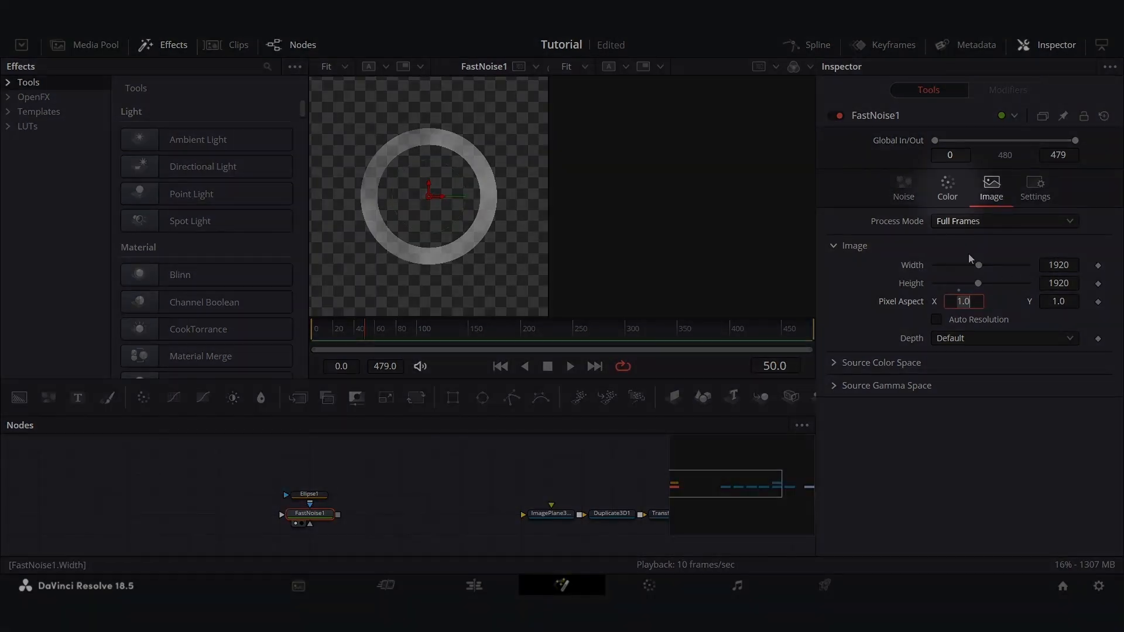
Switch FastNoise1's color type to Gradient and tint its white end light purple
click(948, 188)
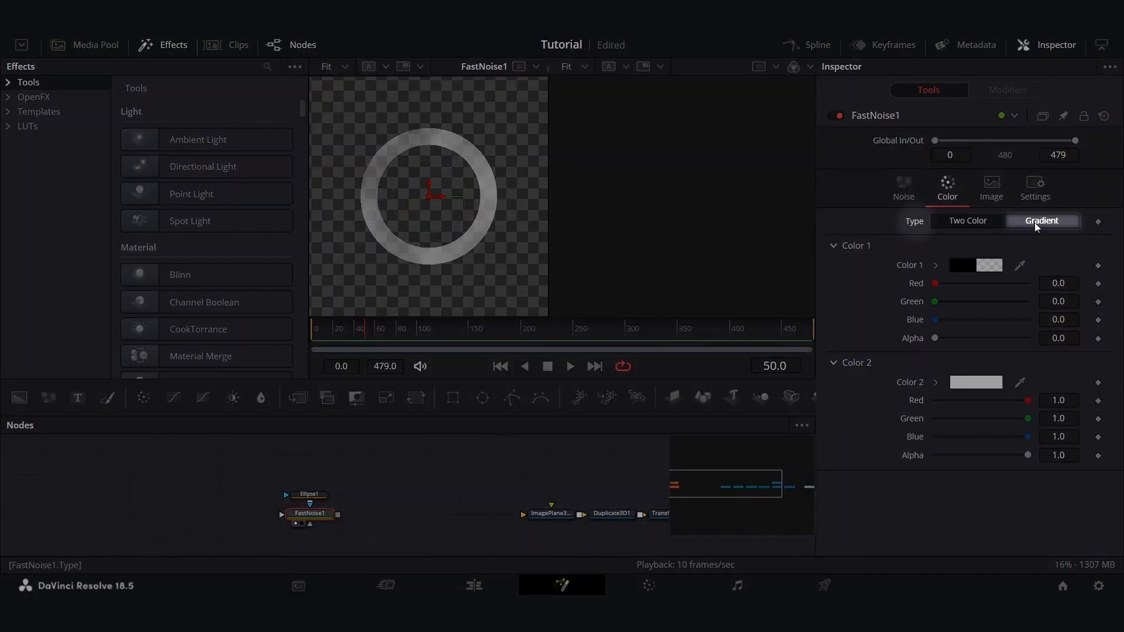
click(1039, 222)
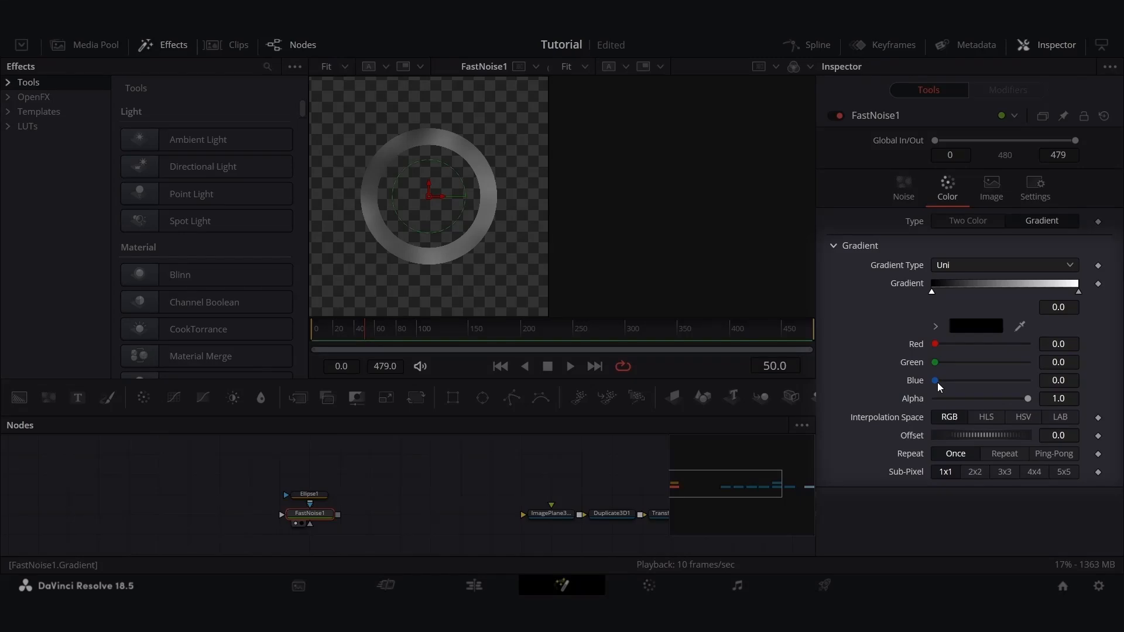
drag(937, 381, 939, 380)
click(1078, 291)
drag(1027, 362, 1011, 380)
drag(1014, 344, 1012, 343)
Set FastNoise1's Contrast to 1.83, Scale to 2.99 and Seethe Rate to 0.142, and preview the moving noise
click(906, 190)
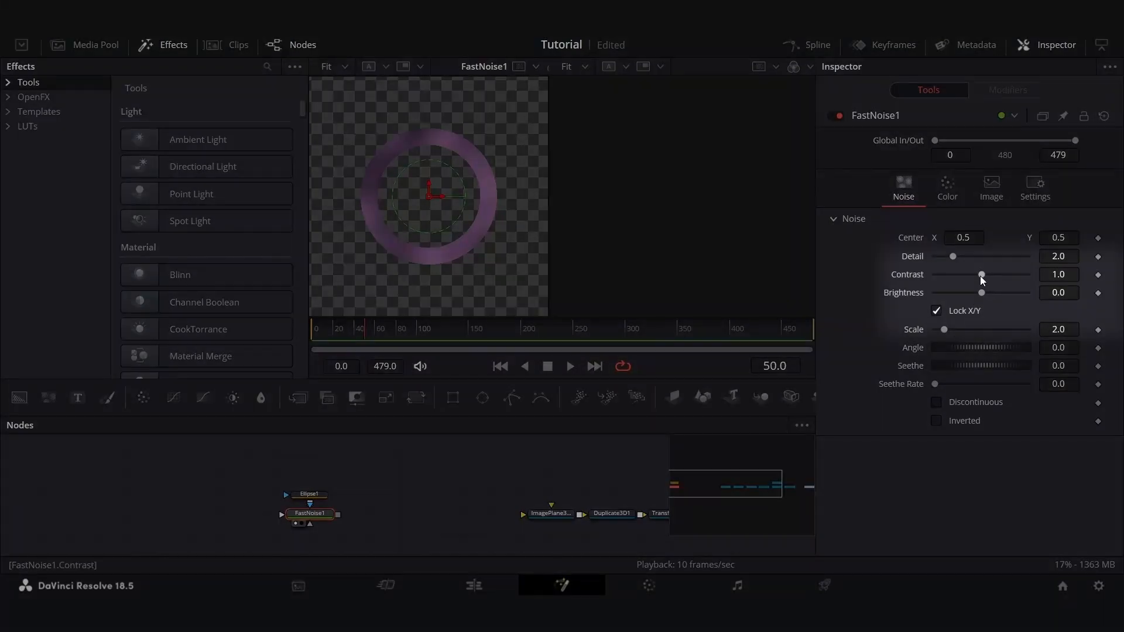
drag(980, 276, 989, 277)
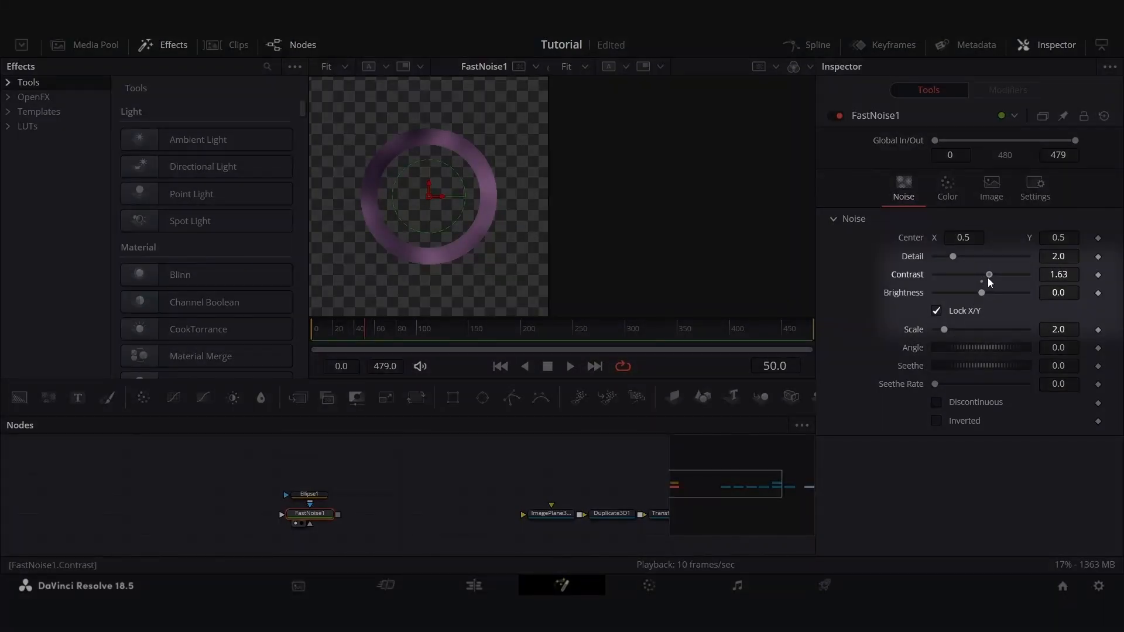
drag(944, 332, 947, 331)
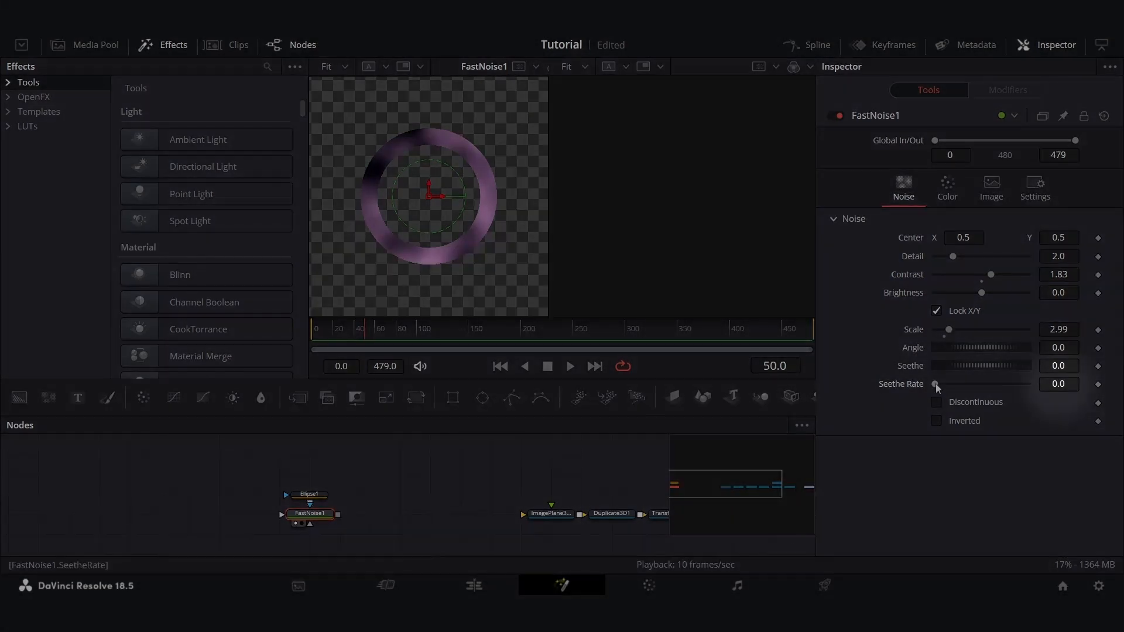
drag(935, 384, 948, 384)
key(space)
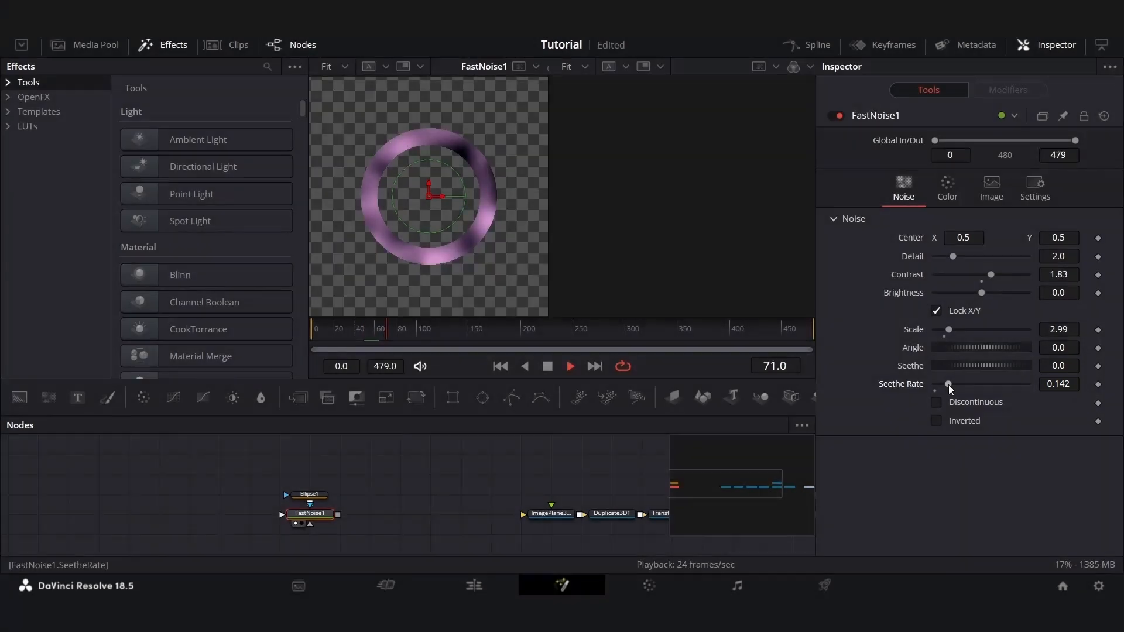
key(space)
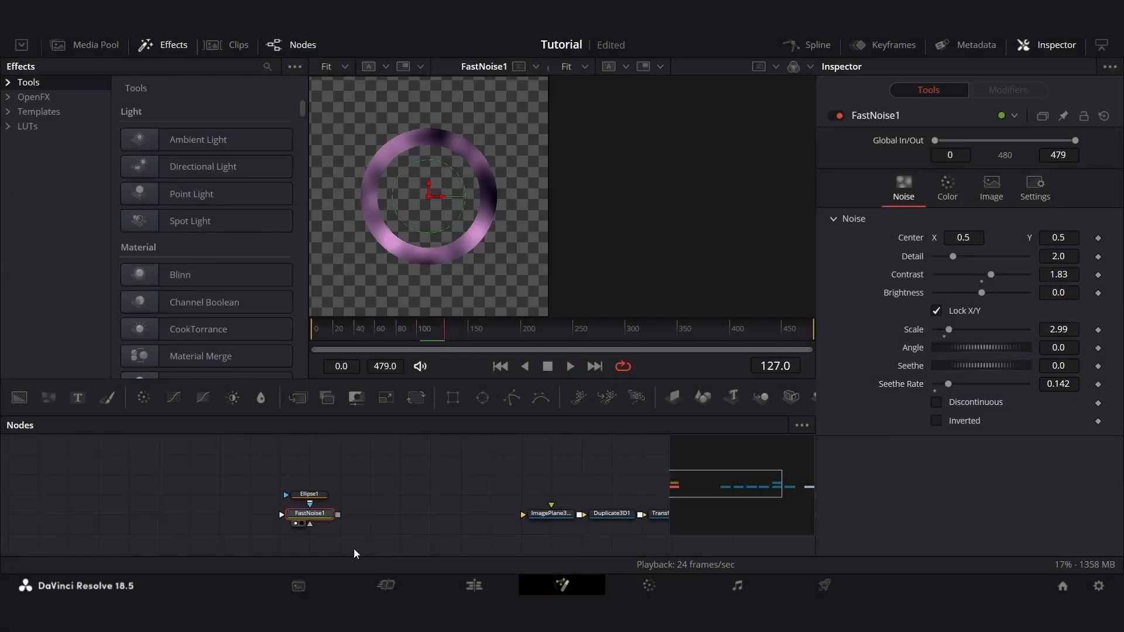
Add a Displace node after FastNoise1 and feed a second Fast Noise into it as the displacement source
key(shift+space)
text(merge)
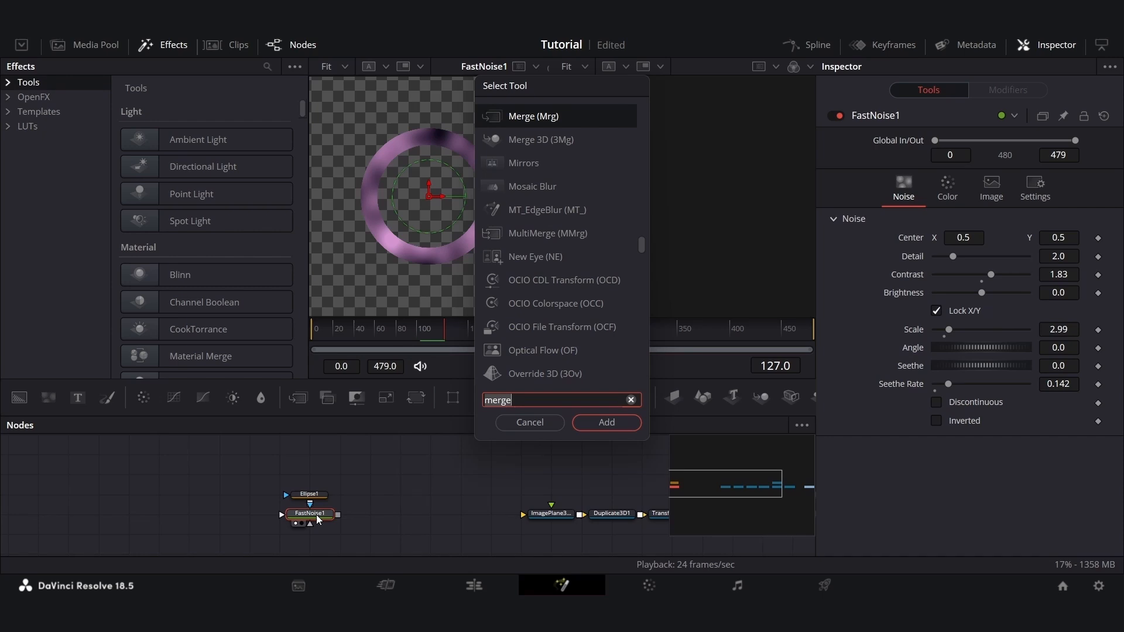
text(displ)
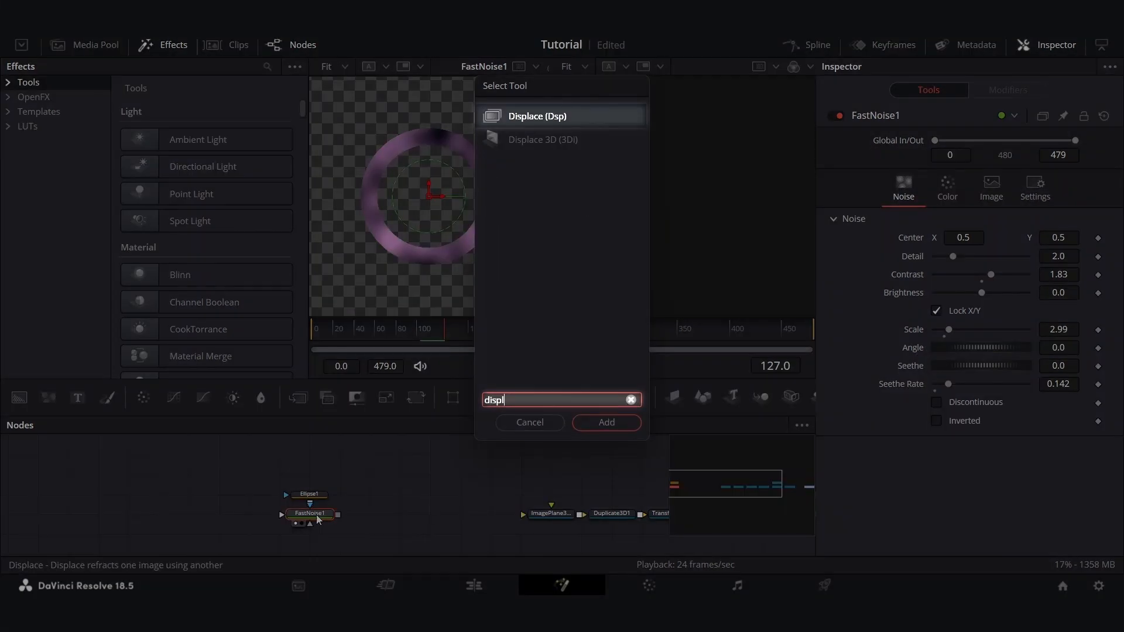
key(Return)
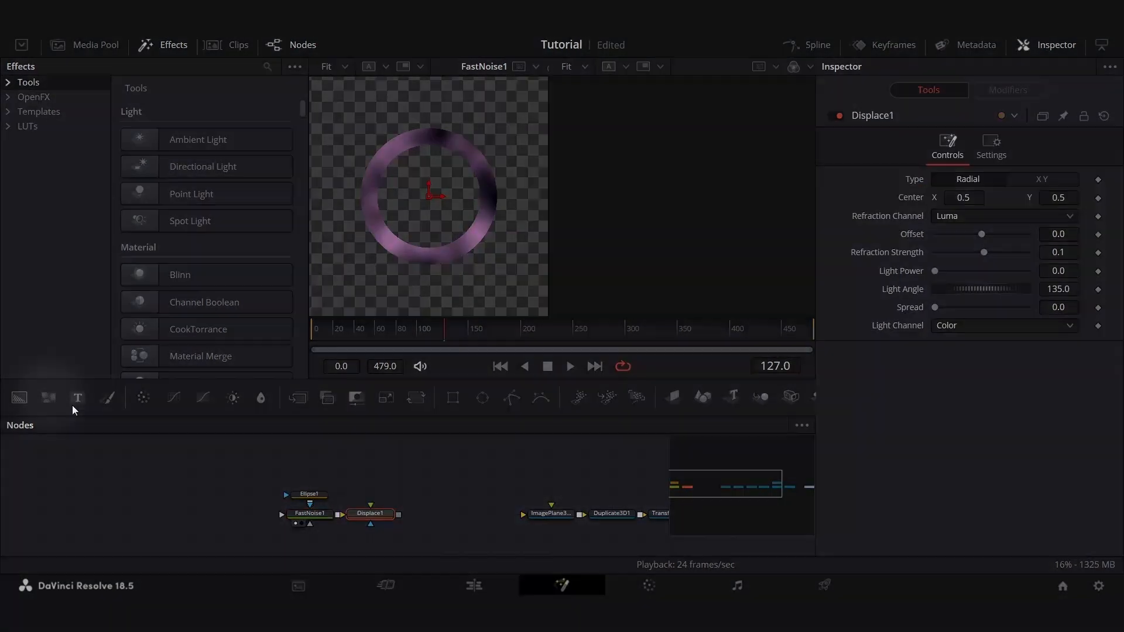
click(373, 493)
drag(399, 495, 367, 515)
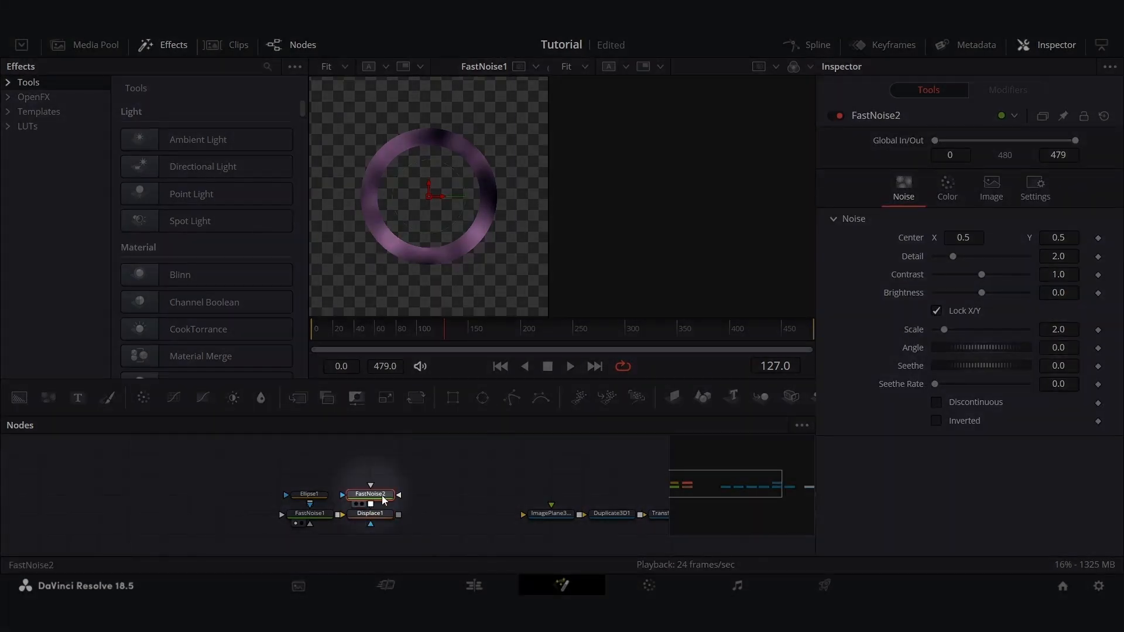
Show FastNoise2 in the first viewer, give it a red-to-green gradient, and set its Contrast to 3.35
key(1)
click(944, 186)
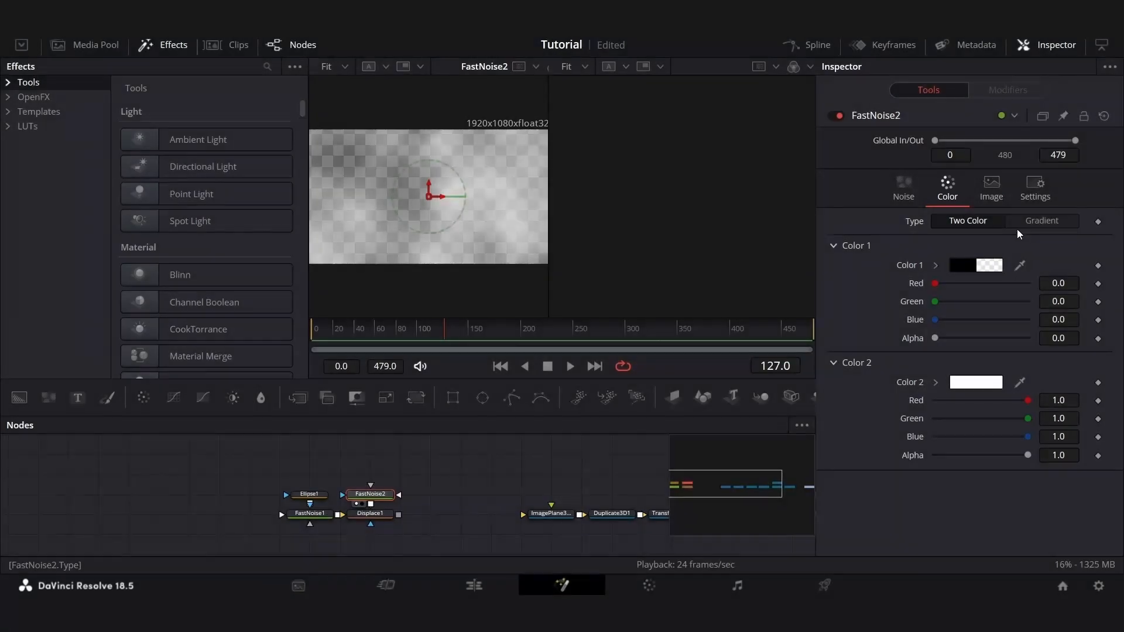
click(1031, 220)
drag(935, 344, 767, 353)
click(1078, 292)
drag(1029, 381, 936, 382)
click(902, 186)
drag(988, 275, 1010, 277)
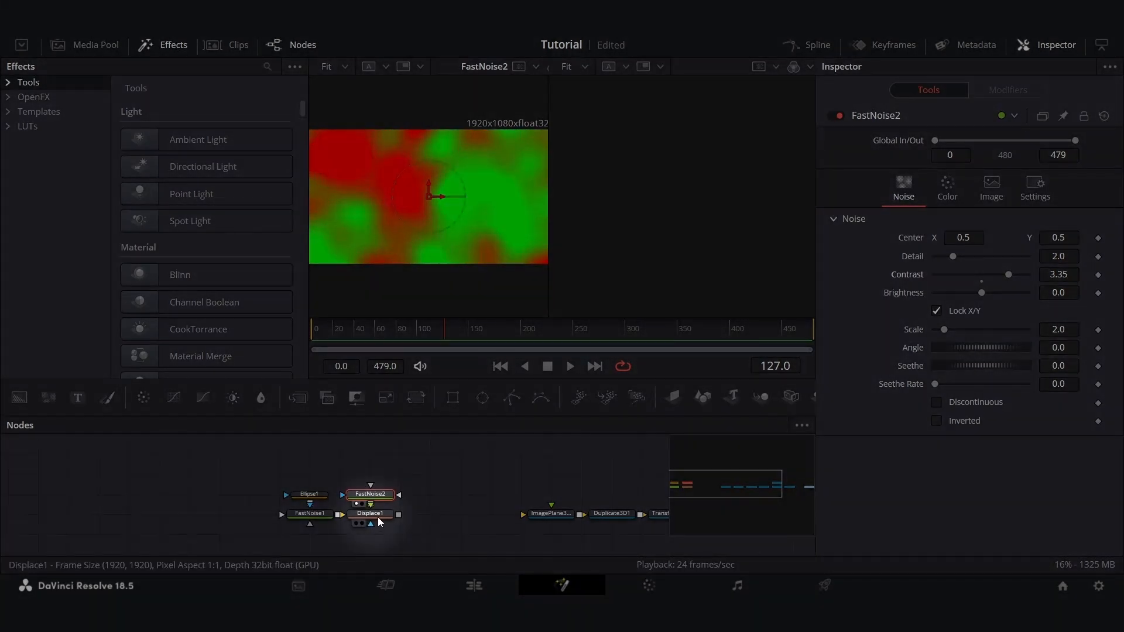
Show Displace1 in the first viewer, switch its Type to XY, and set its X Refraction to about 0.046
click(378, 518)
key(1)
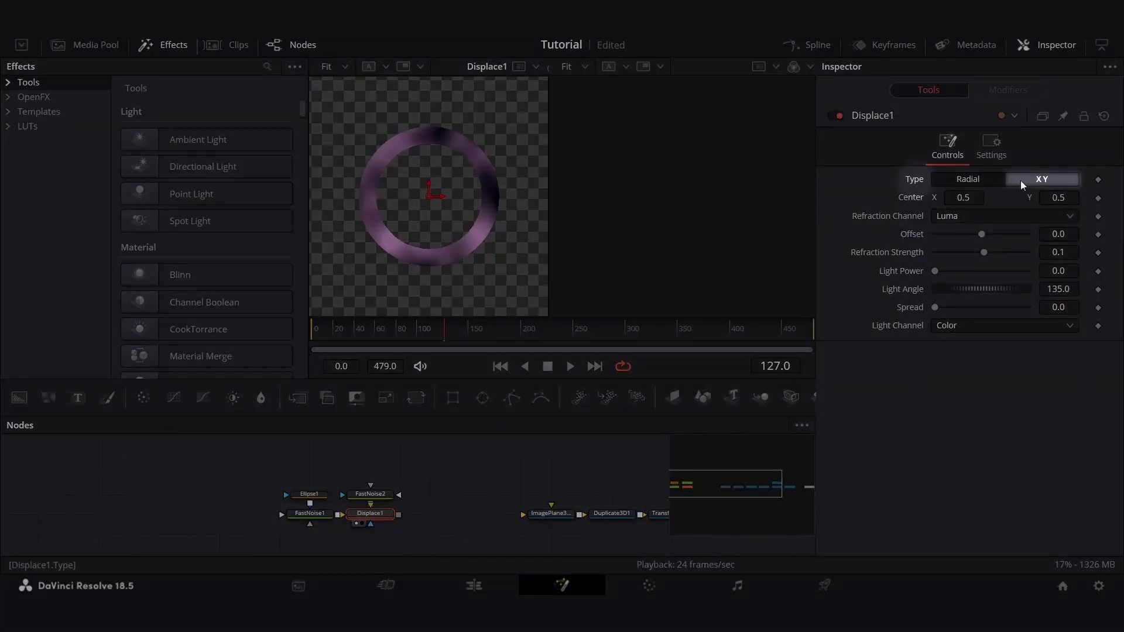
click(1022, 182)
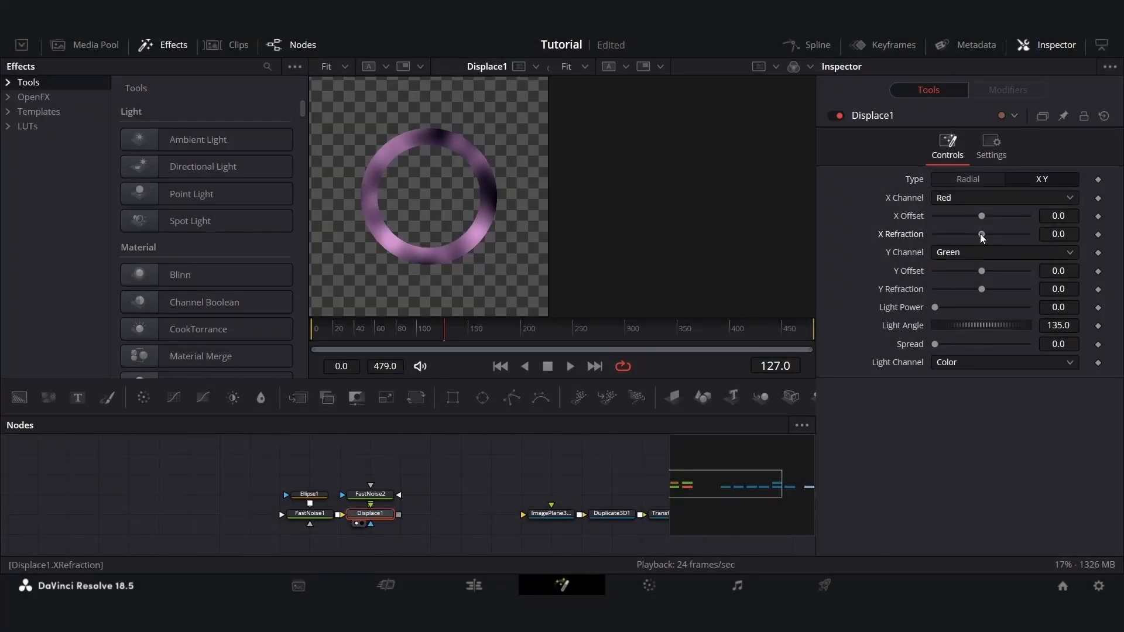
drag(982, 235, 1003, 235)
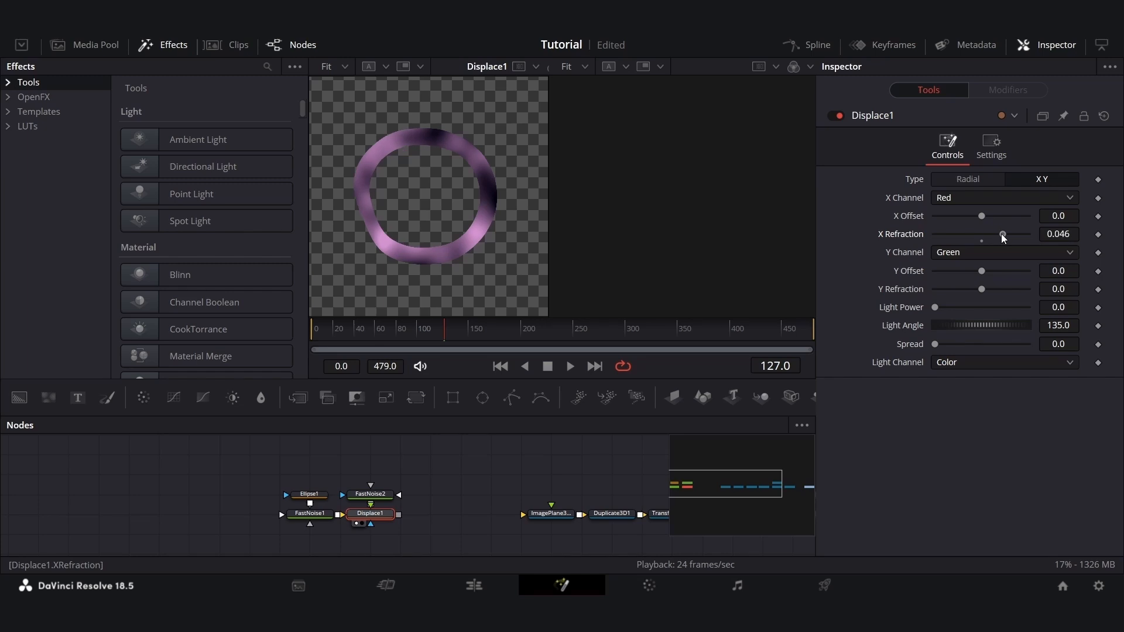
Distort the ring with Displace1: X Offset about -0.266, X Refraction about 0.079, Y Offset about -0.227 and Y Refraction about -0.064
drag(982, 289, 957, 293)
drag(1003, 234, 1011, 239)
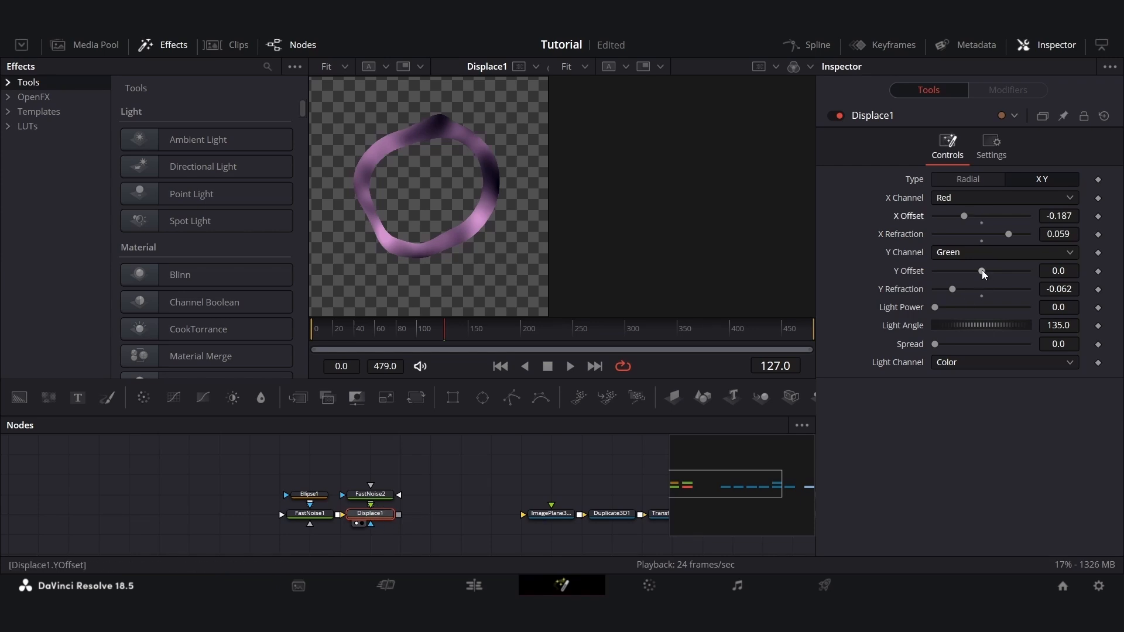
drag(377, 493, 444, 181)
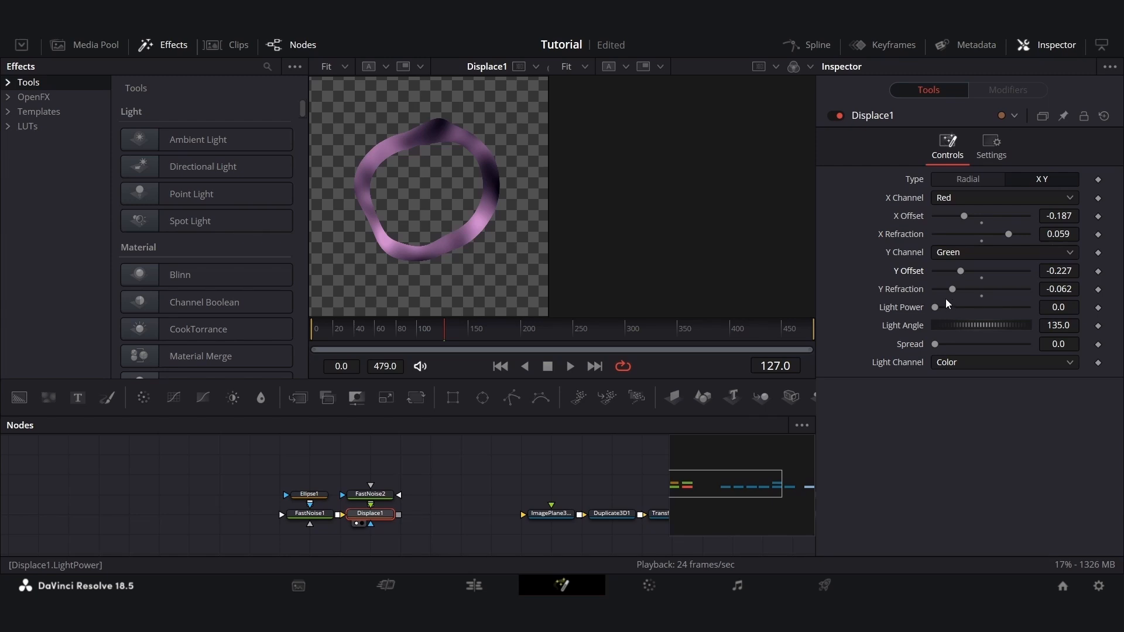
mouse_move(951, 290)
mouse_down()
mouse_move(940, 290)
mouse_move(952, 294)
mouse_up()
drag(1009, 234, 956, 218)
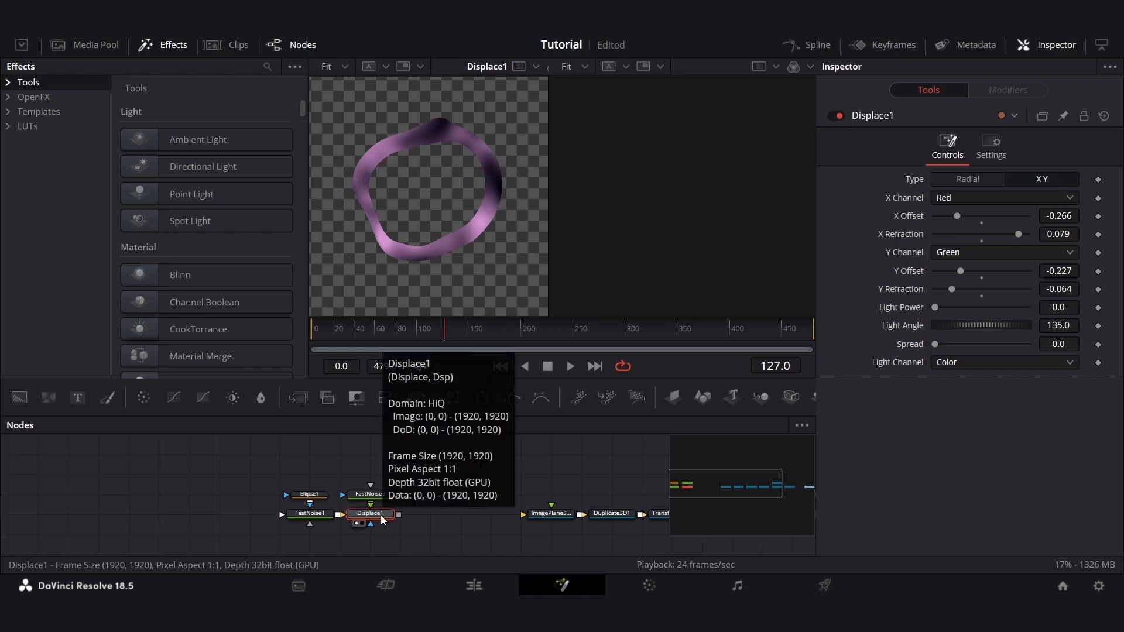
Add a Mosaic Blur node after Displace1 and show it in the first viewer
key(shift+space)
text(displ)
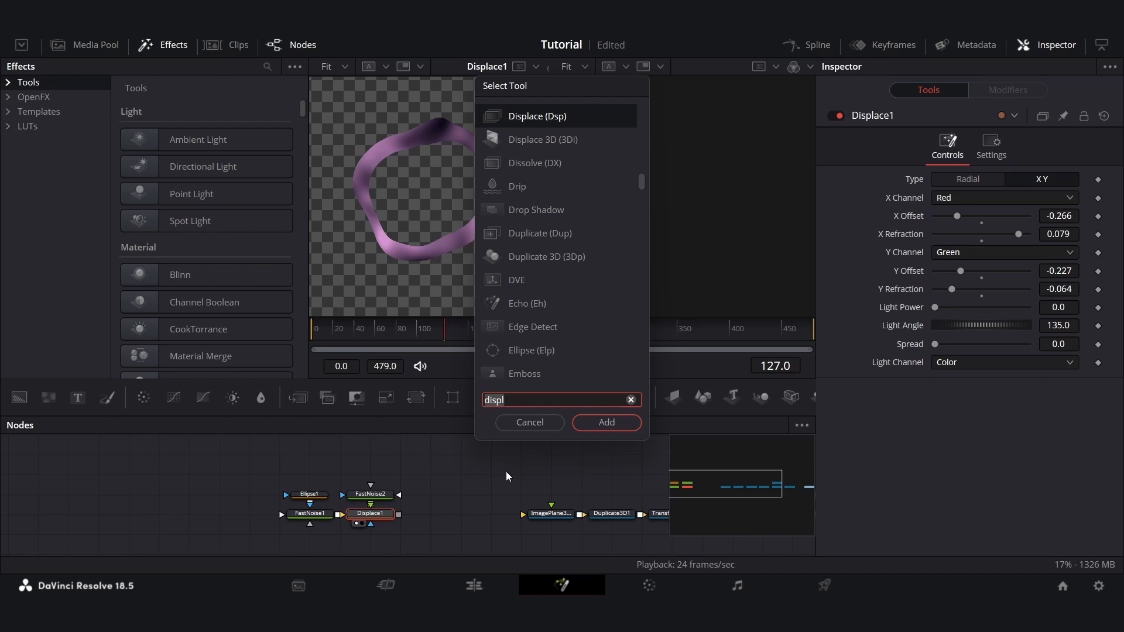
key(BackSpace)
key(BackSpace)
key(BackSpace)
key(BackSpace)
key(BackSpace)
text(mosaic)
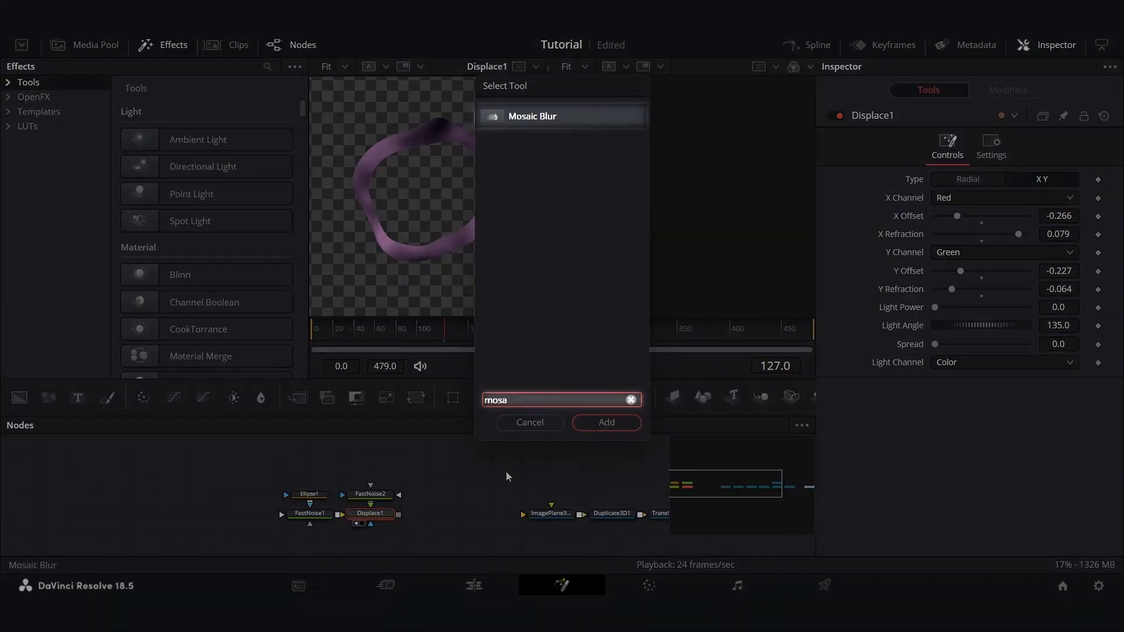
key(Return)
key(1)
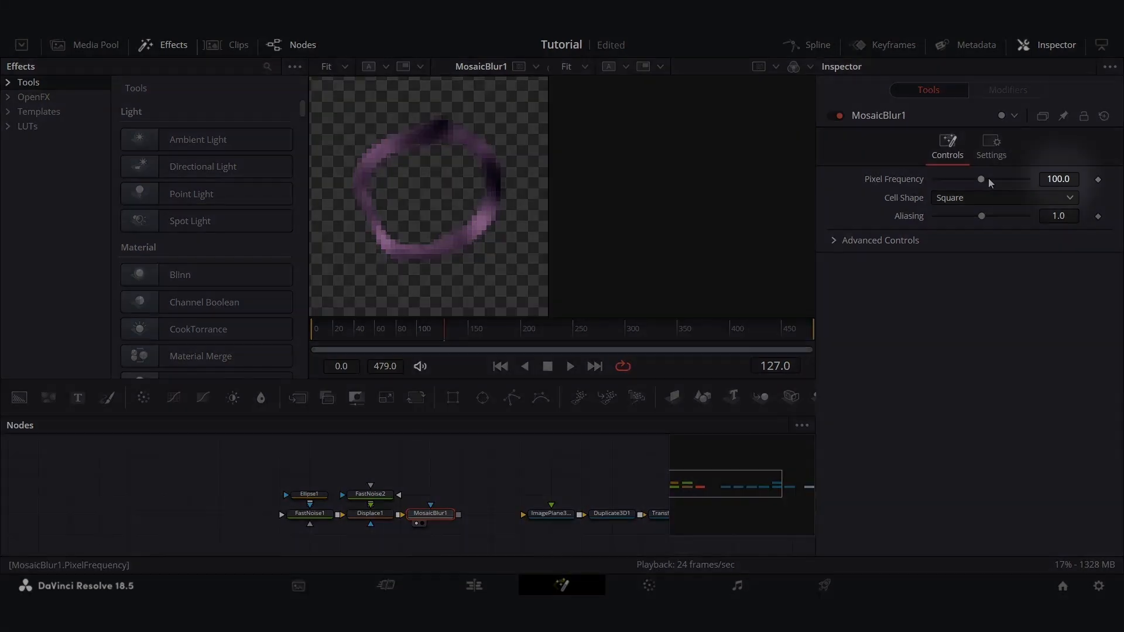
Set MosaicBlur1's Pixel Frequency to 40 and try out different Aliasing amounts
click(1060, 179)
text(40)
key(Tab)
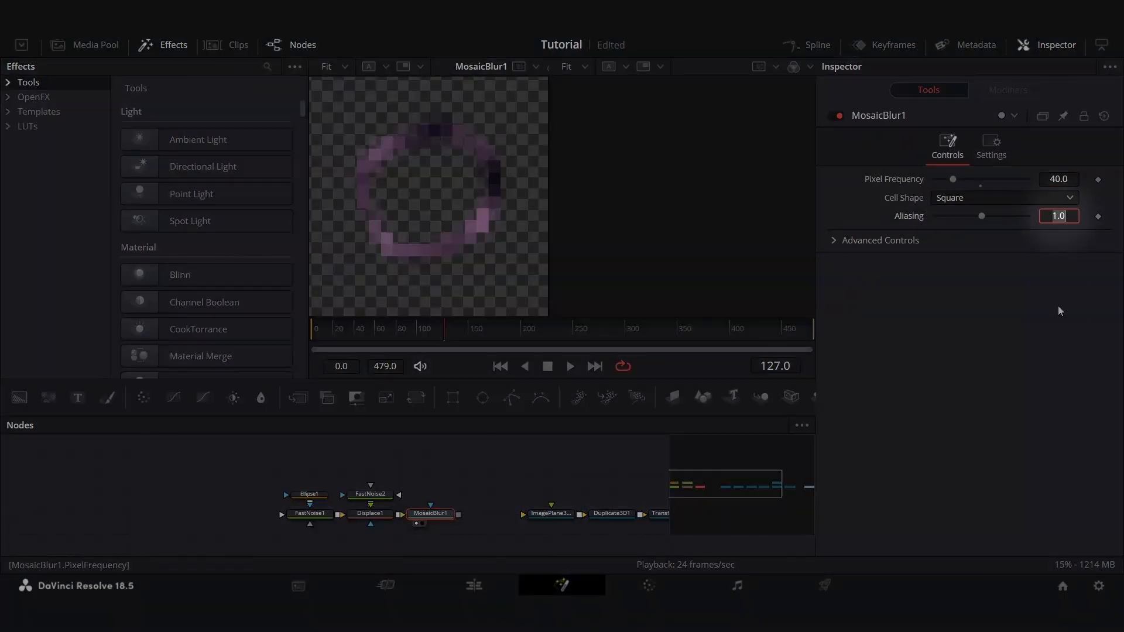
drag(981, 218, 823, 223)
drag(935, 216, 985, 217)
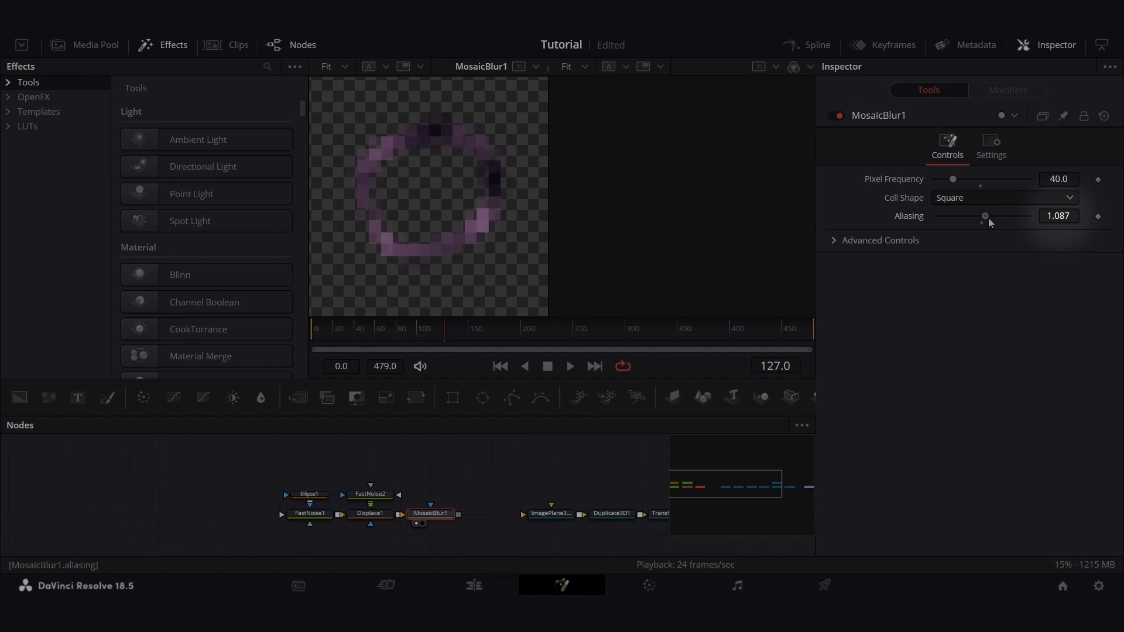
drag(1028, 217, 986, 219)
click(1069, 216)
key(shift+Tab)
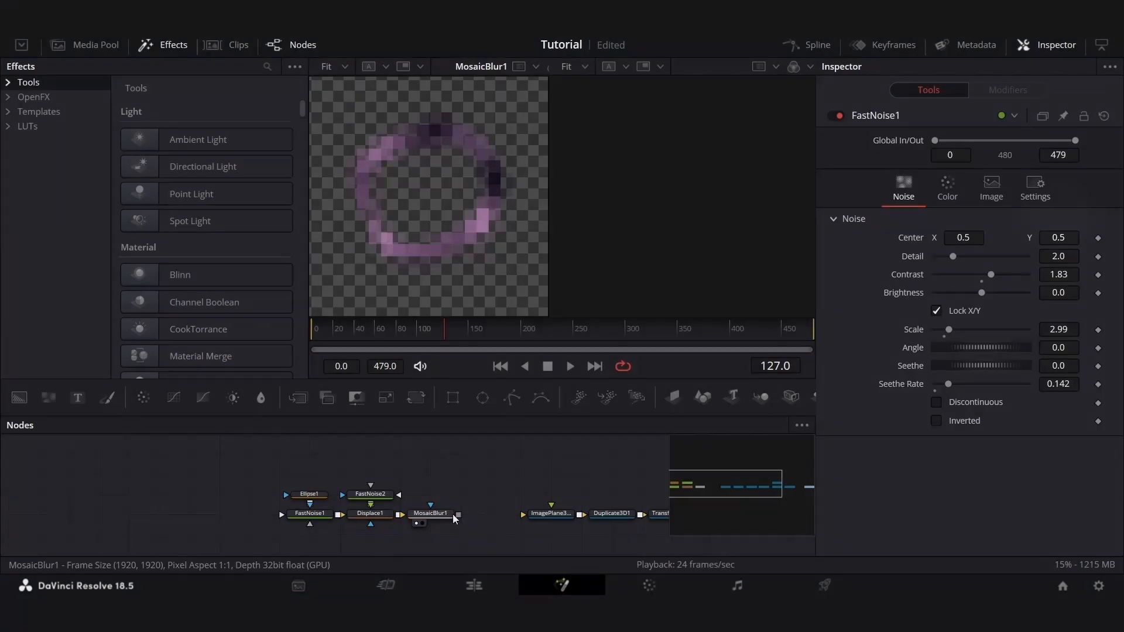
Connect MosaicBlur1's output to the image plane, show MediaOut1 in both viewers, and preview the animation
drag(459, 515, 548, 514)
drag(434, 465, 361, 473)
click(487, 516)
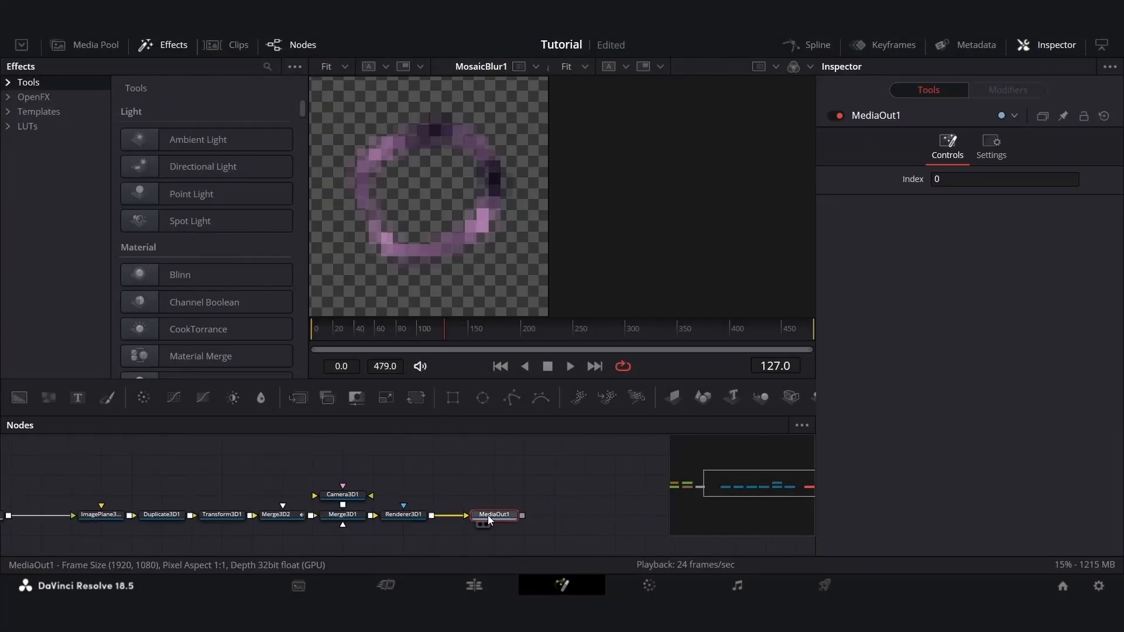
key(2)
key(1)
key(space)
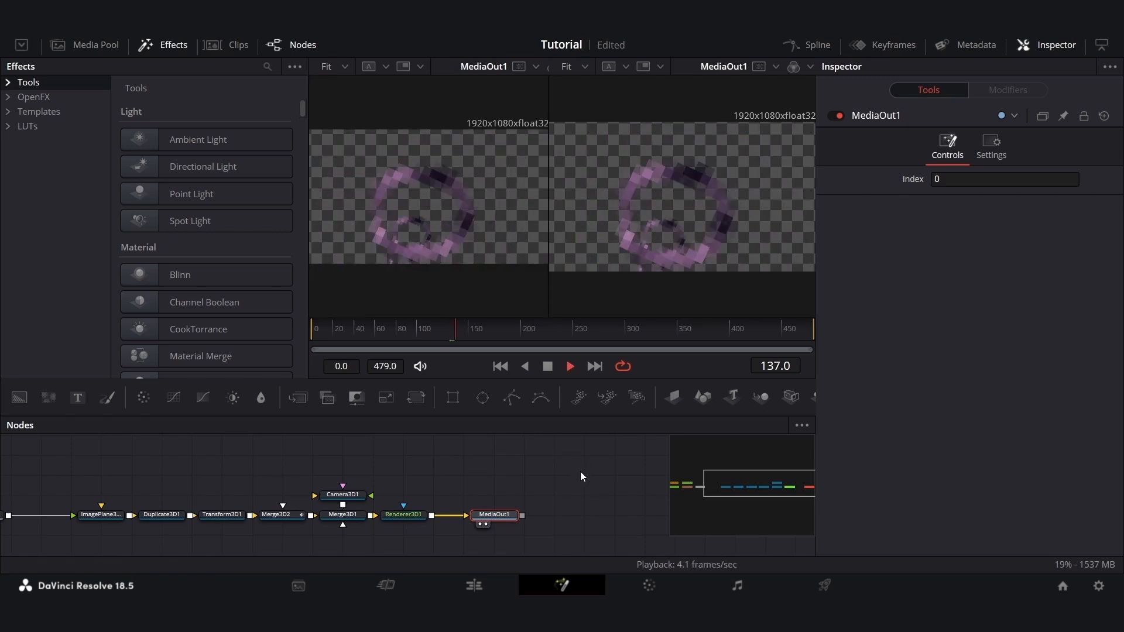
key(space)
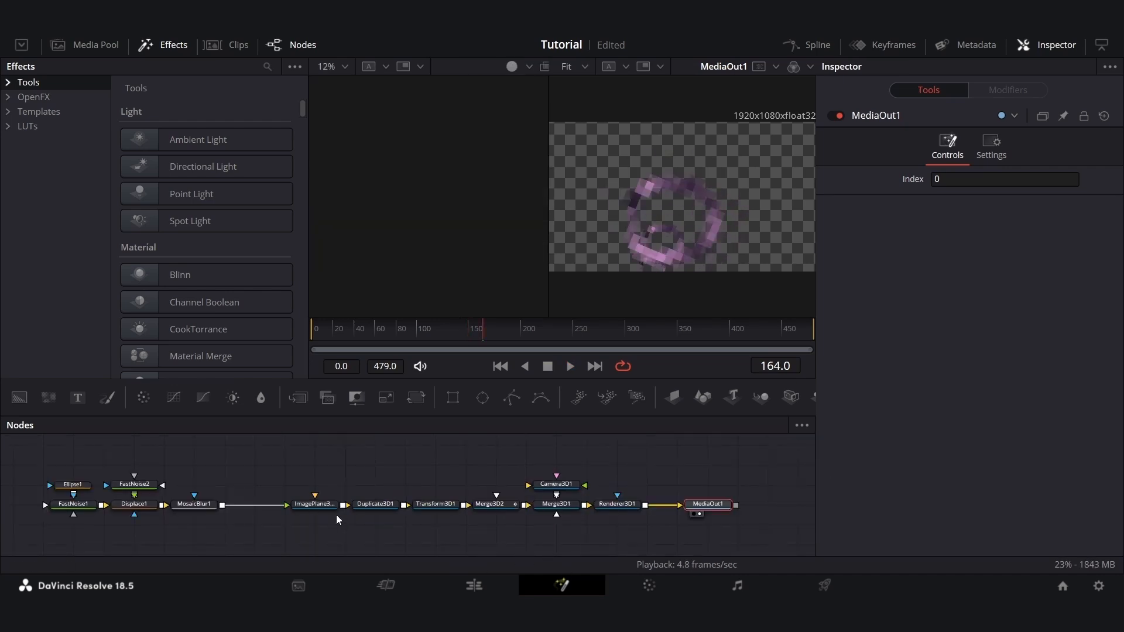
Show Duplicate3D1 in the first viewer, set its Z Rotation Jitter to 89, and fine-tune FastNoise1's Seethe Rate
click(375, 504)
key(1)
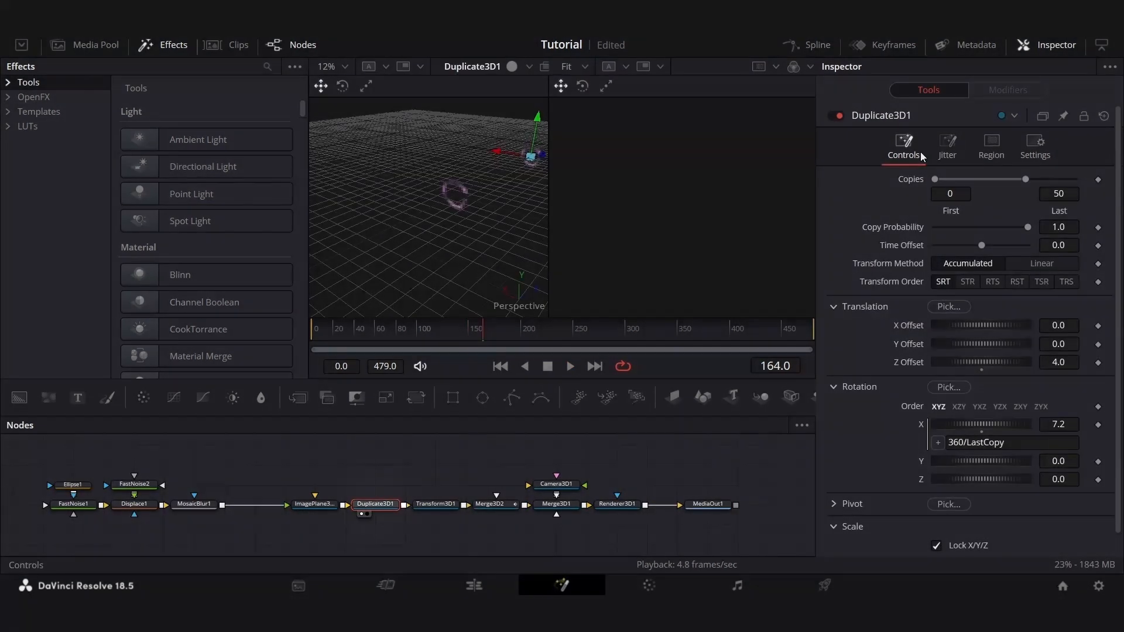
click(948, 150)
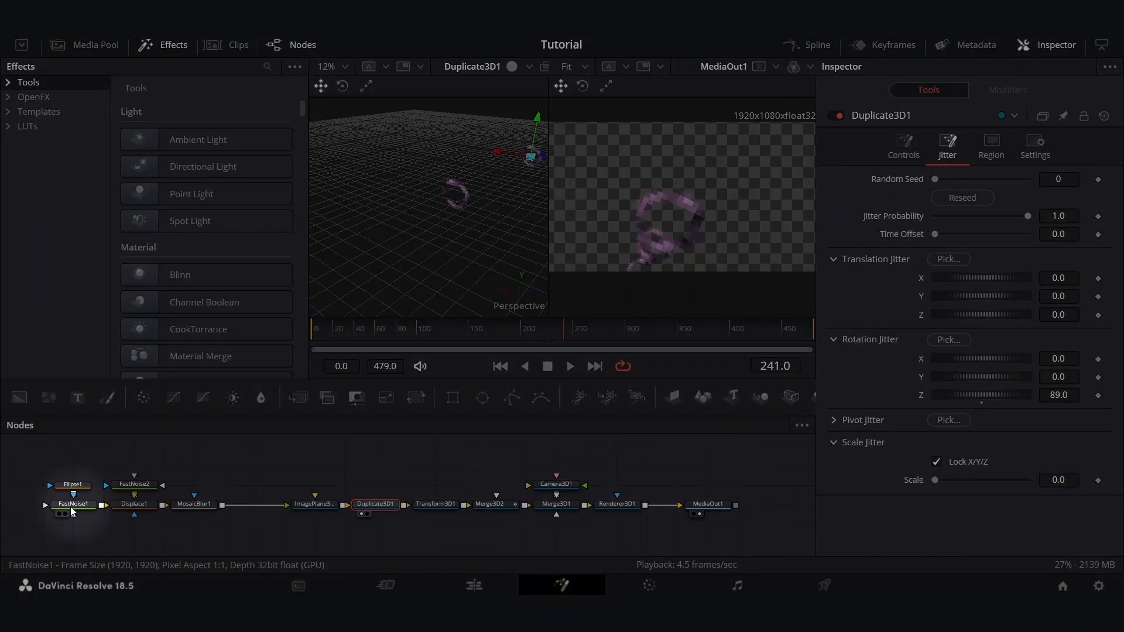
click(73, 505)
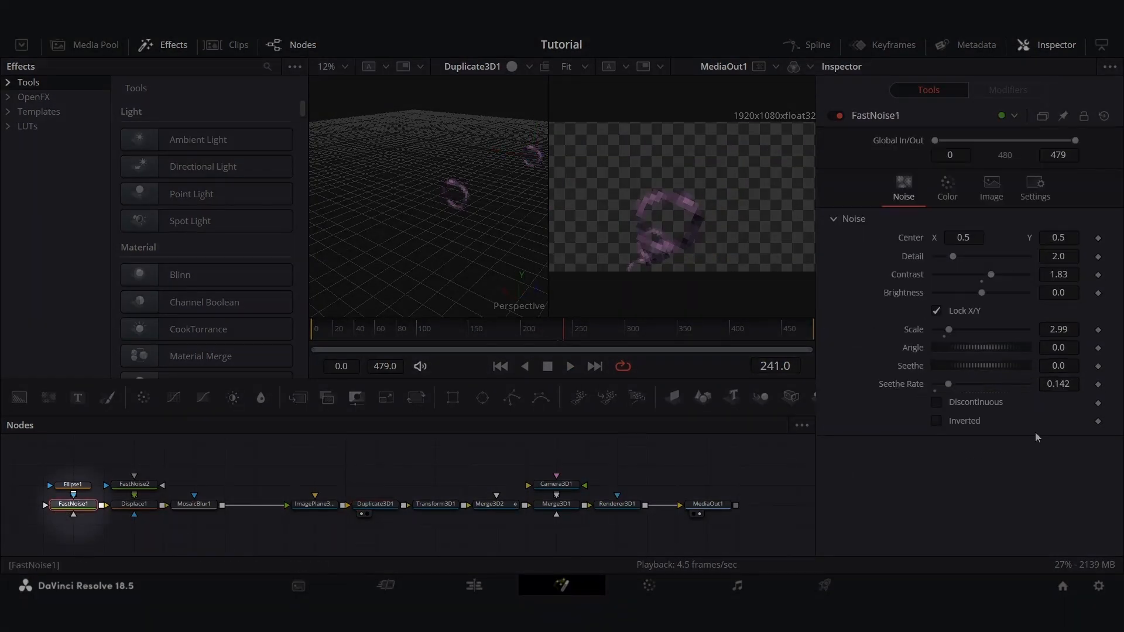
drag(947, 385, 950, 385)
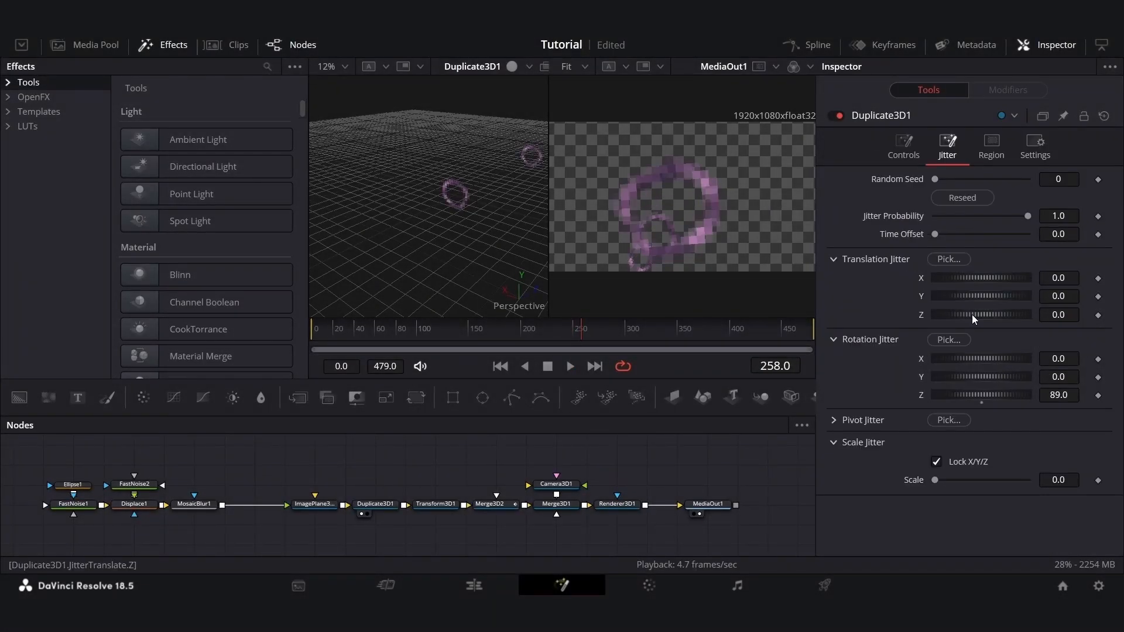
Set ImagePlane3D1's X, Y and Z rotation to 21 and play the animation from the first frame
click(321, 507)
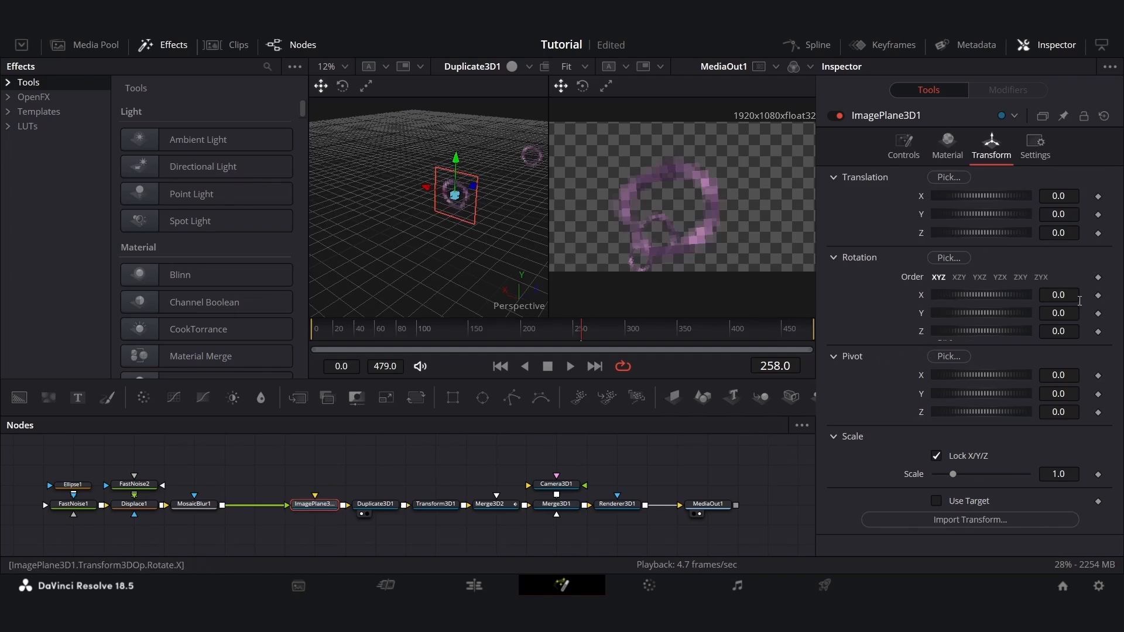
click(1061, 296)
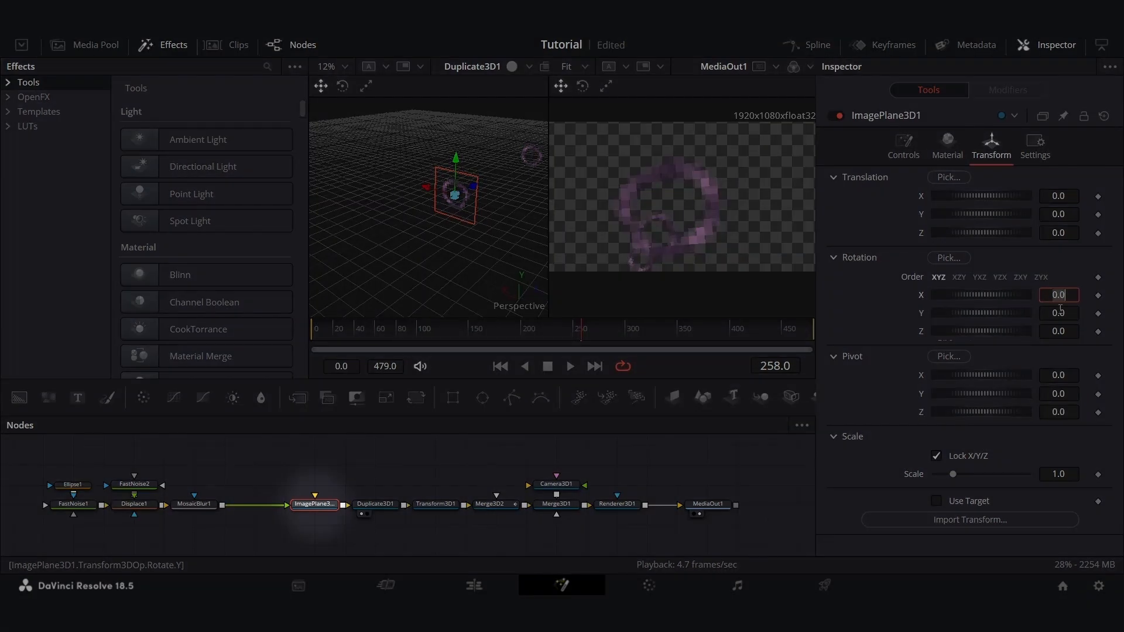
text(21)
click(1061, 313)
text(21)
click(1061, 331)
text(21)
key(Return)
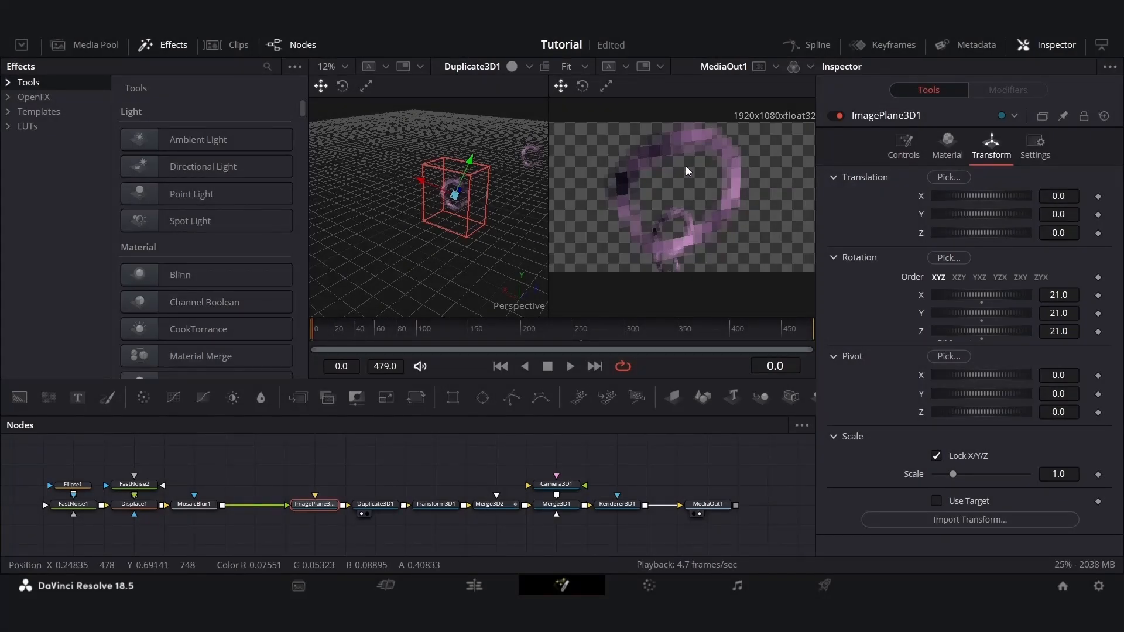
key(space)
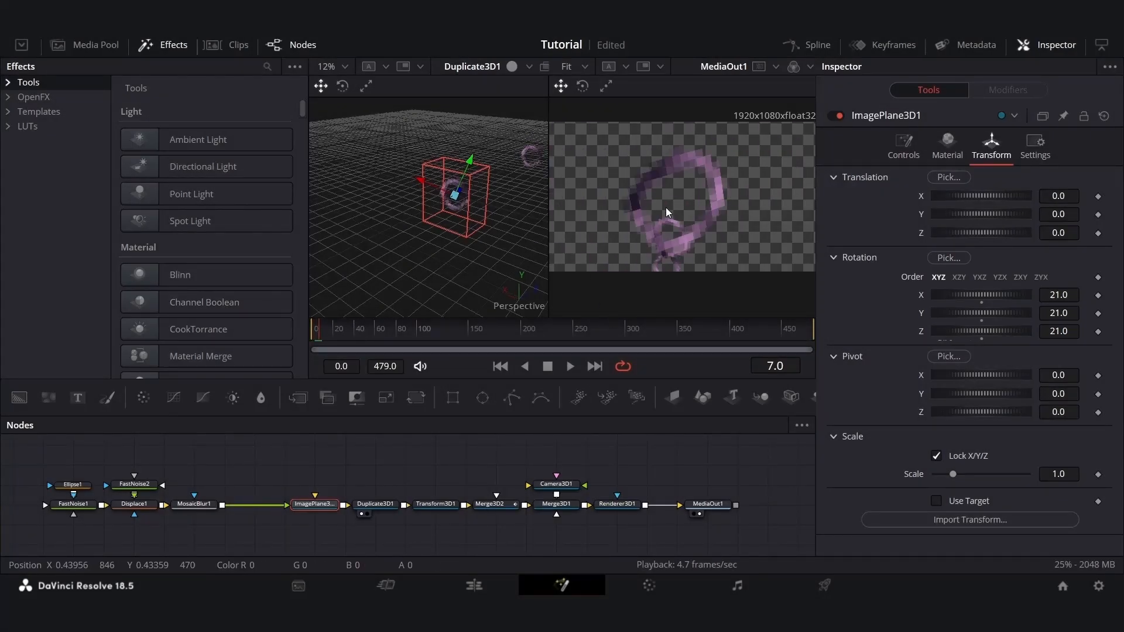
Duplicate the node chain from Ellipse1 through Transform3D1, place the copy above the original, and connect its Transform3D to Merge3D2
drag(37, 463, 528, 476)
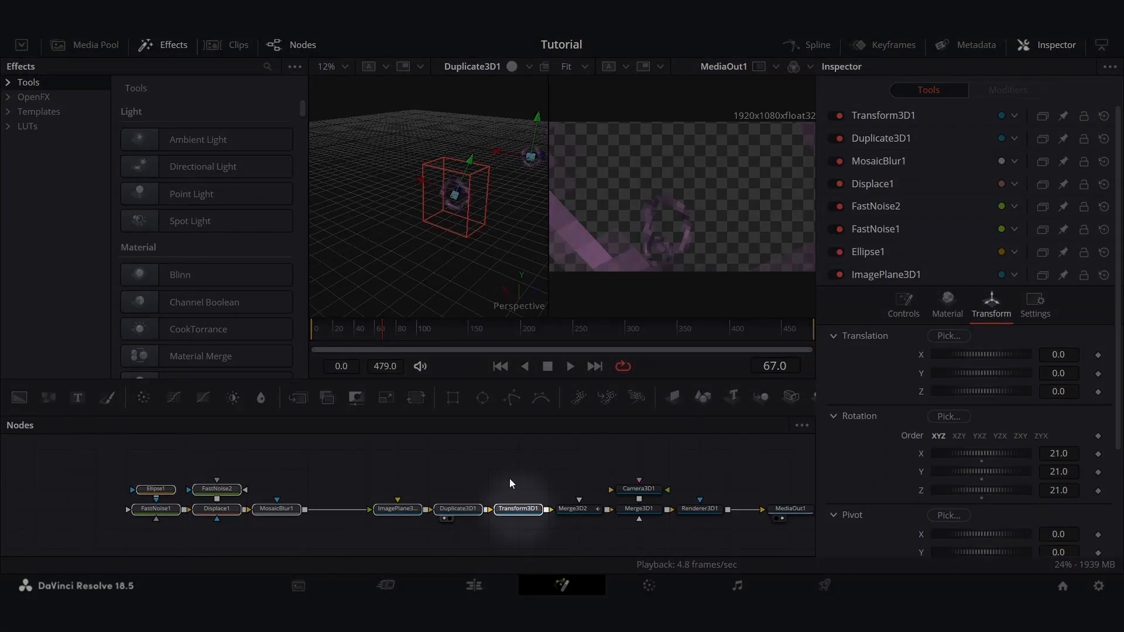
key(ctrl+c)
key(ctrl+v)
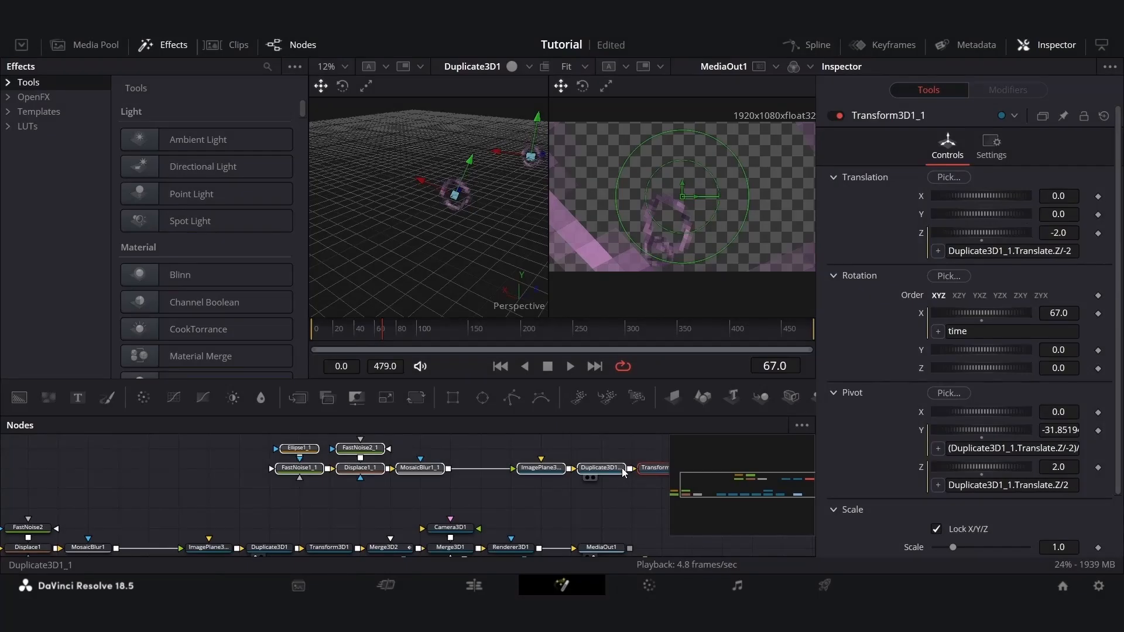
drag(622, 469, 332, 469)
click(398, 491)
drag(457, 461, 525, 476)
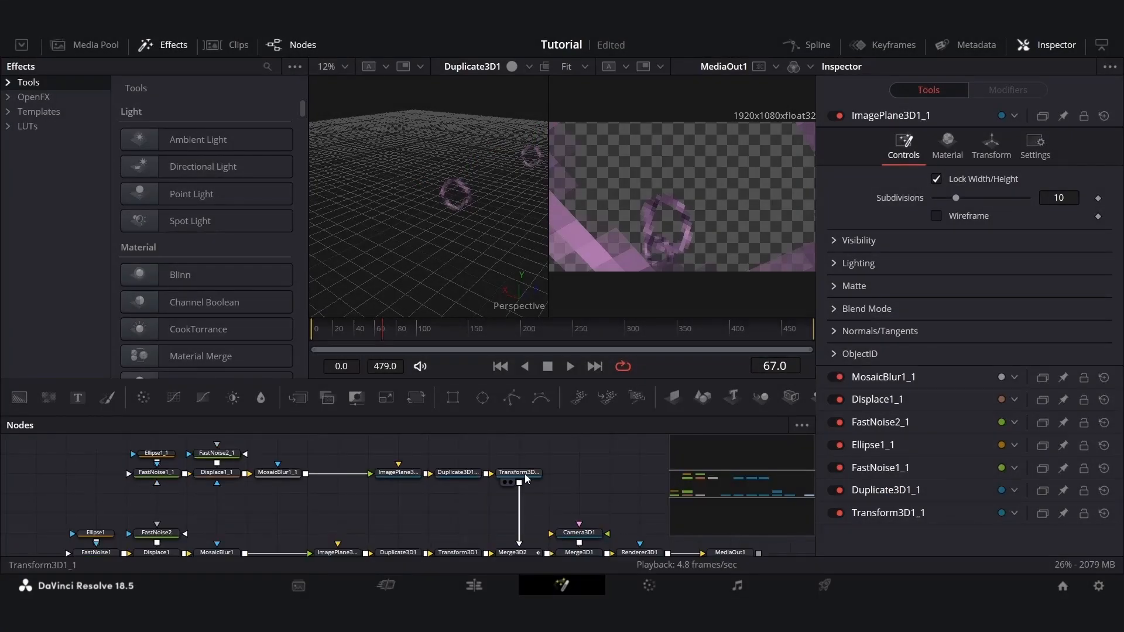
Change the X rotation expression of Transform3D1_1 to time+4 to offset the second set of rings
click(521, 474)
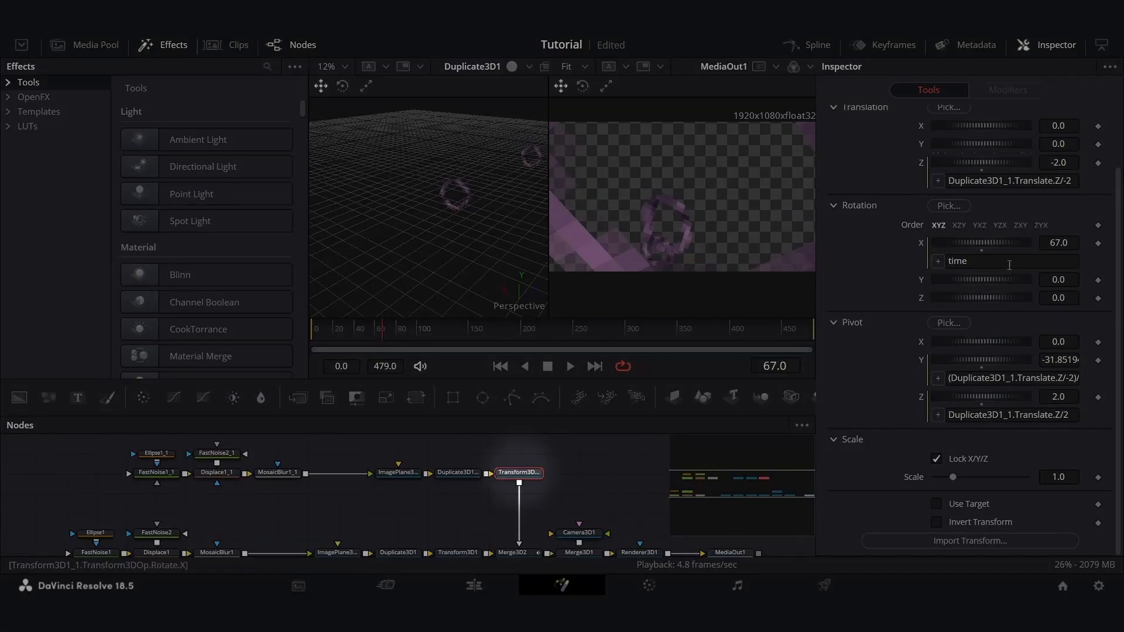
click(1012, 262)
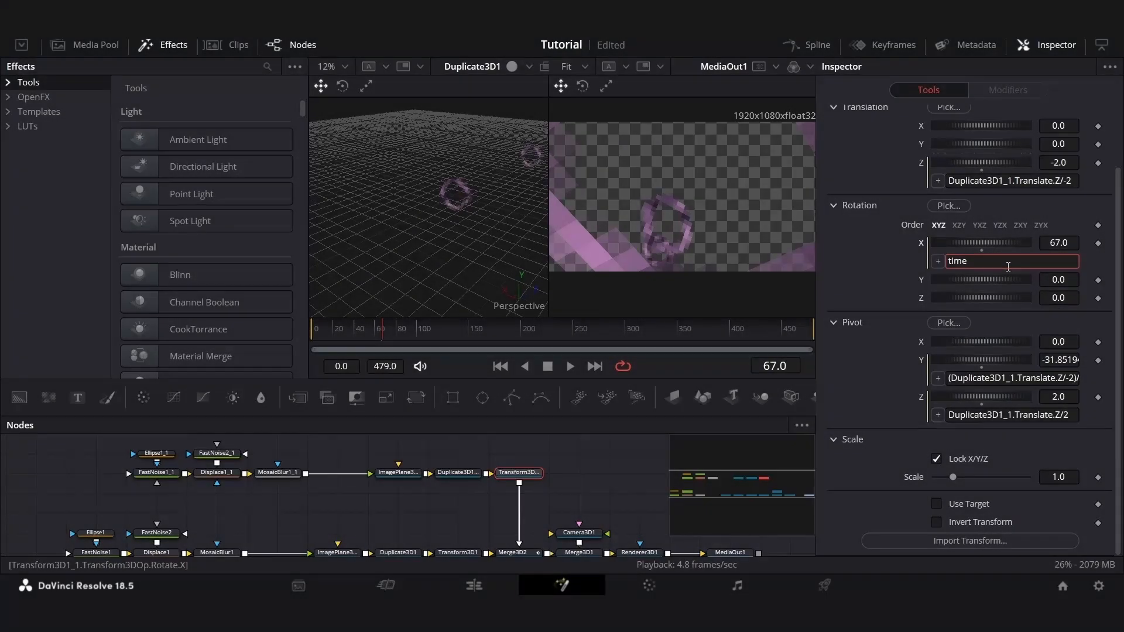
text(+4)
key(Tab)
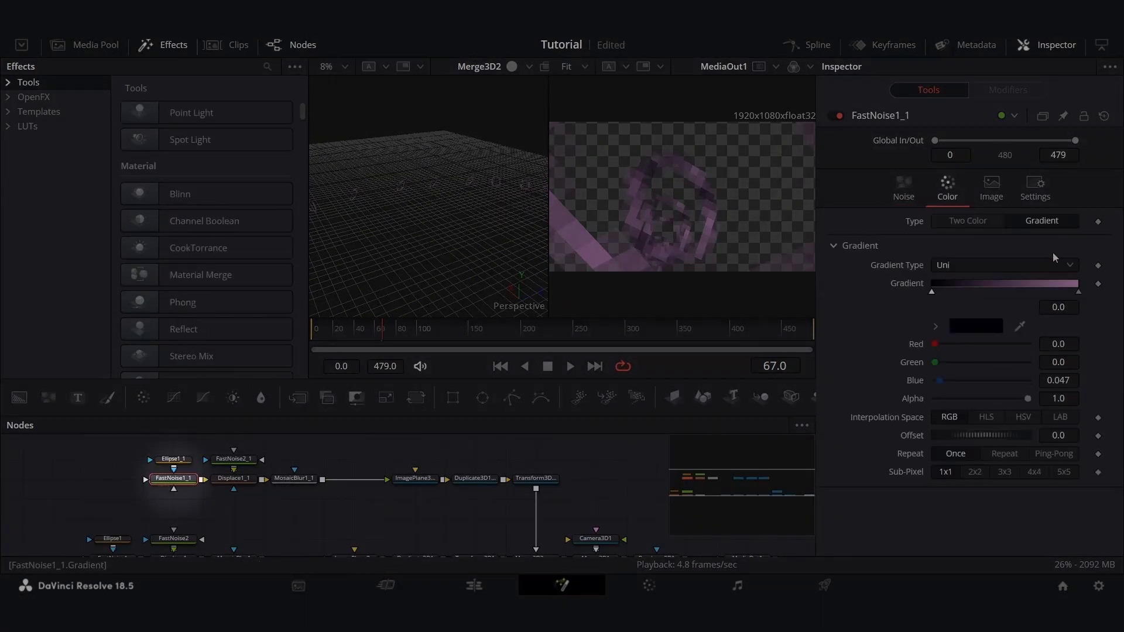
Recolour FastNoise1_1's gradient end stop teal, set Alpha to 0 on the dark stops of FastNoise1_1 and FastNoise1, and preview
click(1079, 292)
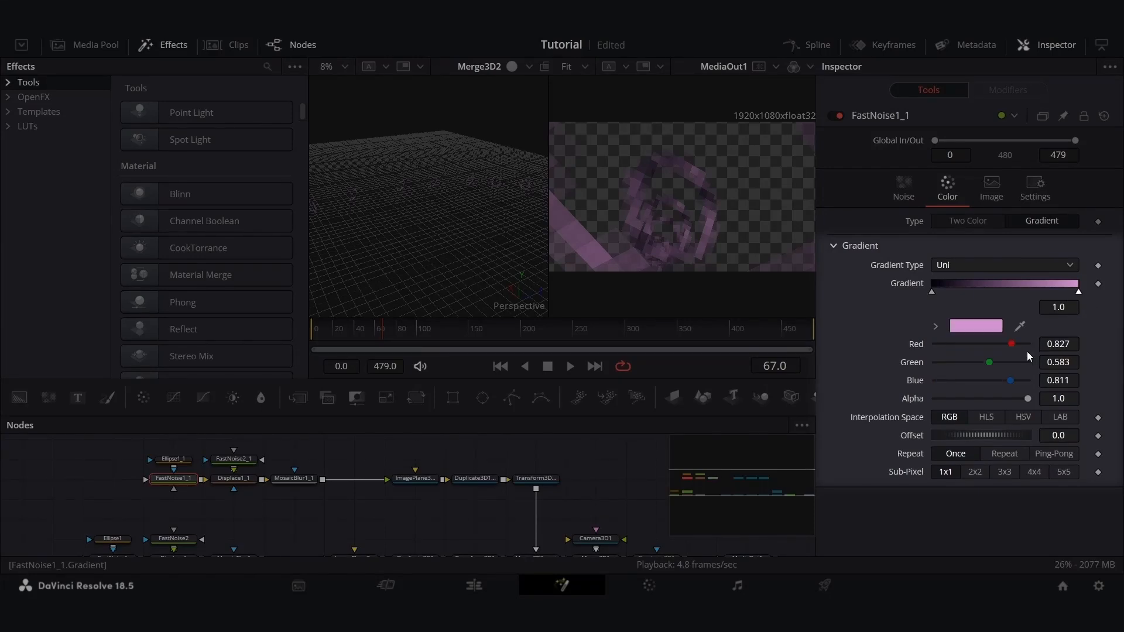
drag(1014, 345, 1003, 379)
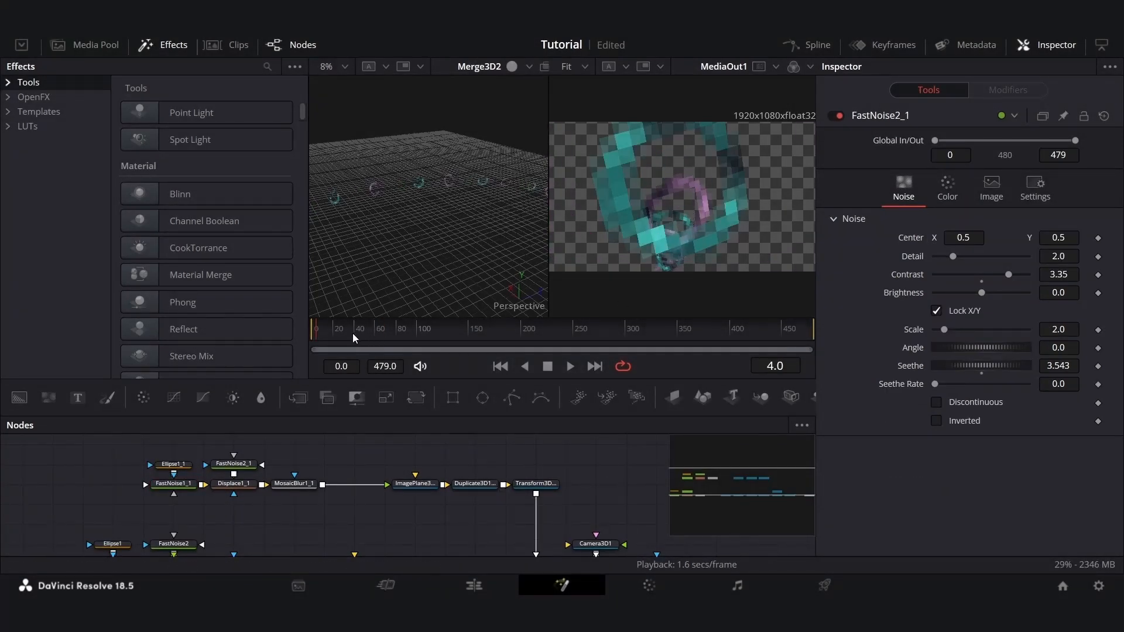
click(329, 328)
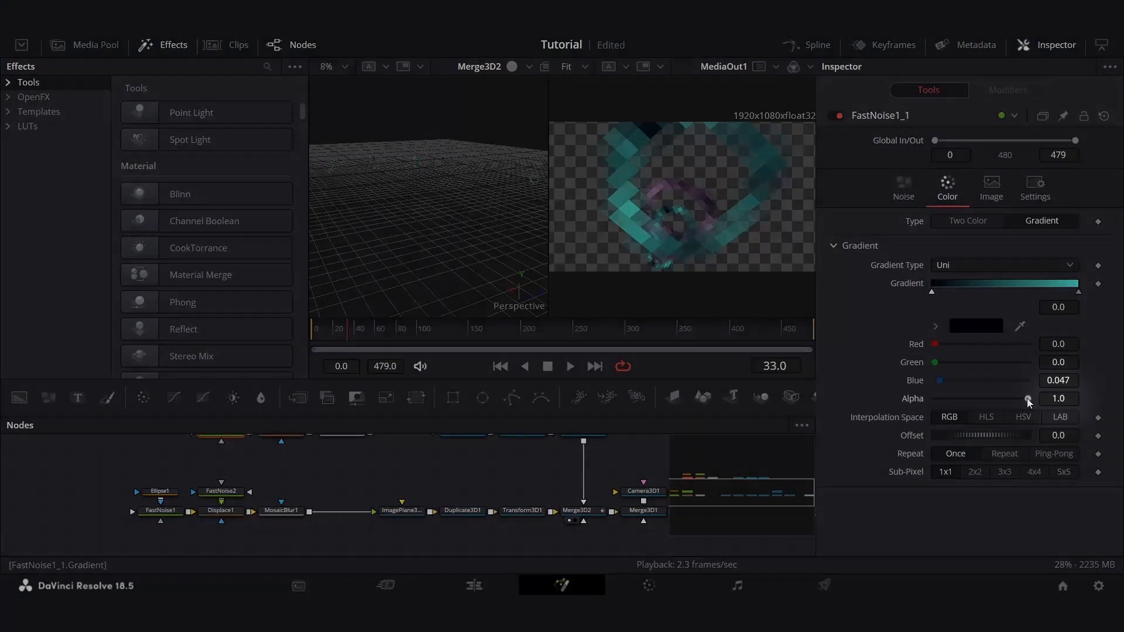
drag(1027, 398, 837, 392)
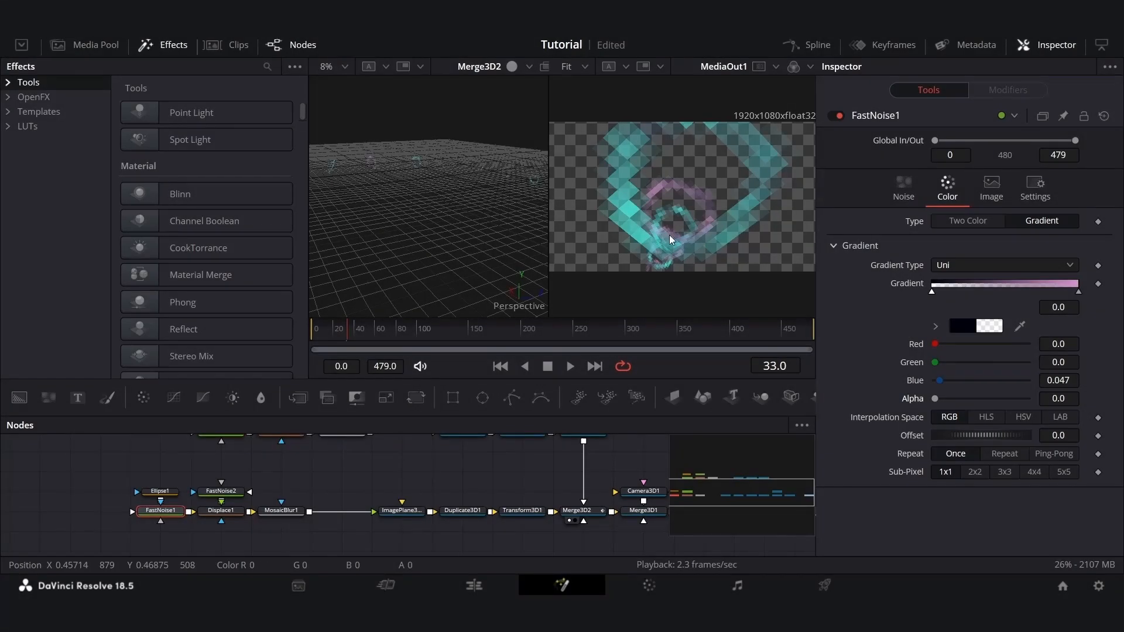
key(space)
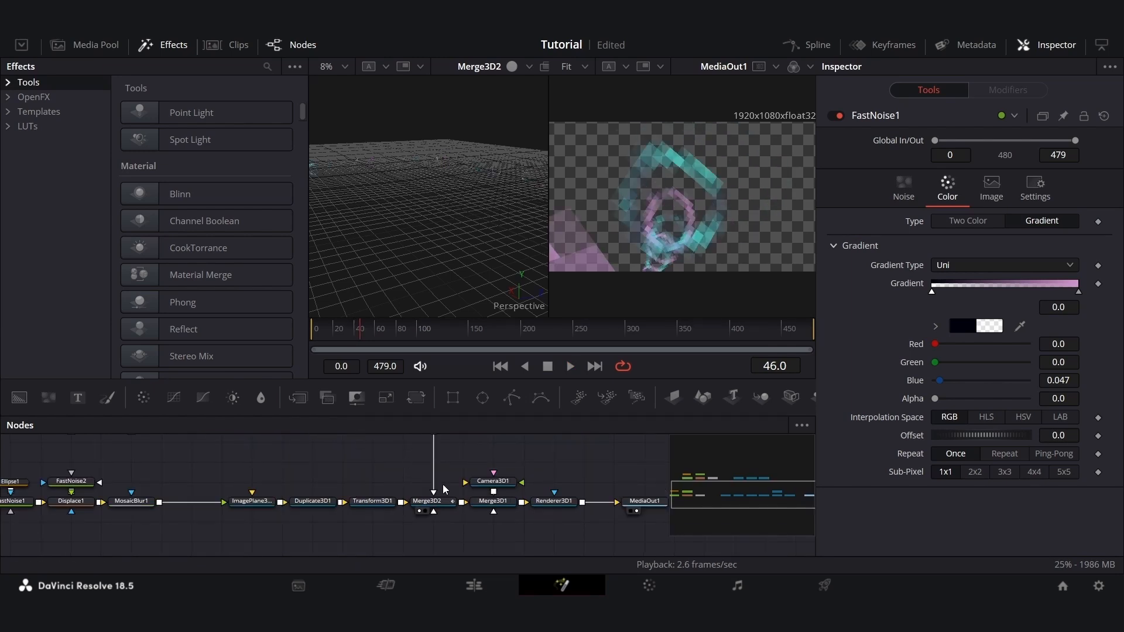
Add a Shape3D node below the main chain, feed a new Fast Noise into it, and show it in the first viewer
drag(369, 473, 414, 506)
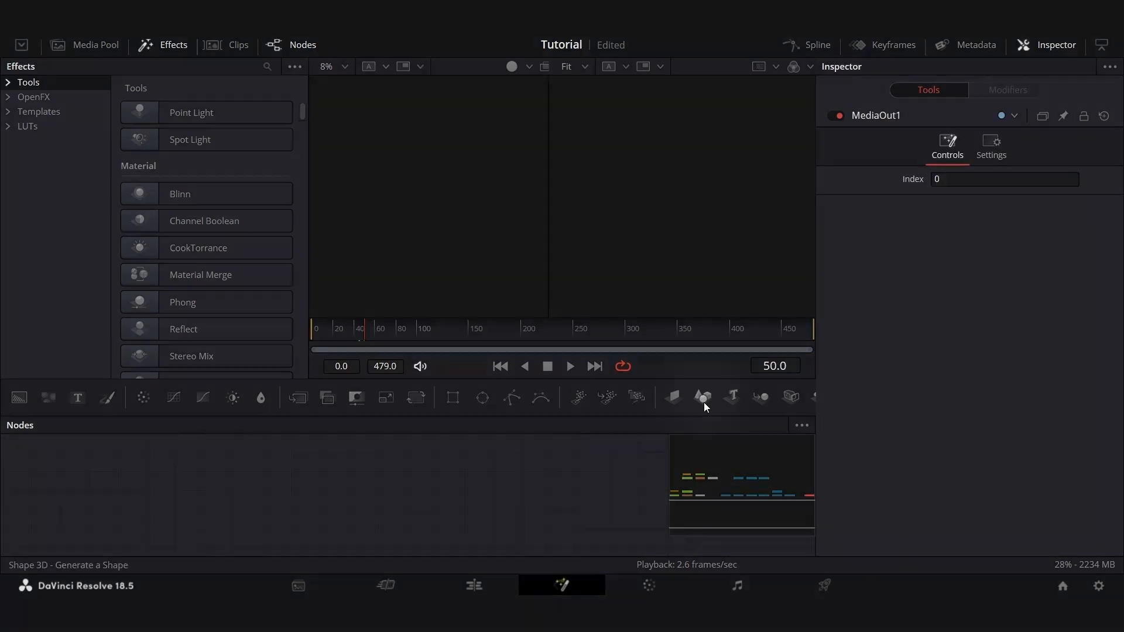
drag(703, 399, 389, 512)
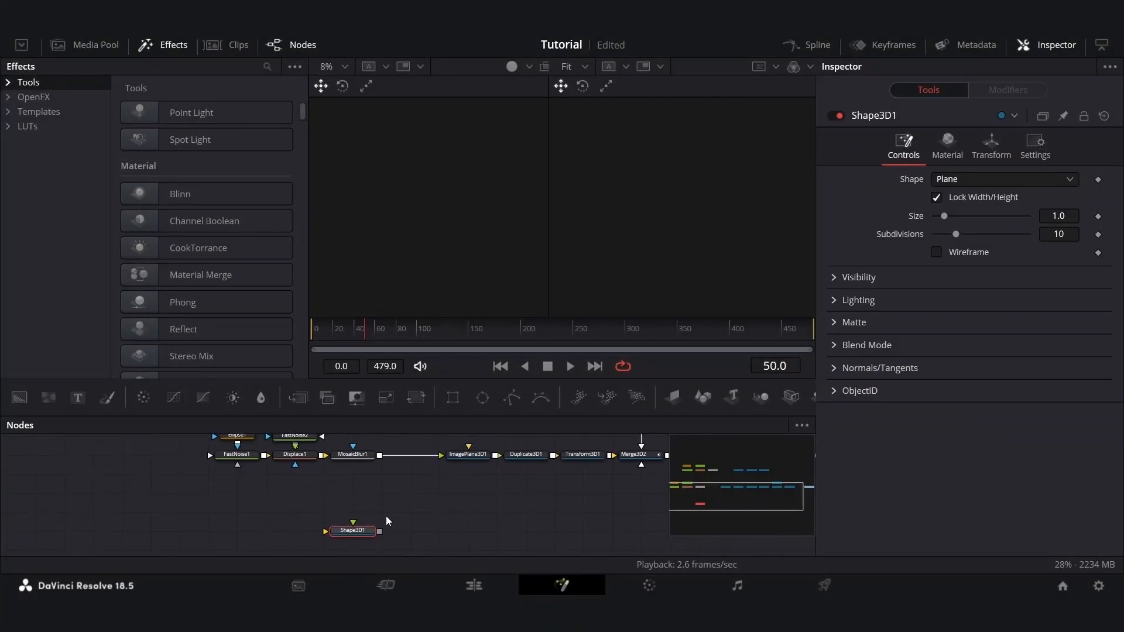
drag(432, 475, 452, 459)
drag(48, 398, 371, 519)
click(377, 515)
key(1)
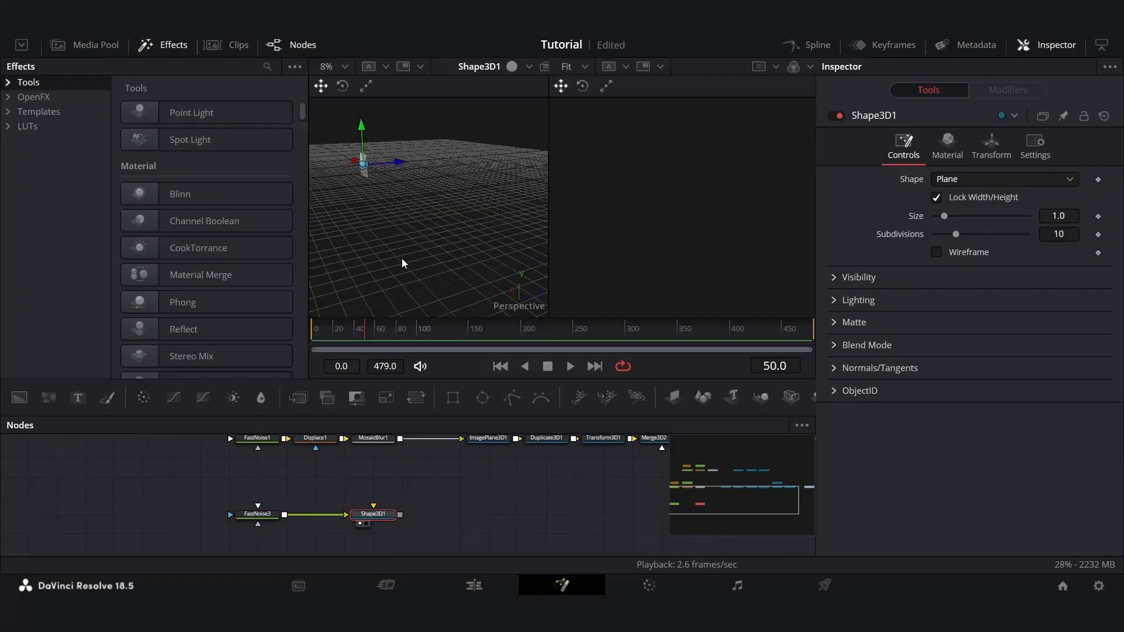
drag(401, 234, 467, 253)
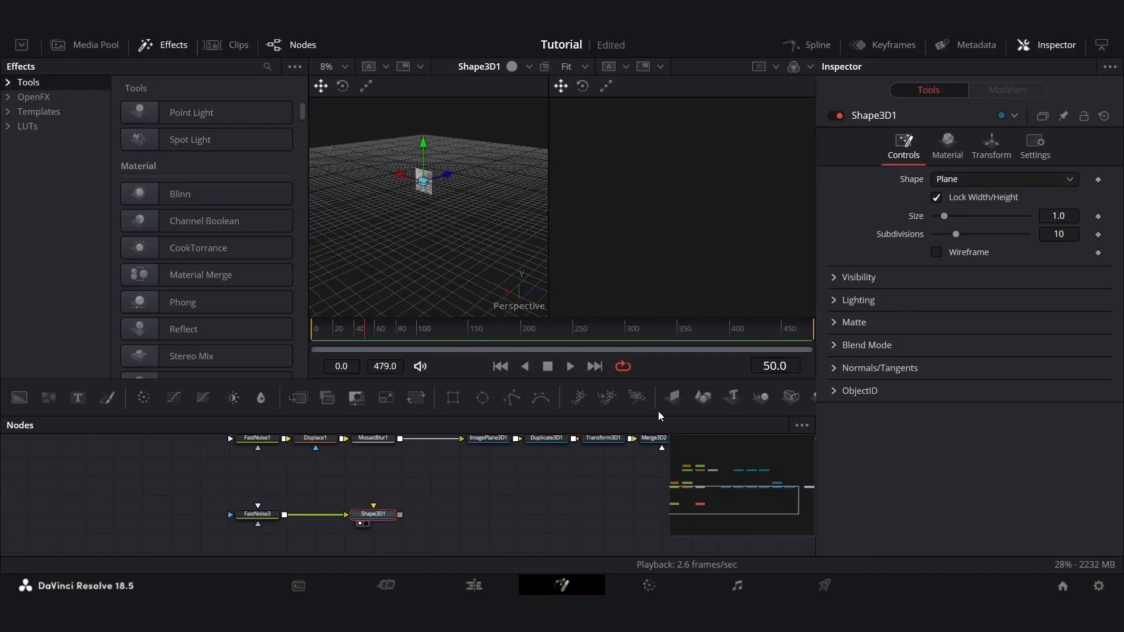
Change the Shape3D1 shape from a plane to a Cylinder
click(955, 179)
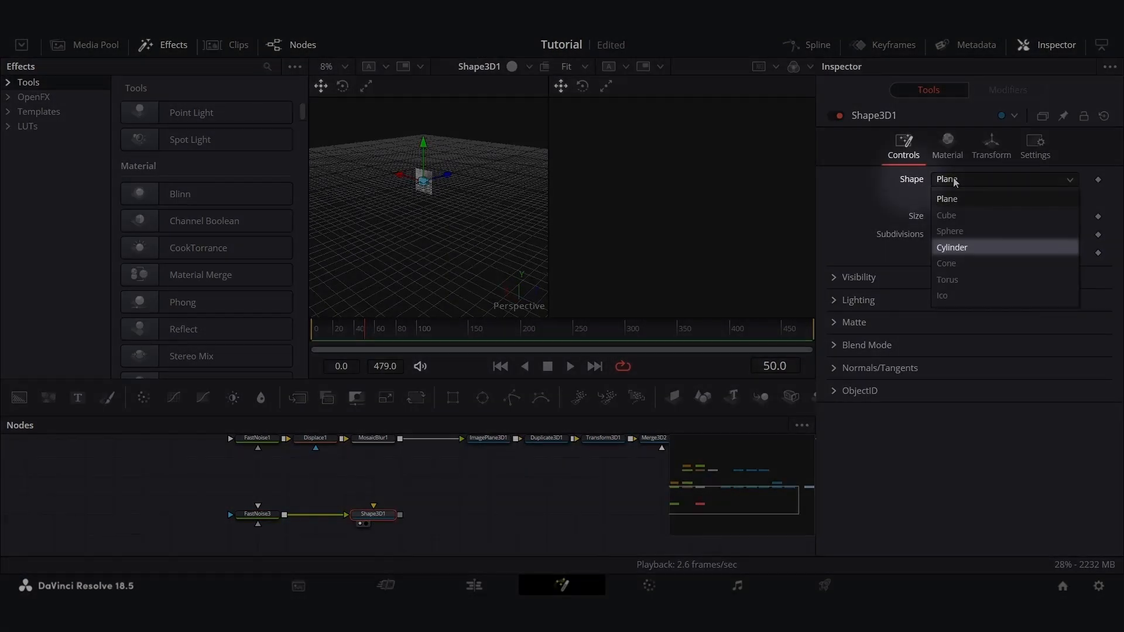
click(958, 246)
drag(448, 233, 431, 306)
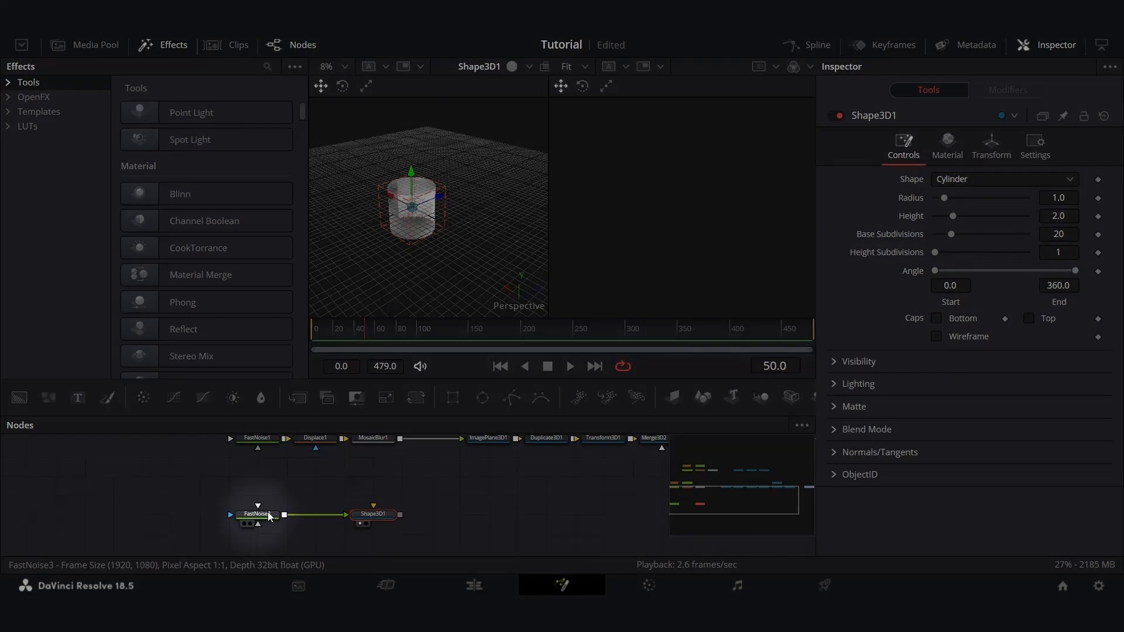
Switch the colour type of FastNoise3 to Gradient
click(268, 513)
click(948, 187)
click(1063, 221)
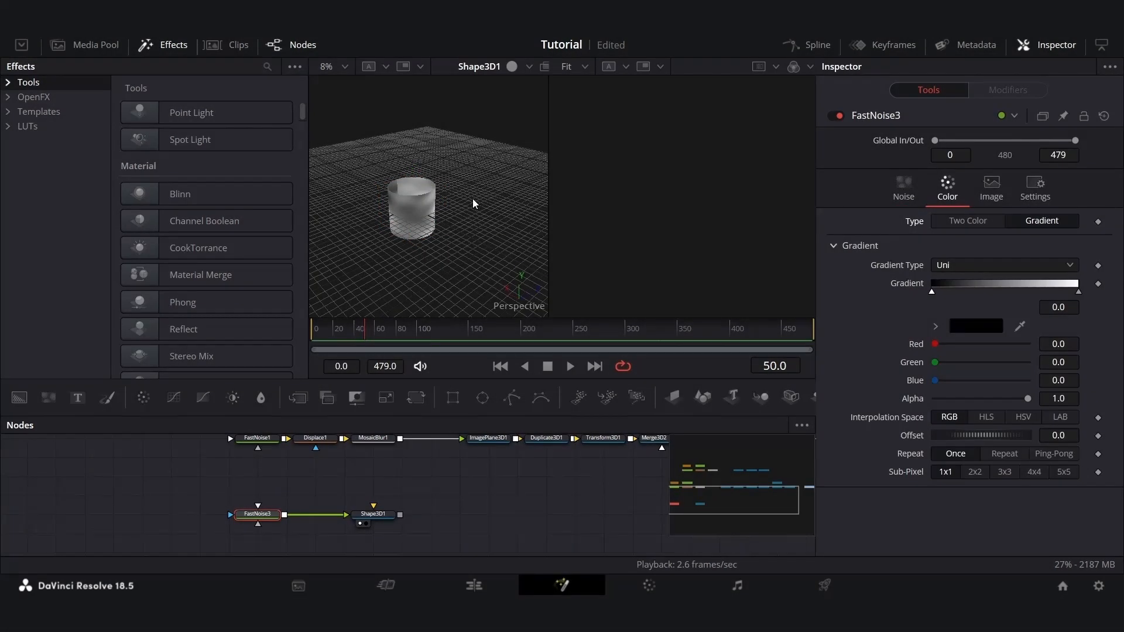
drag(472, 198, 458, 231)
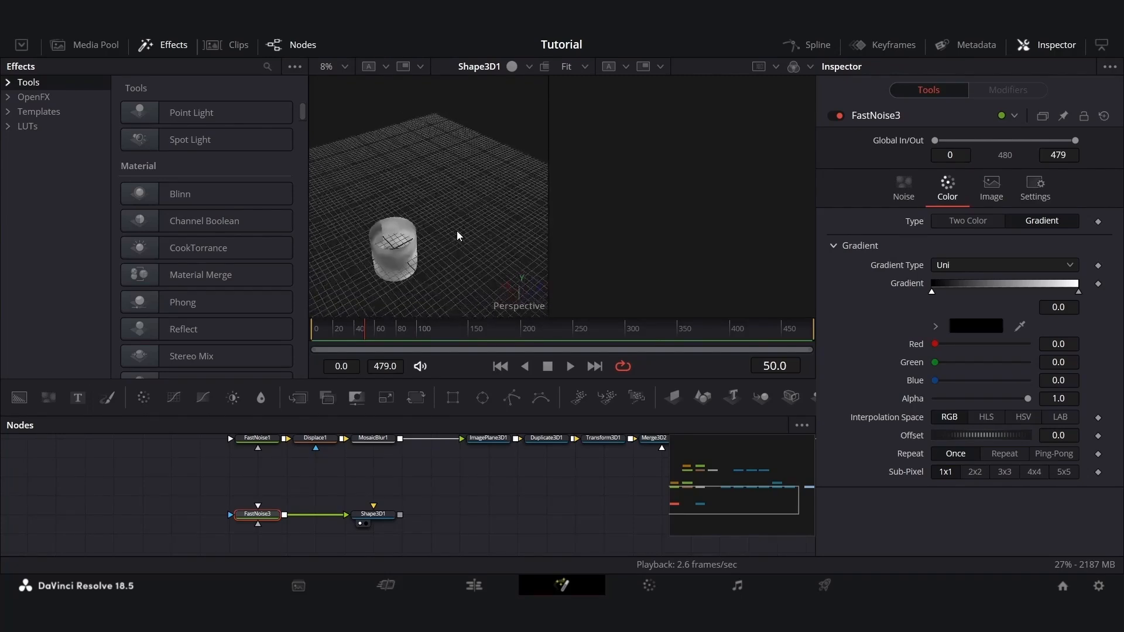
Set the height of the Shape3D1 cylinder to 10
click(373, 514)
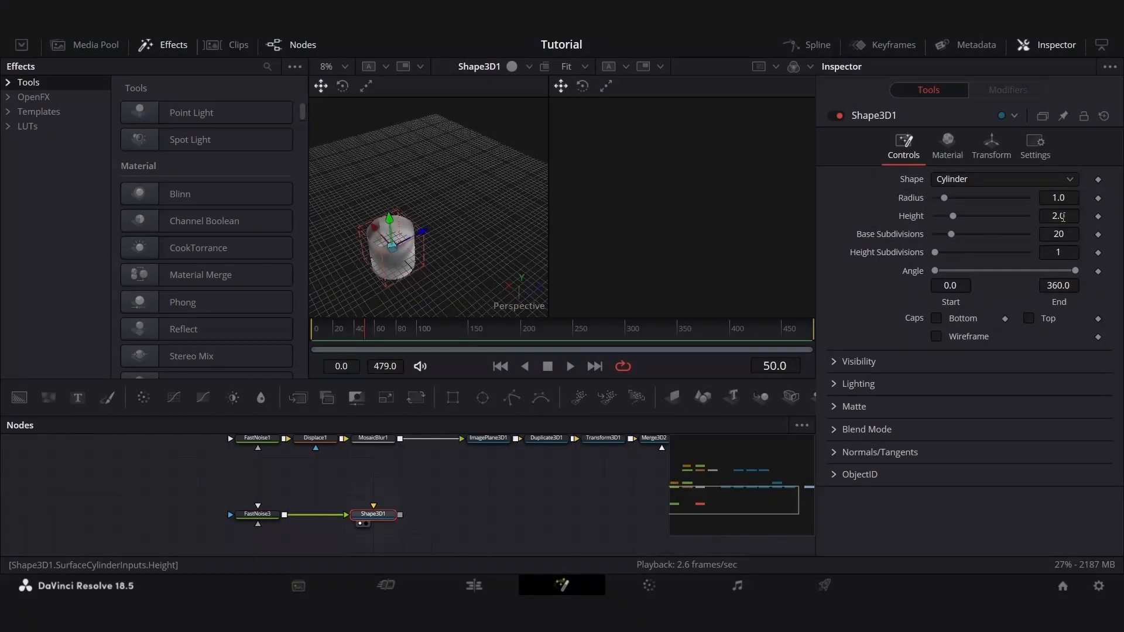
click(1067, 217)
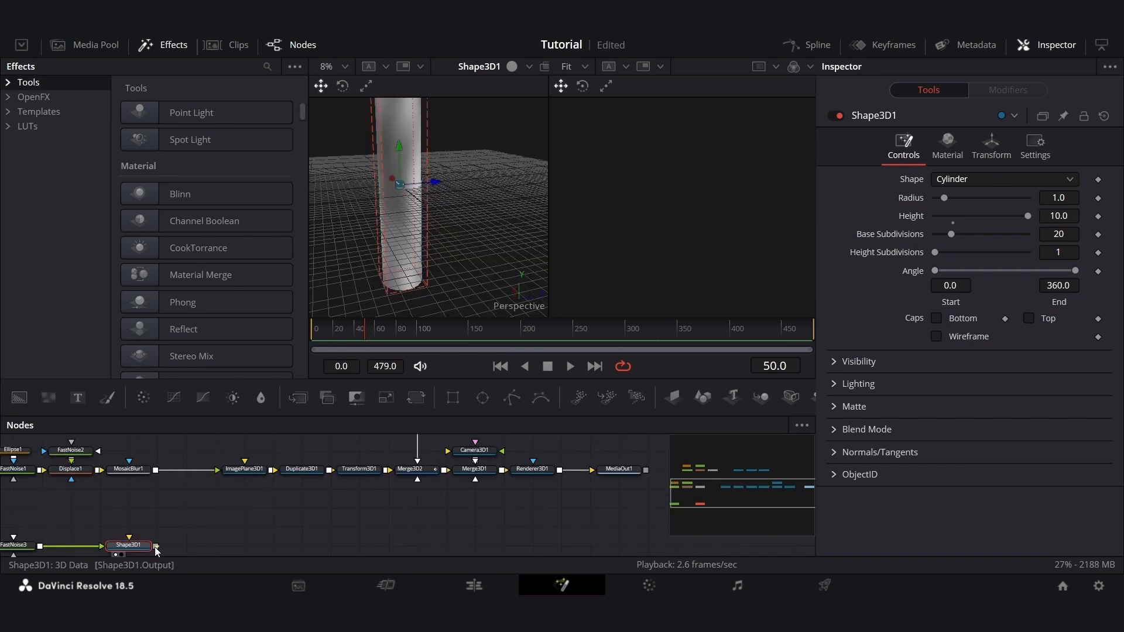
mouse_move(155, 546)
mouse_down()
mouse_move(417, 474)
mouse_move(434, 503)
mouse_move(416, 469)
mouse_move(170, 548)
mouse_up()
Show Merge3D2 in the first viewer and examine the full circle formed by the duplicated rings
drag(293, 484, 366, 507)
key(ctrl+v)
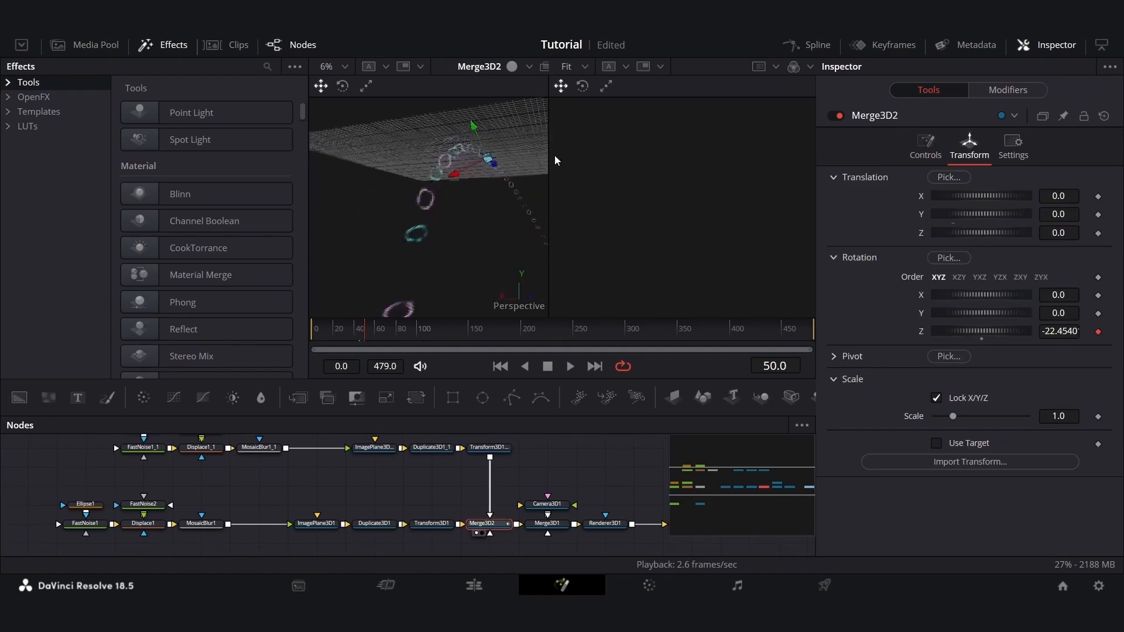
drag(554, 155, 446, 207)
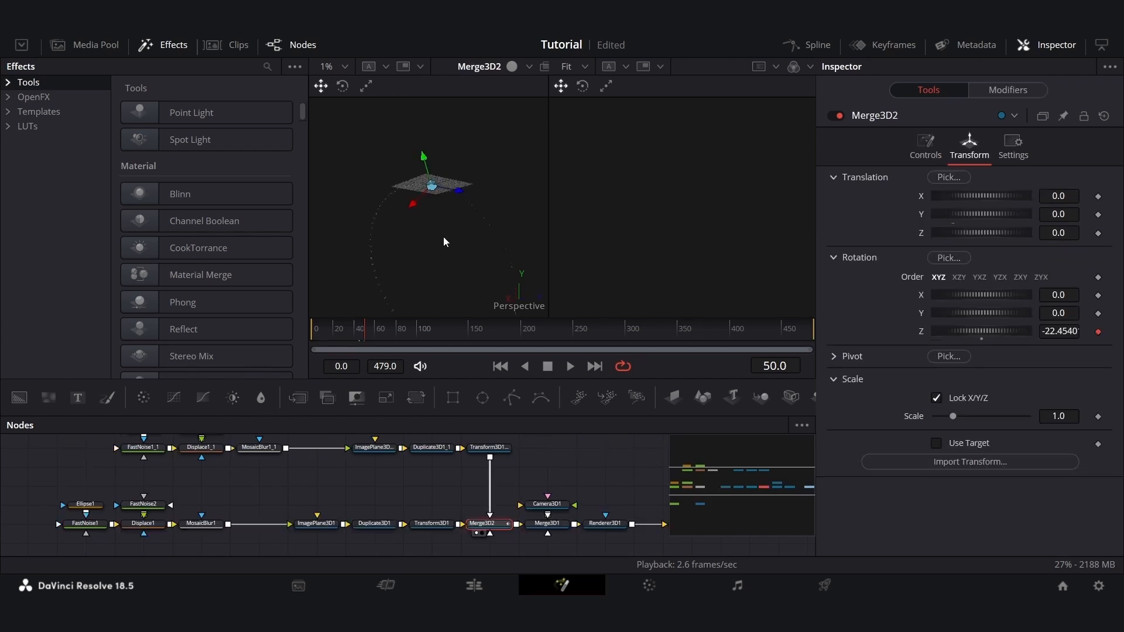
drag(444, 236, 332, 308)
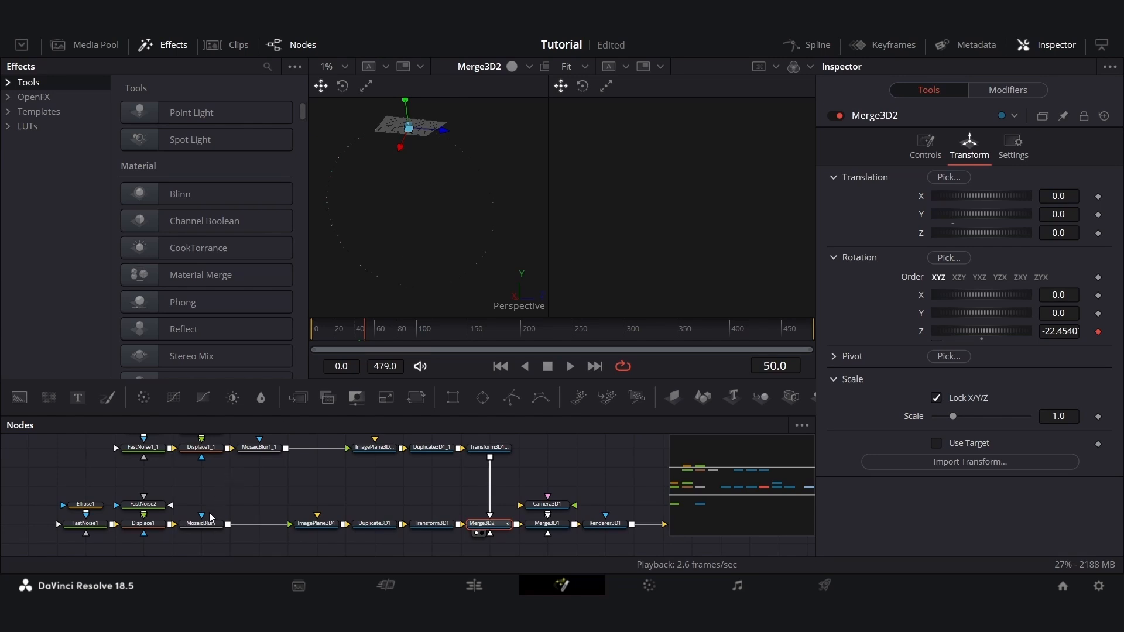
scroll(244, 518, down, 3)
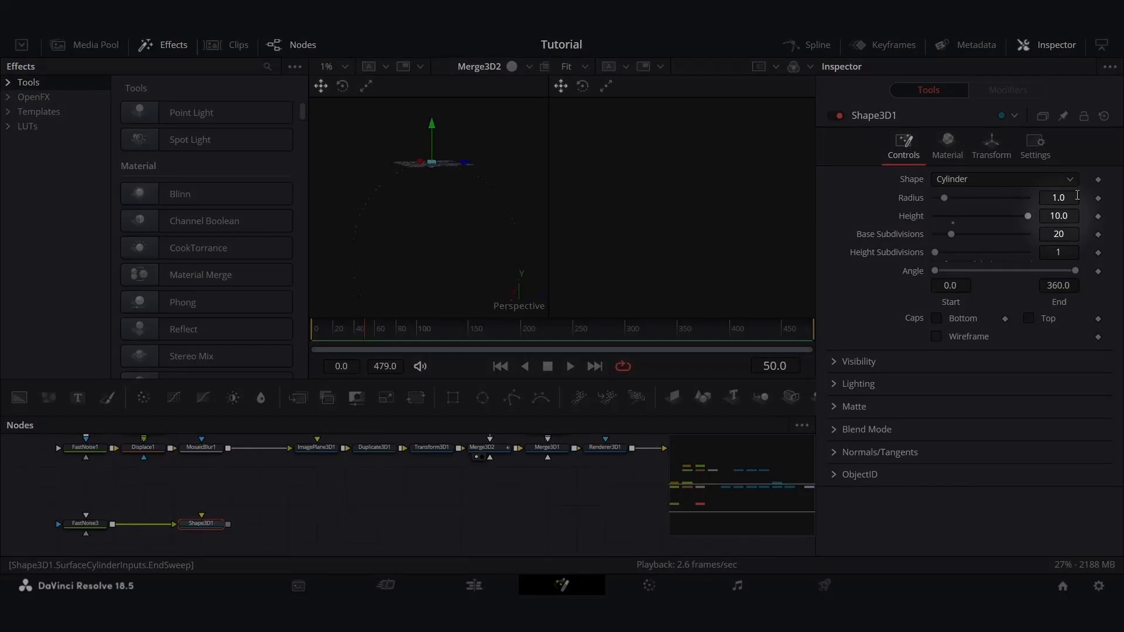
Drive the Shape3D1 cylinder height with the expression Duplicate3D1.Translate.Z*Duplicate3D1.LastCopy, view the result and save the project
double_click(1059, 215)
text(=)
key(Tab)
click(1057, 233)
text(Duplicate3D1.Translate.Z)
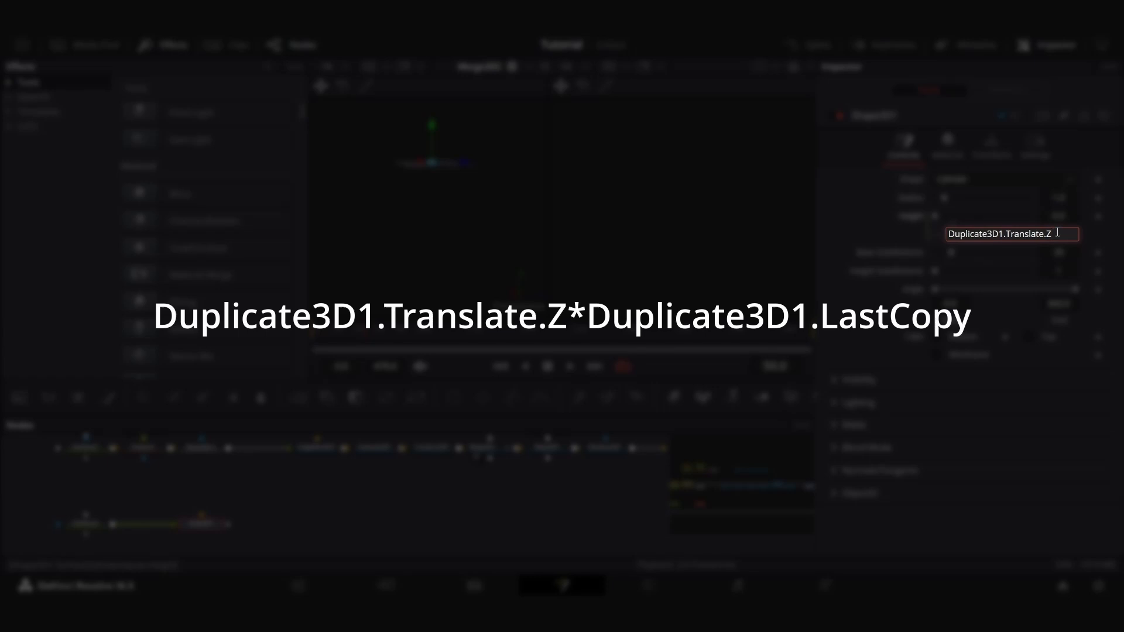
text(*Duplicate)
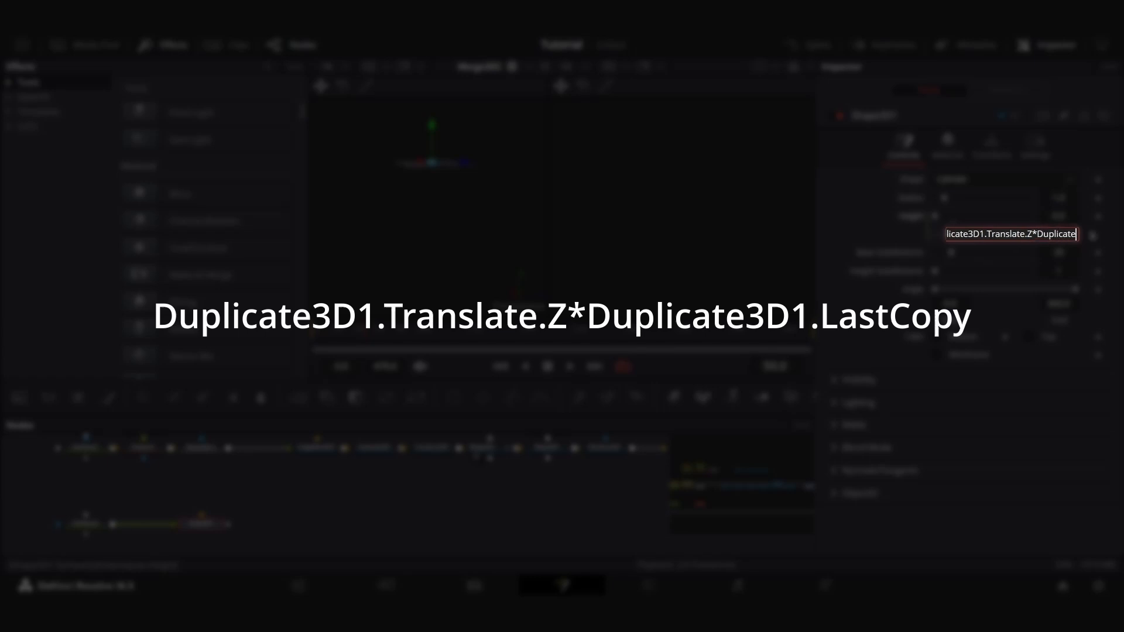
text(3D1.LastCopy)
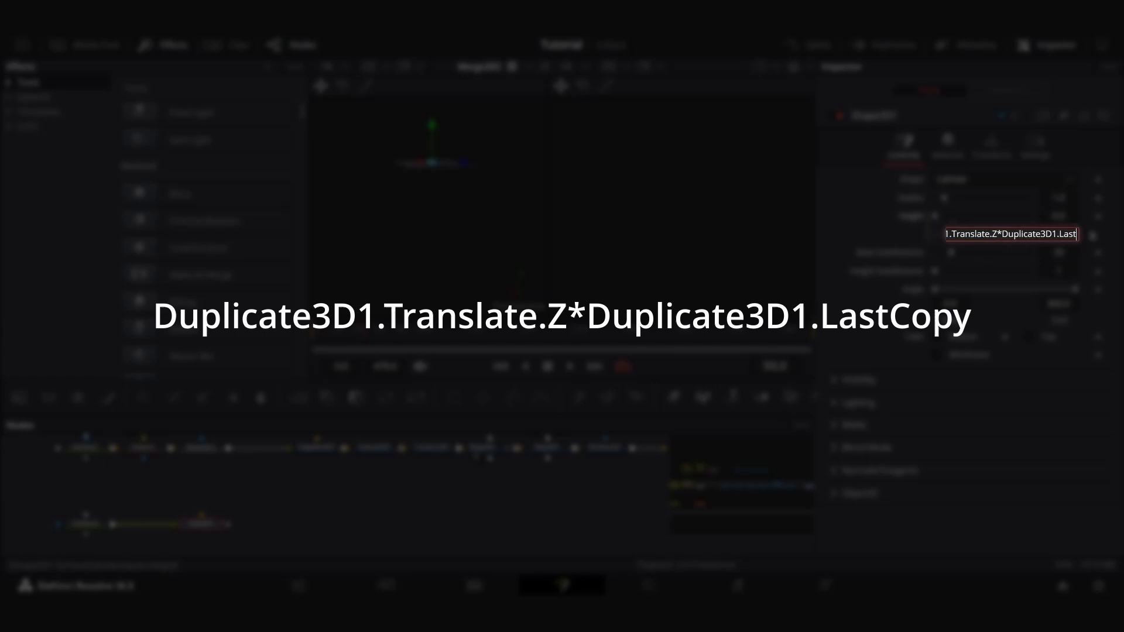
key(Return)
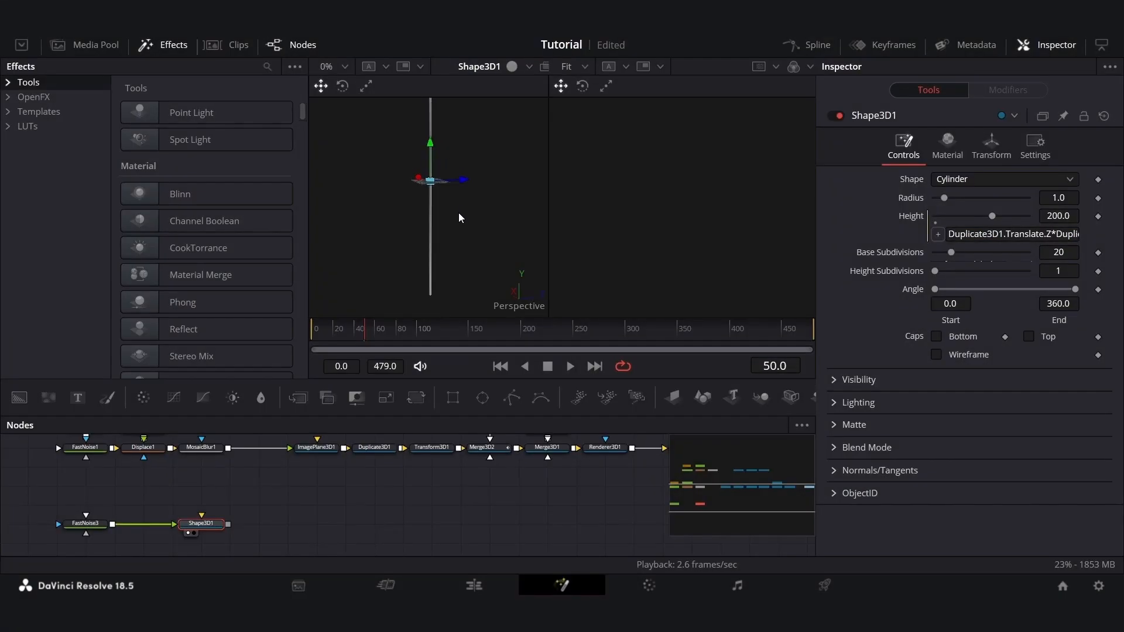
drag(461, 204, 440, 236)
key(ctrl+s)
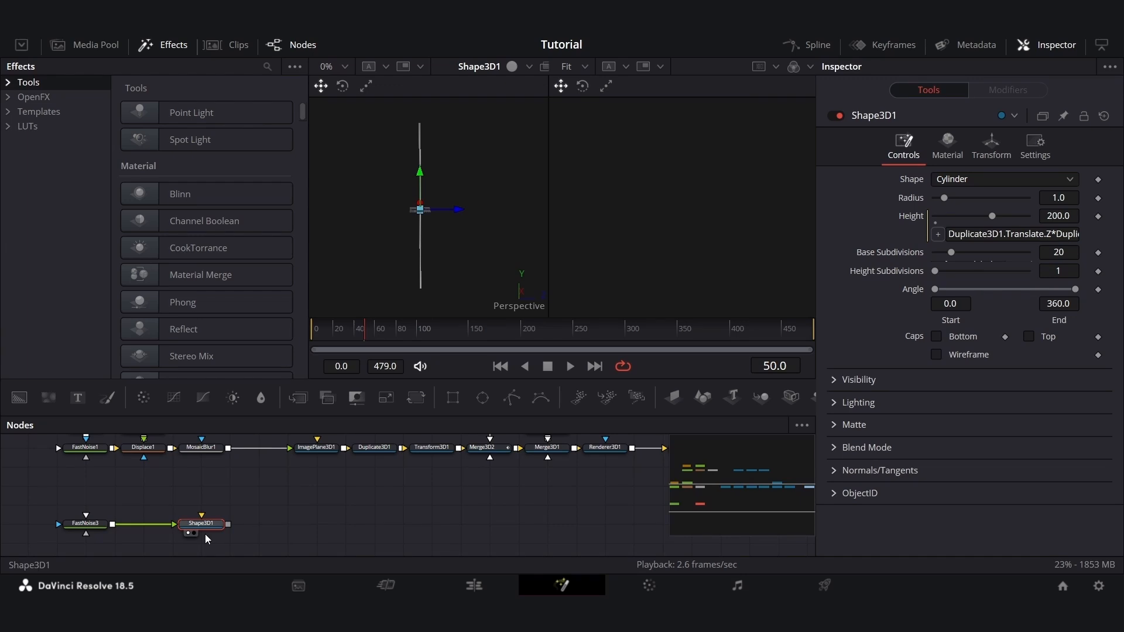
Add a Bender 3D node after Shape3D1 and show it in the first viewer
key(shift+space)
text(mosa)
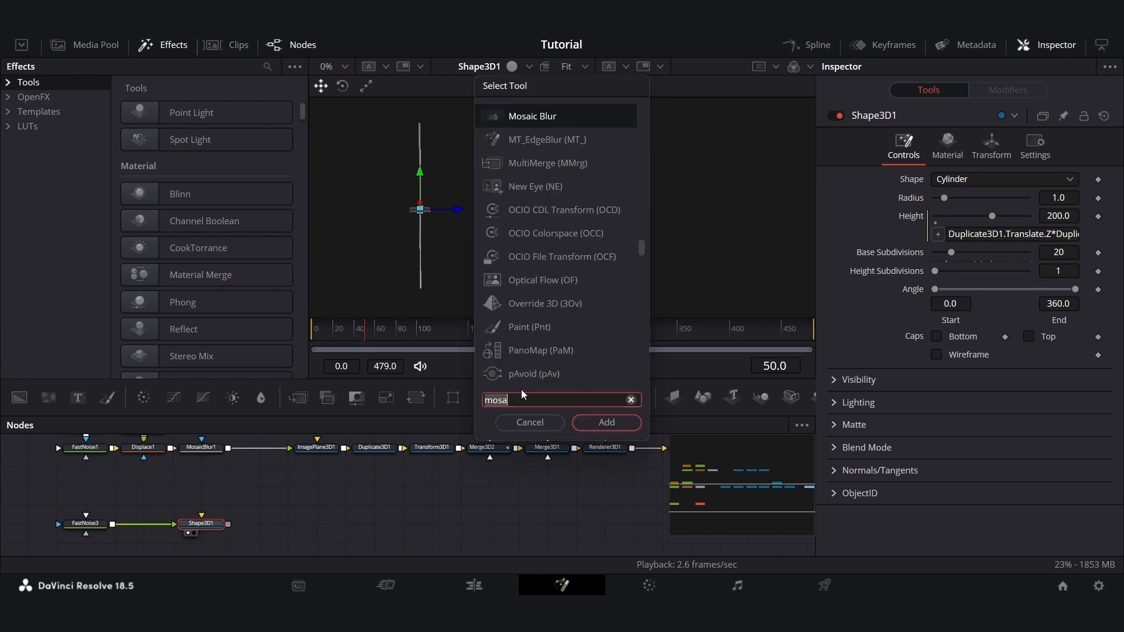
key(BackSpace)
key(BackSpace)
key(BackSpace)
key(BackSpace)
text(bend)
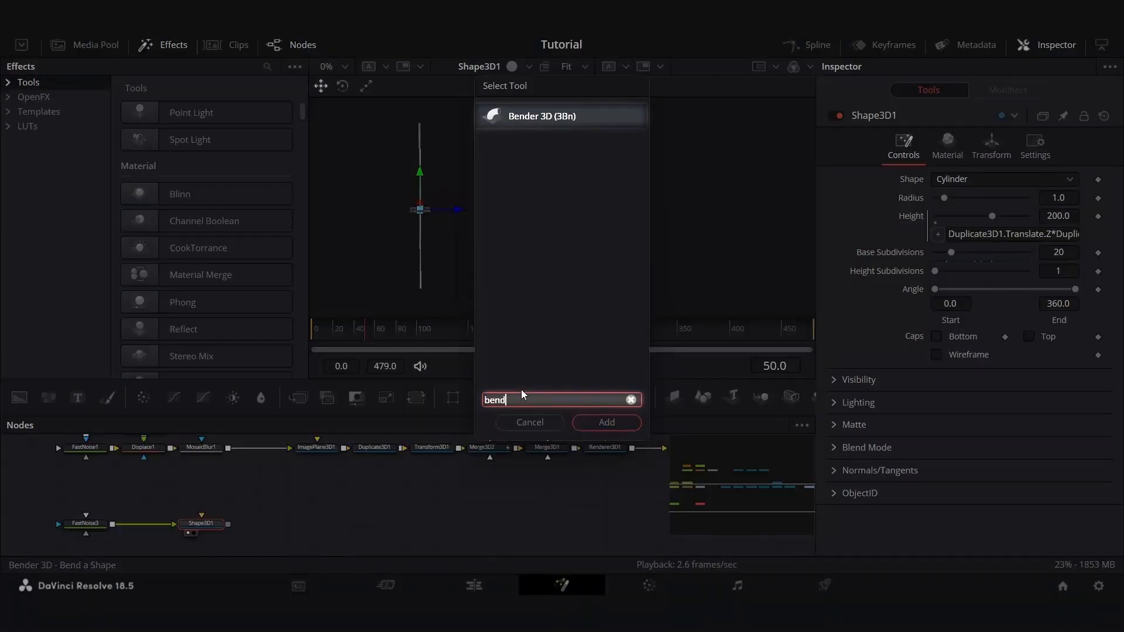
key(Return)
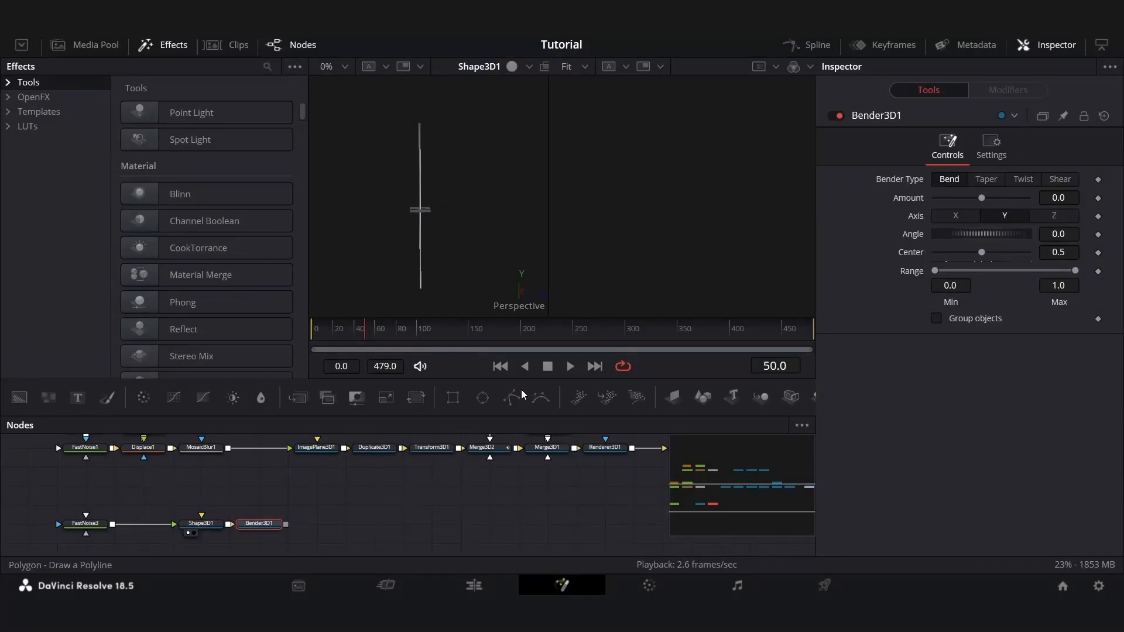
key(1)
Set the Bender3D1 bend amount to 1.0 and inspect the bent shape in the viewer
drag(982, 200, 1064, 205)
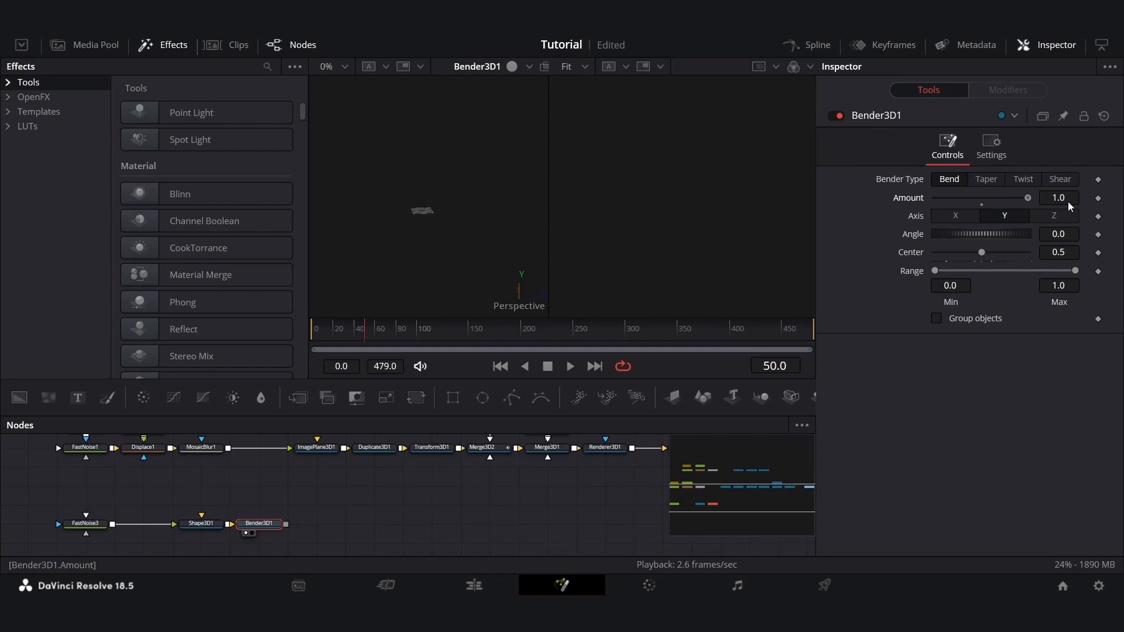
scroll(445, 236, up, 5)
drag(444, 236, 442, 239)
scroll(459, 266, down, 5)
scroll(444, 214, up, 5)
scroll(441, 271, down, 2)
Drive the height subdivisions of Shape3D1 with the expression Duplicate3D1.LastCopy
click(189, 529)
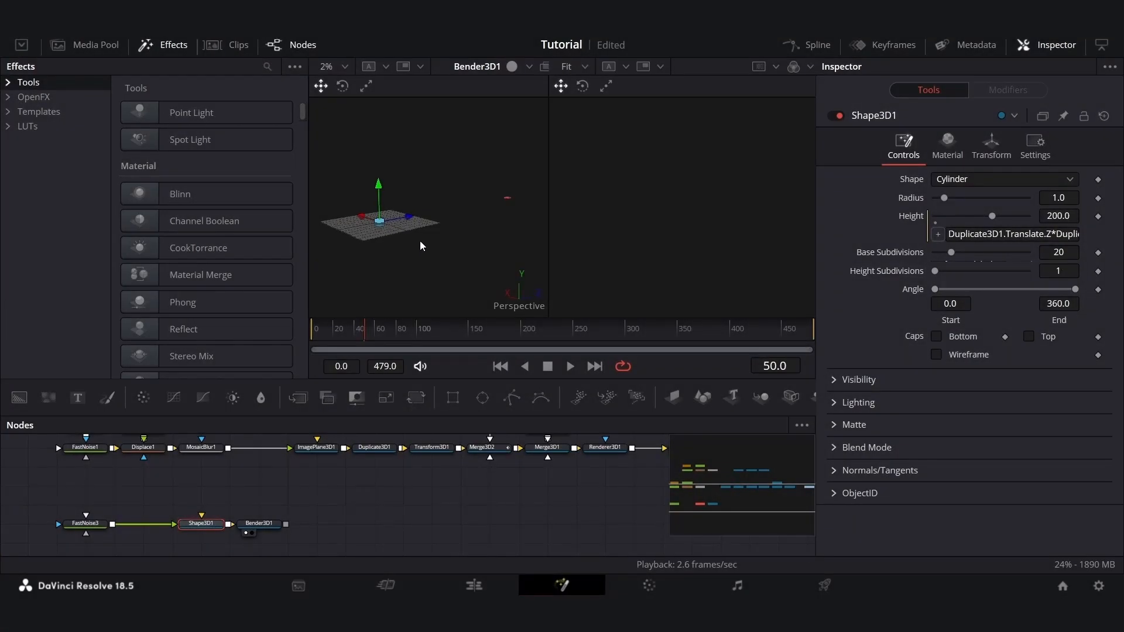
drag(420, 242, 391, 246)
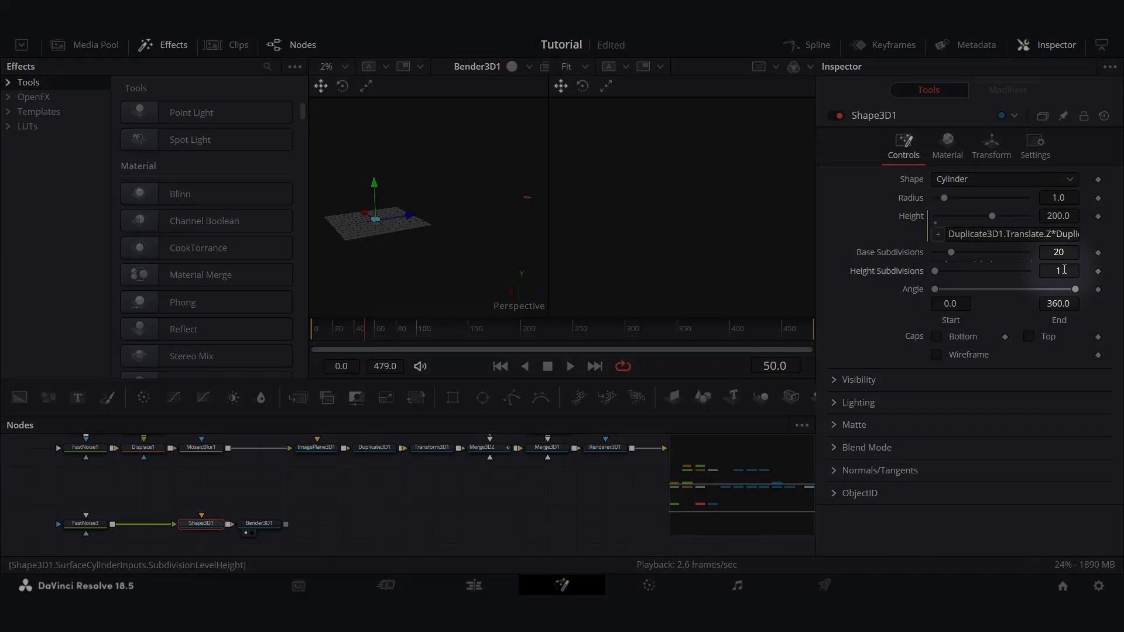
click(1070, 272)
text(=)
key(Return)
click(1040, 288)
text(Duplicate3D1)
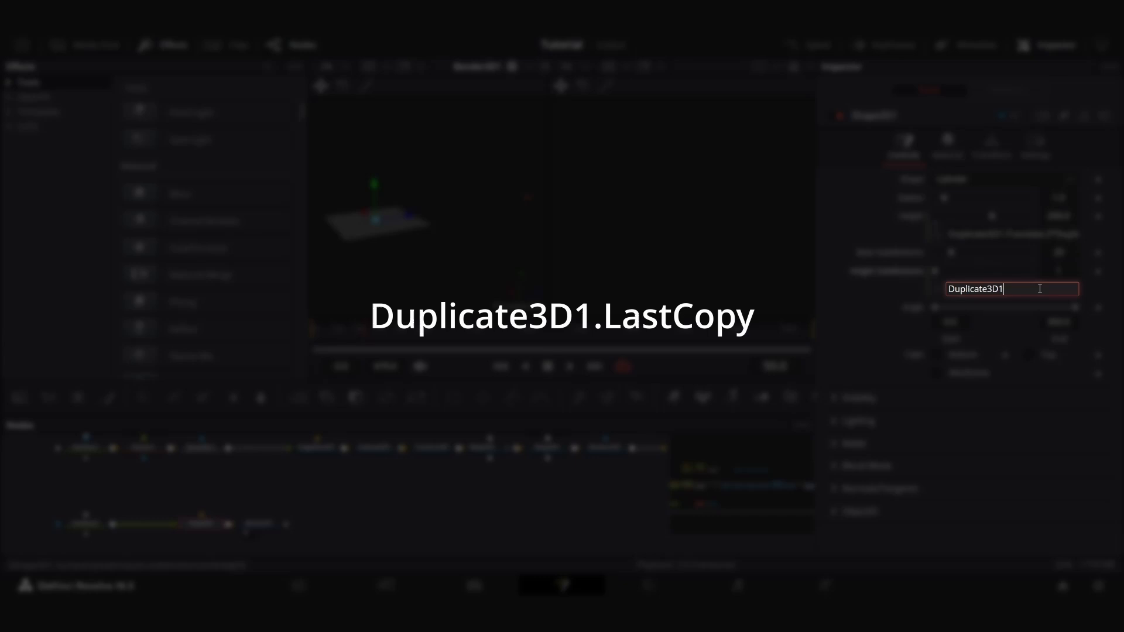
text(.LastCopy)
key(Return)
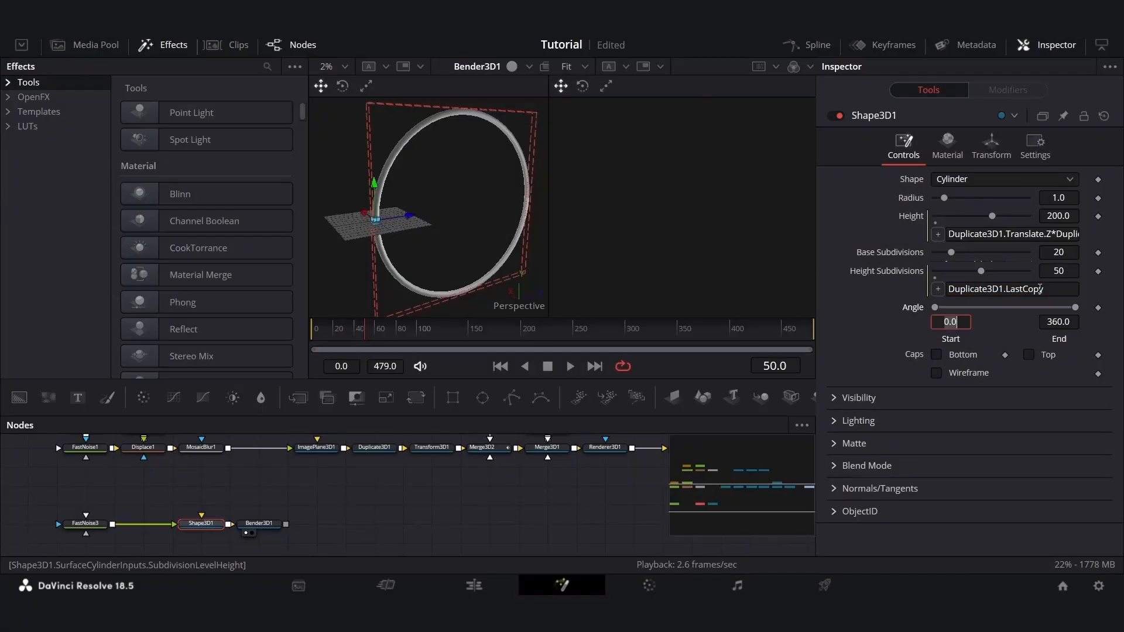
click(426, 520)
drag(478, 213, 479, 260)
Add a Transform 3D node after Bender3D1 and set its X rotation to 90
click(264, 529)
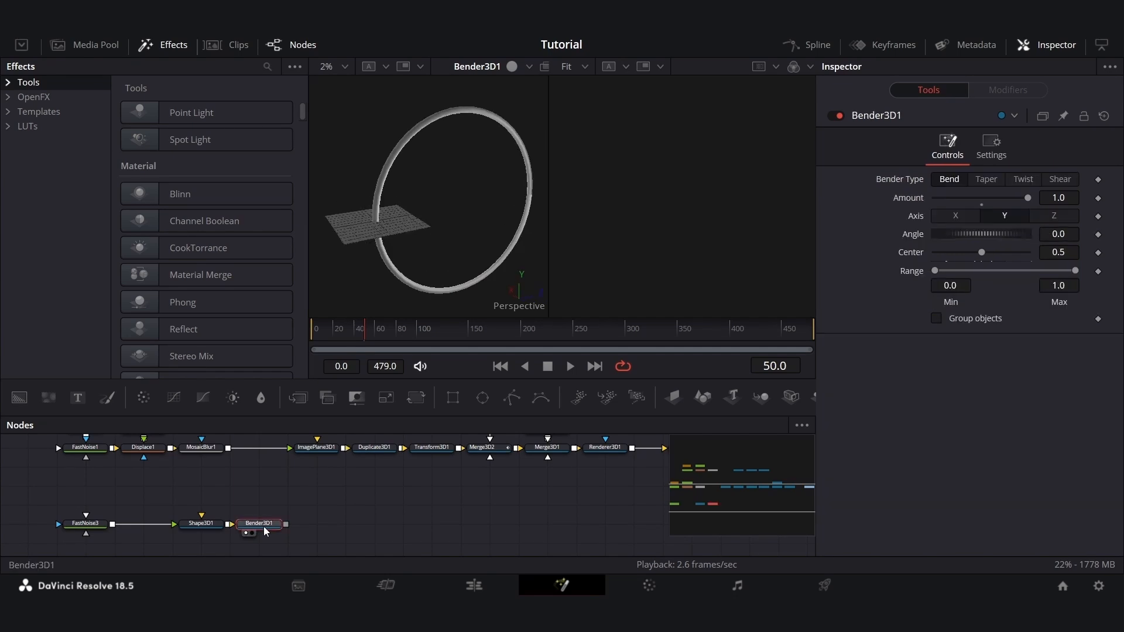
key(shift+space)
text(bend)
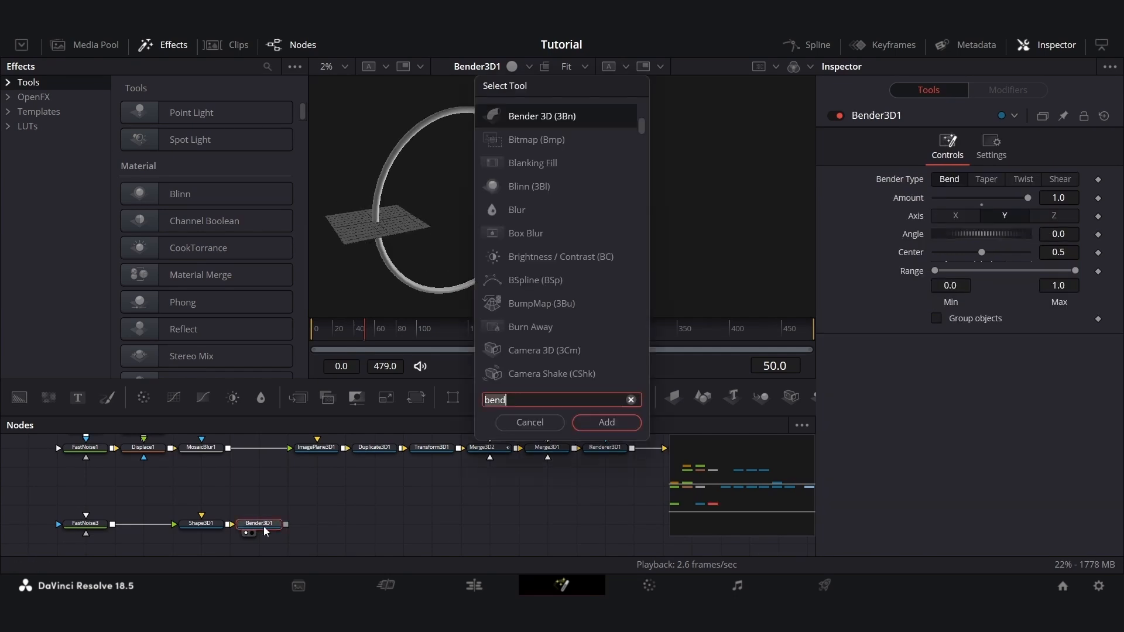
text(3xf)
key(Return)
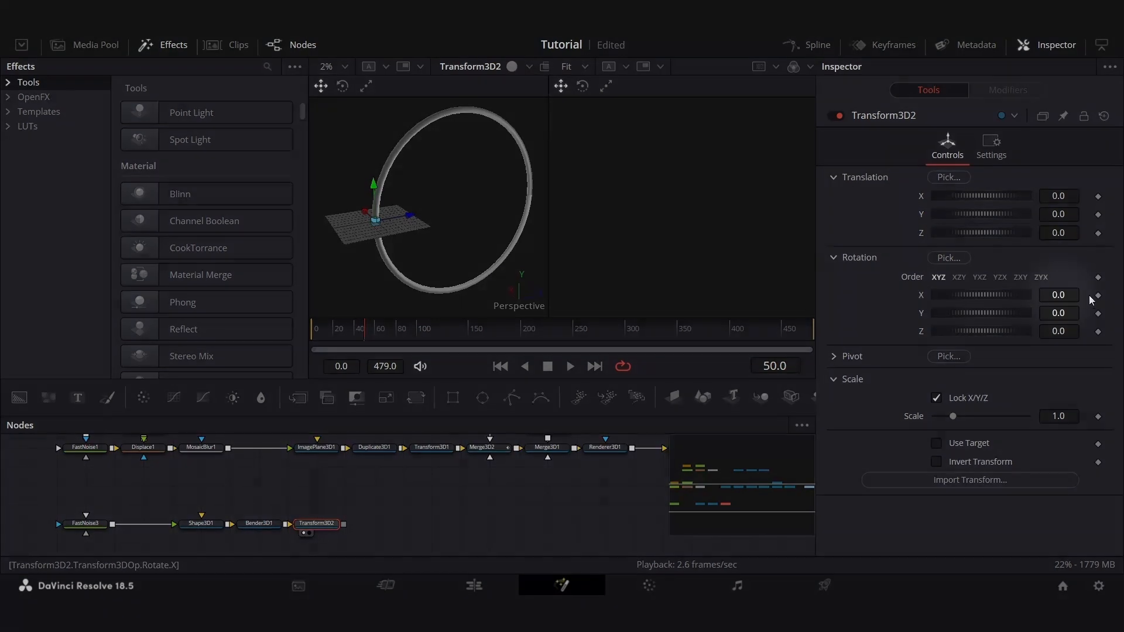
click(1061, 295)
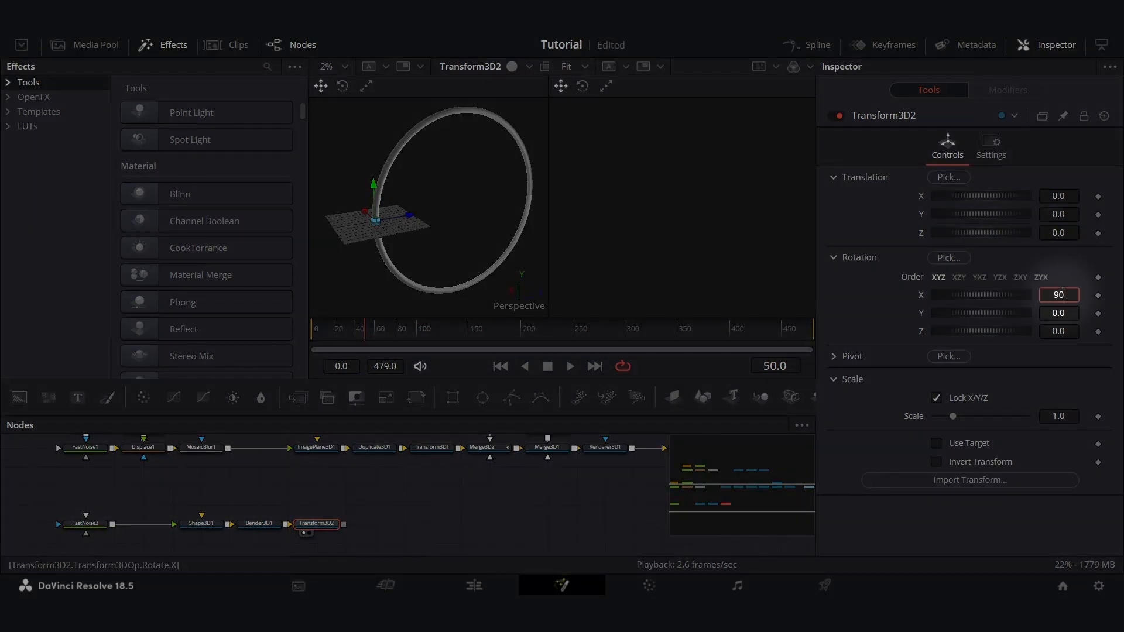
key(Tab)
Add a second Transform 3D node after Transform3D2
click(318, 526)
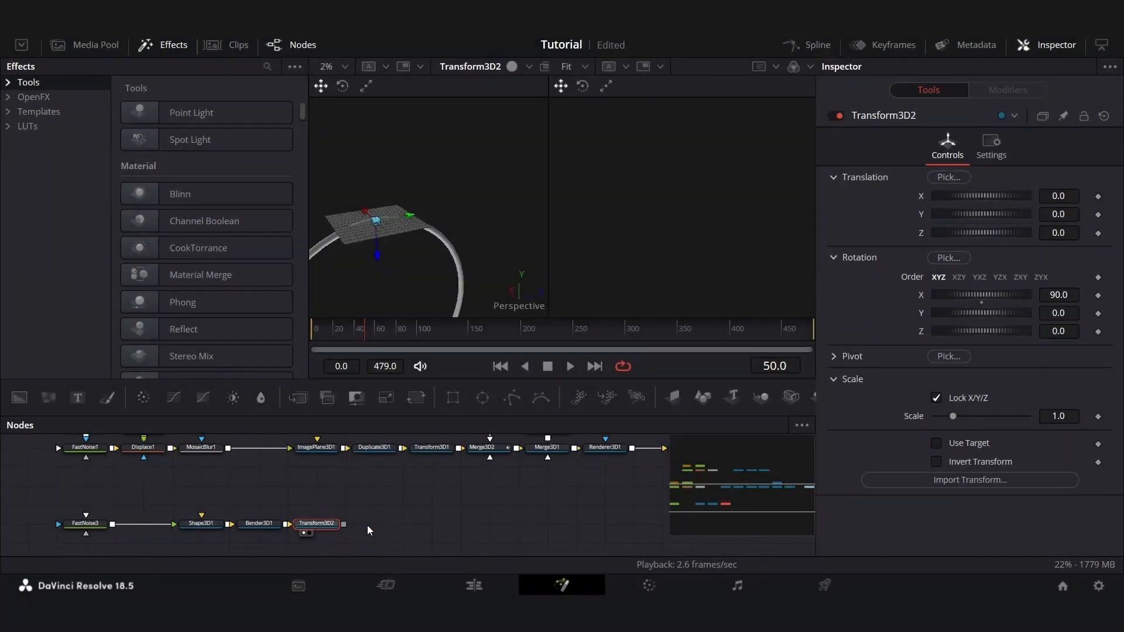
key(shift+space)
text(tr)
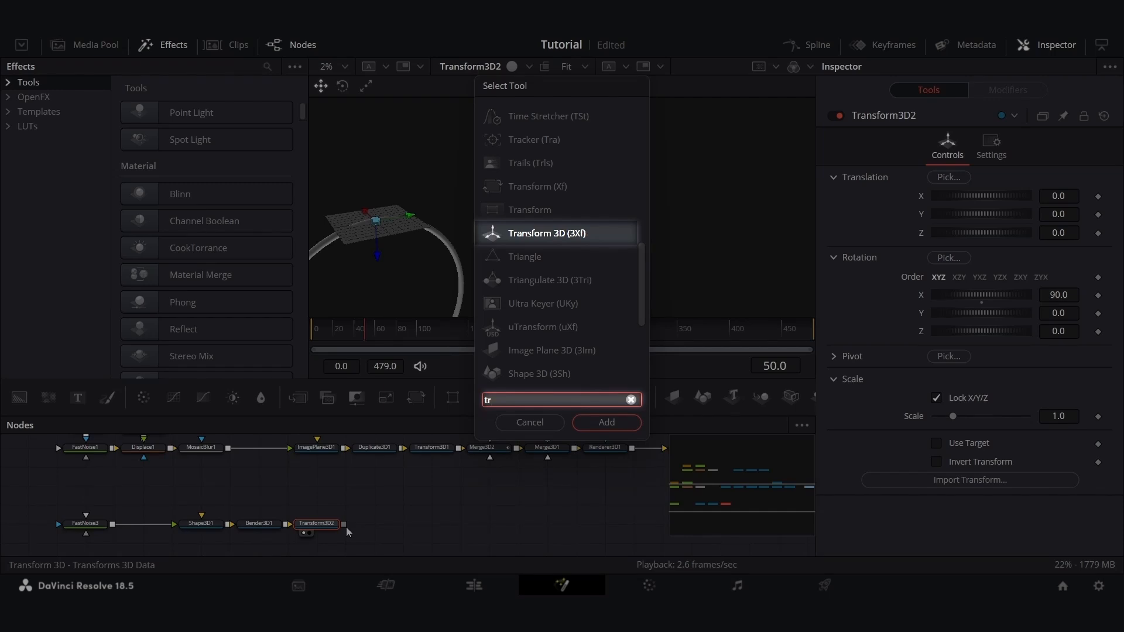
key(Return)
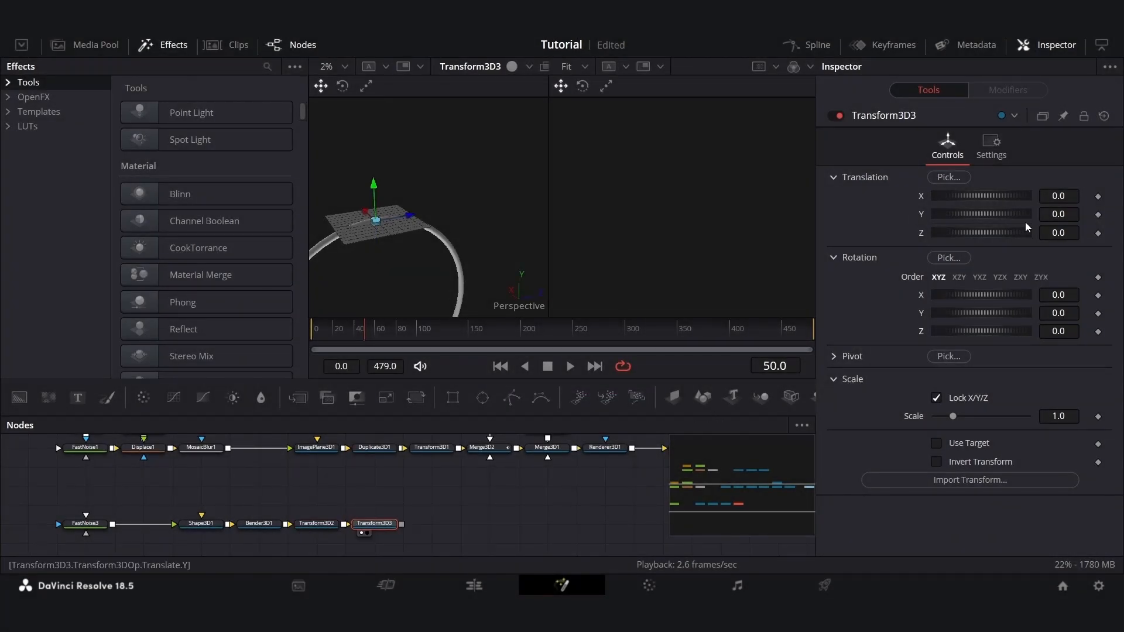
drag(987, 233, 1007, 237)
drag(351, 257, 429, 235)
key(ctrl+z)
Copy Transform3D1's Pivot Y expression, (Duplicate3D1.Translate.Z/-2)/sin(pi/Duplicate3D1.LastCopy), into the Pivot Y of Transform3D3
click(834, 357)
double_click(1058, 394)
text(=)
key(Tab)
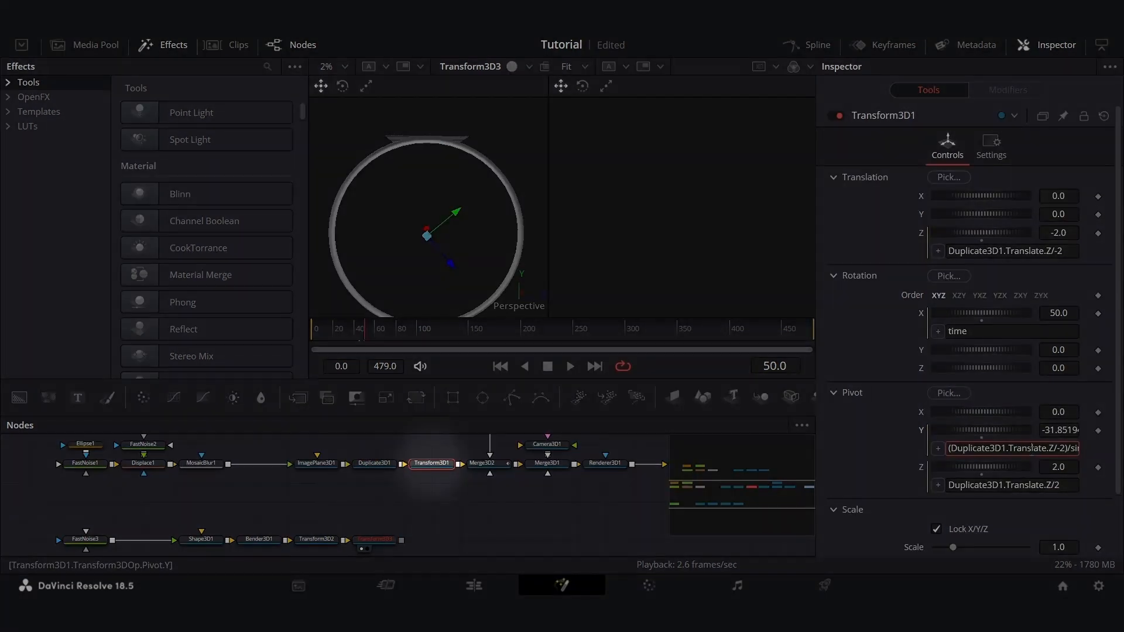
triple_click(1032, 448)
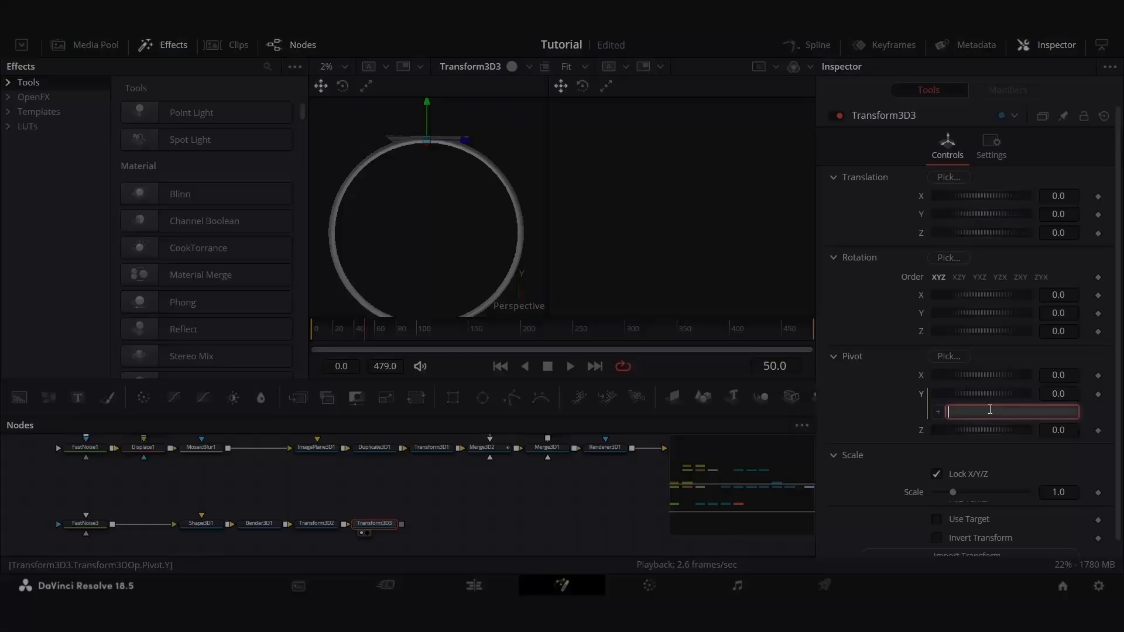
key(ctrl+v)
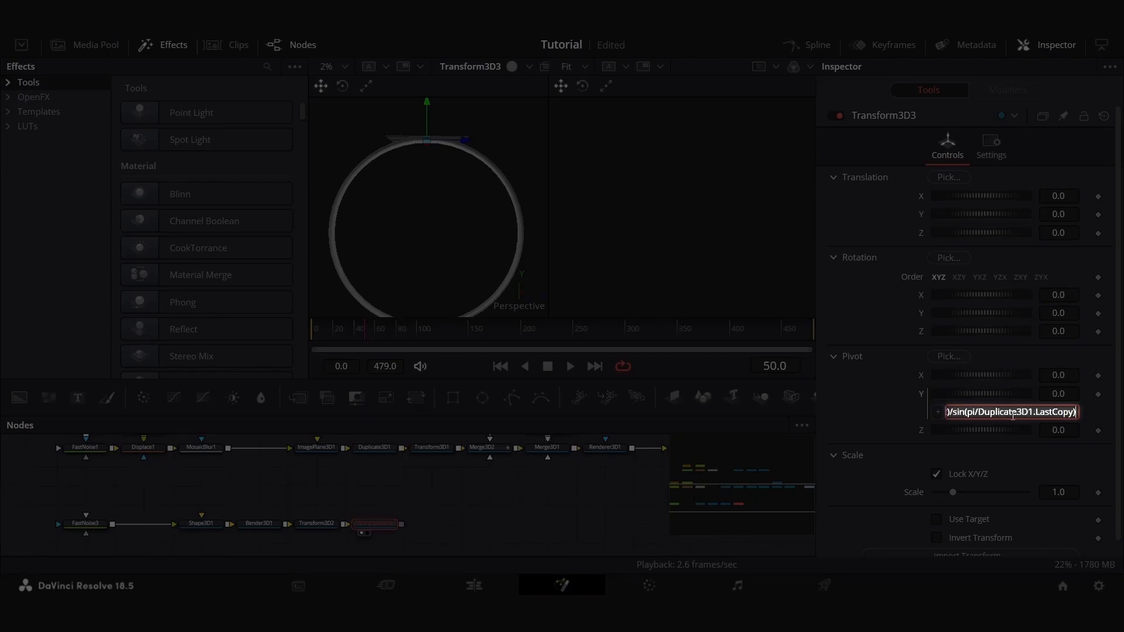
key(Return)
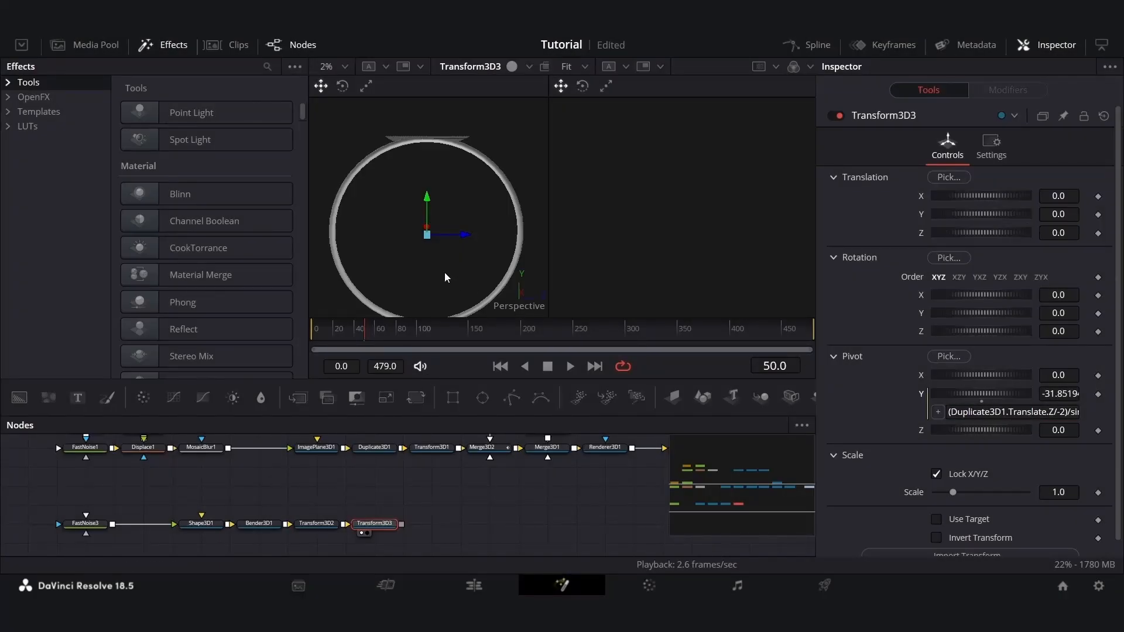
scroll(434, 287, up, 3)
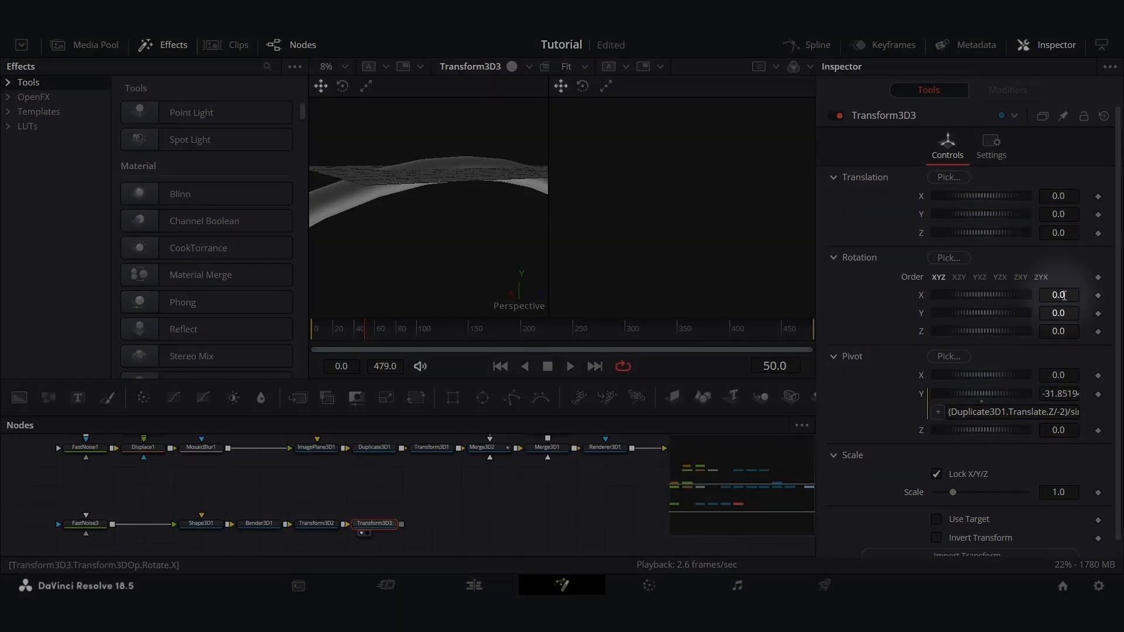
Drive the X rotation of Transform3D3 with the expression time and scrub the timeline to check the spin
click(1065, 295)
text(=)
key(Return)
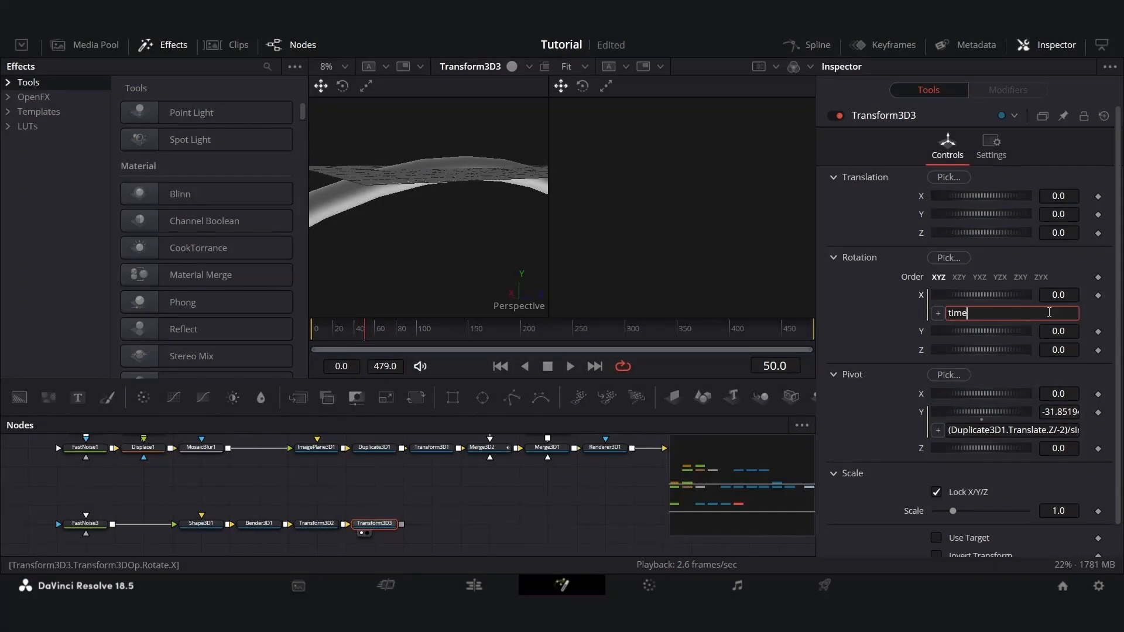
key(Tab)
drag(364, 334, 721, 344)
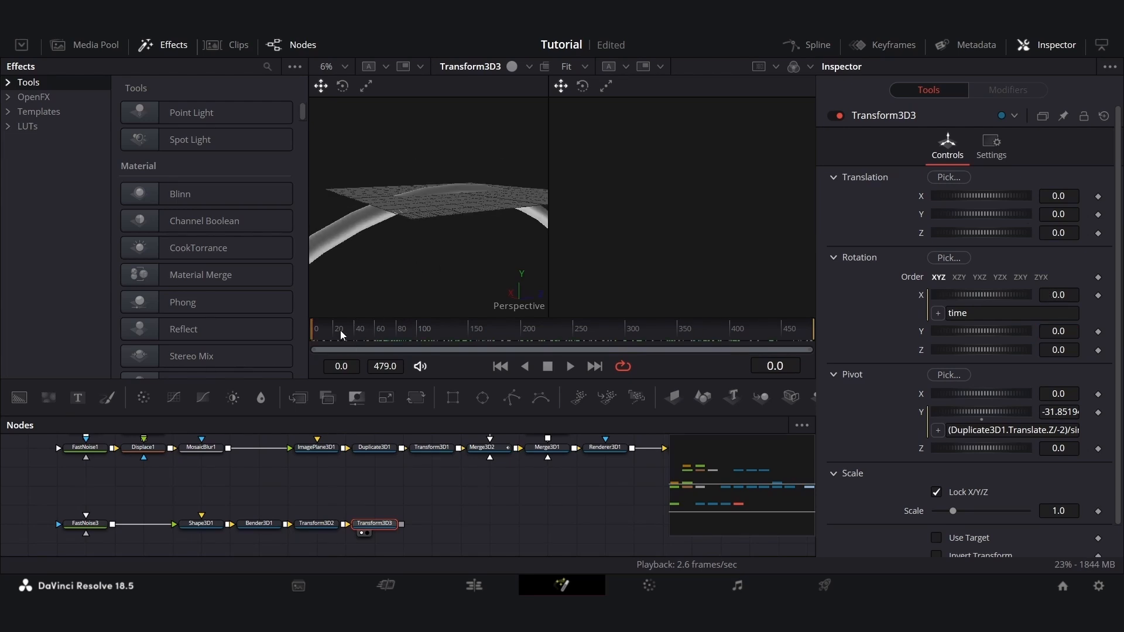
drag(342, 335, 479, 341)
Examine the bent cylinder from outside and inside for seams in the noise texture
scroll(422, 212, up, 10)
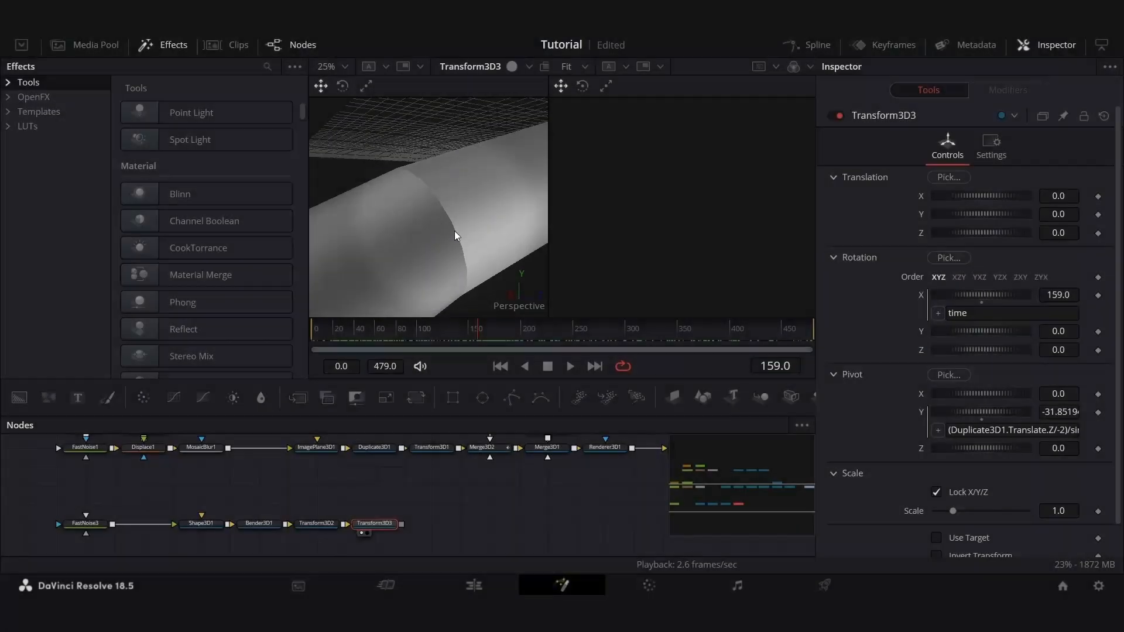
scroll(455, 231, down, 3)
drag(454, 230, 377, 241)
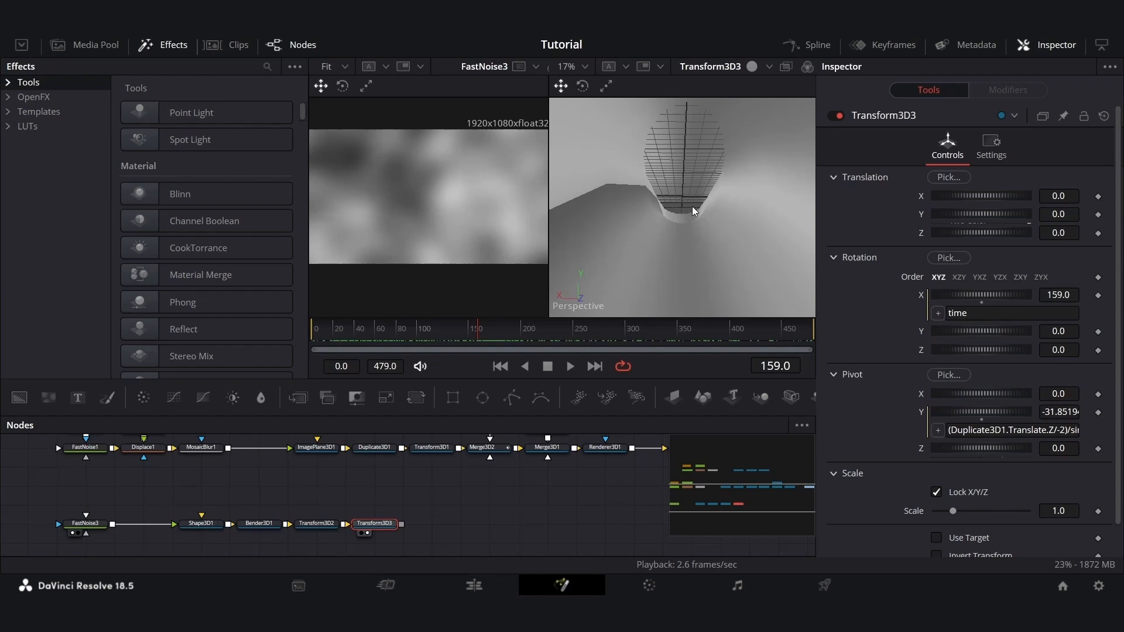
drag(692, 206, 693, 215)
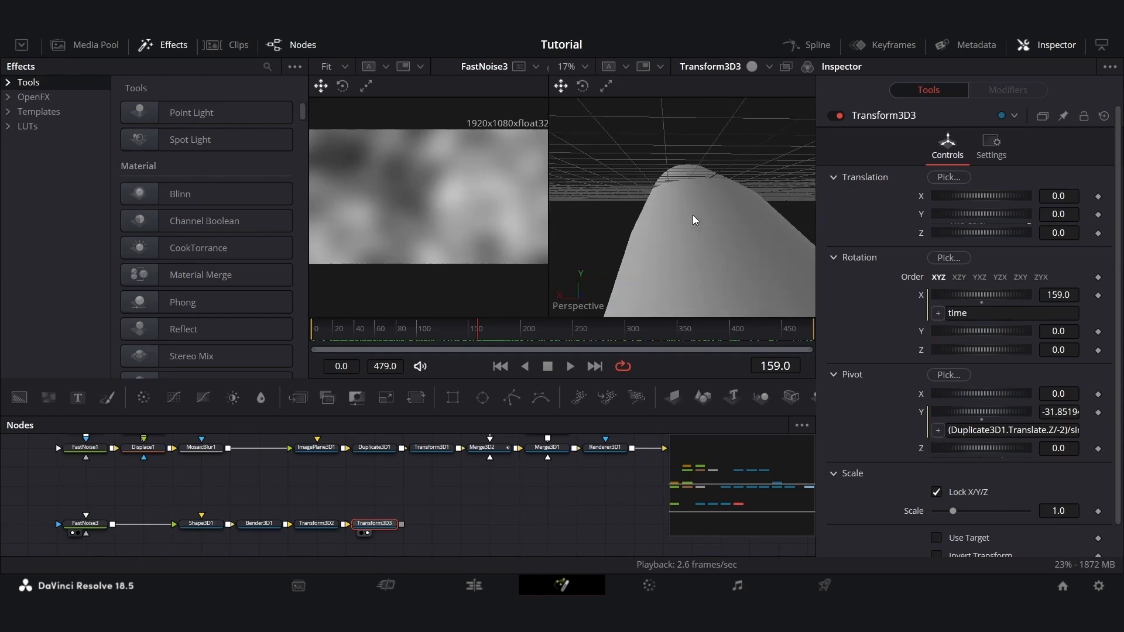
scroll(693, 215, up, 3)
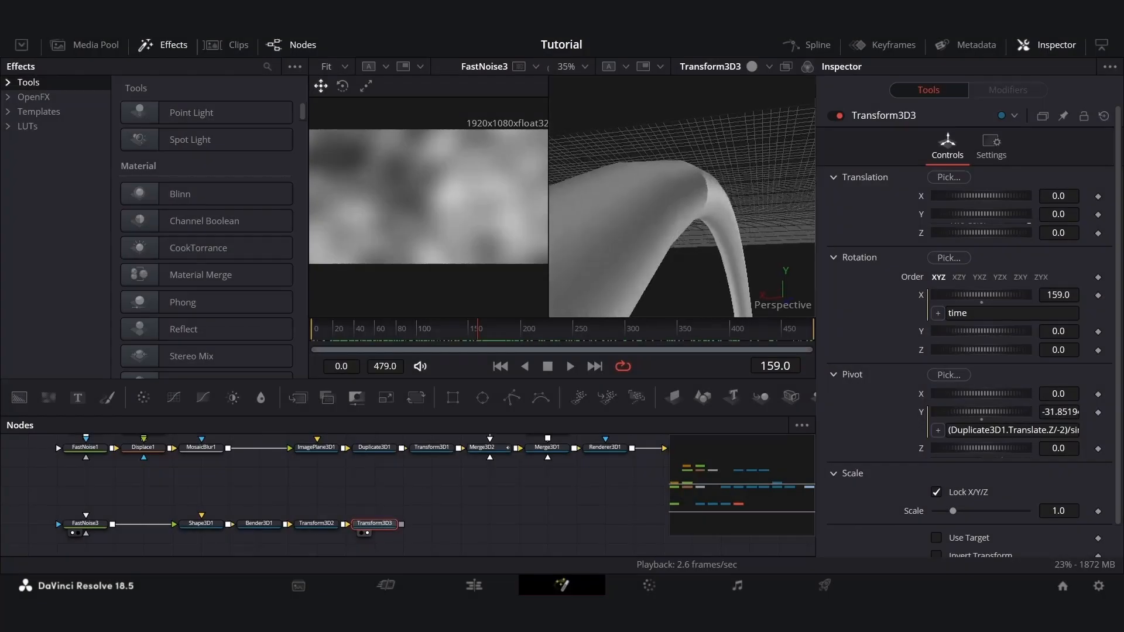
scroll(675, 173, up, 6)
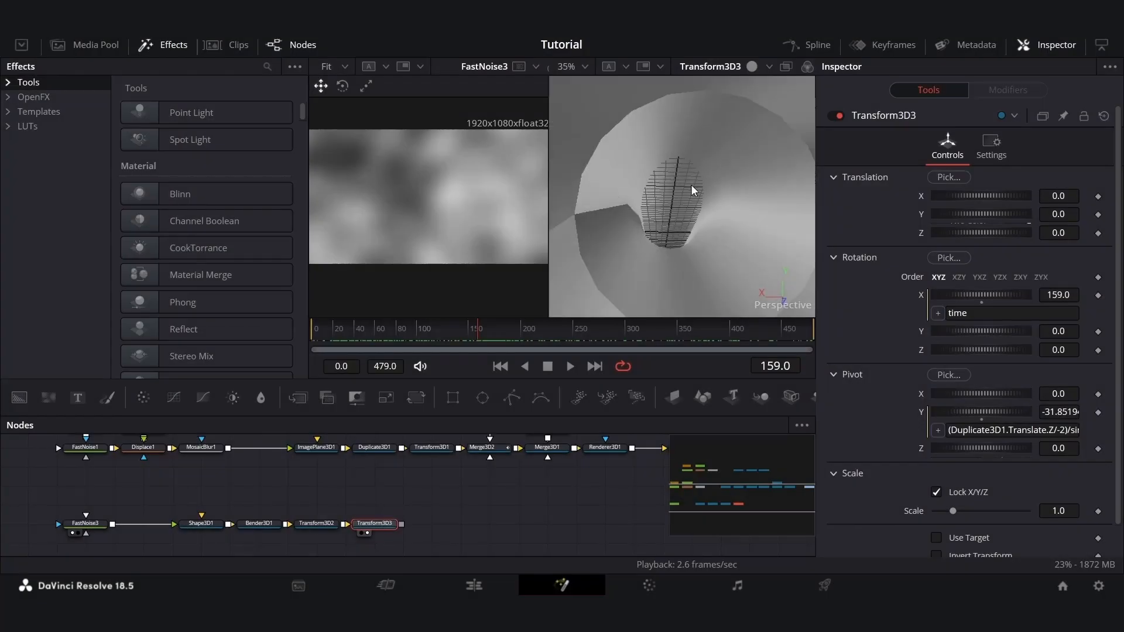
scroll(699, 212, down, 3)
drag(700, 212, 704, 195)
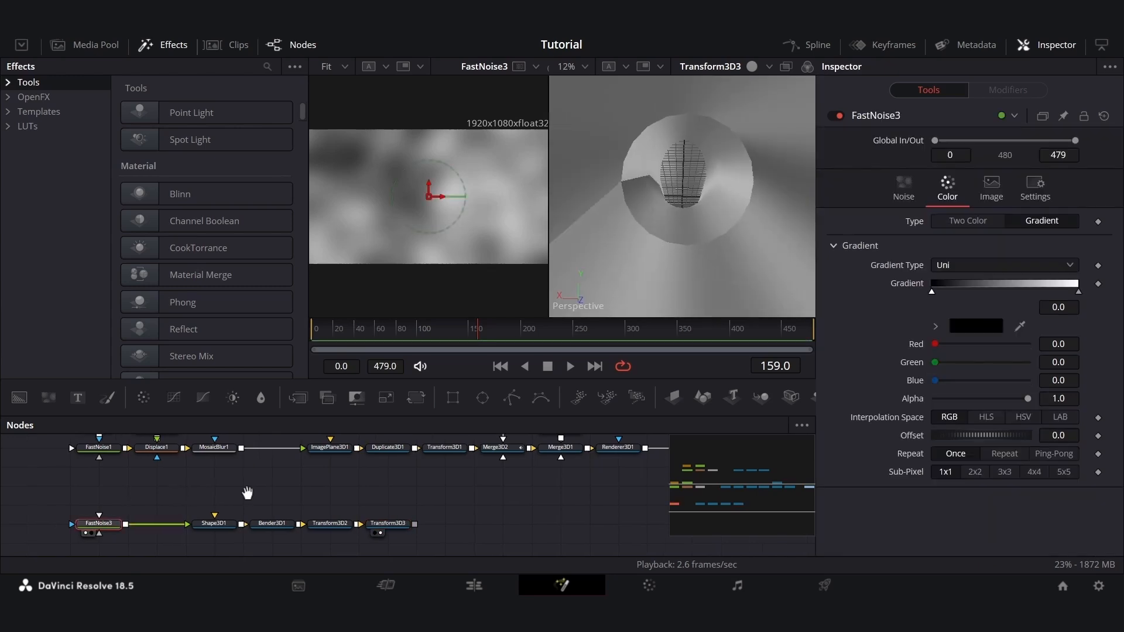
Add a Transform node after FastNoise3 with Center X 1.0 and Edges set to Wrap
drag(248, 495, 622, 524)
click(209, 522)
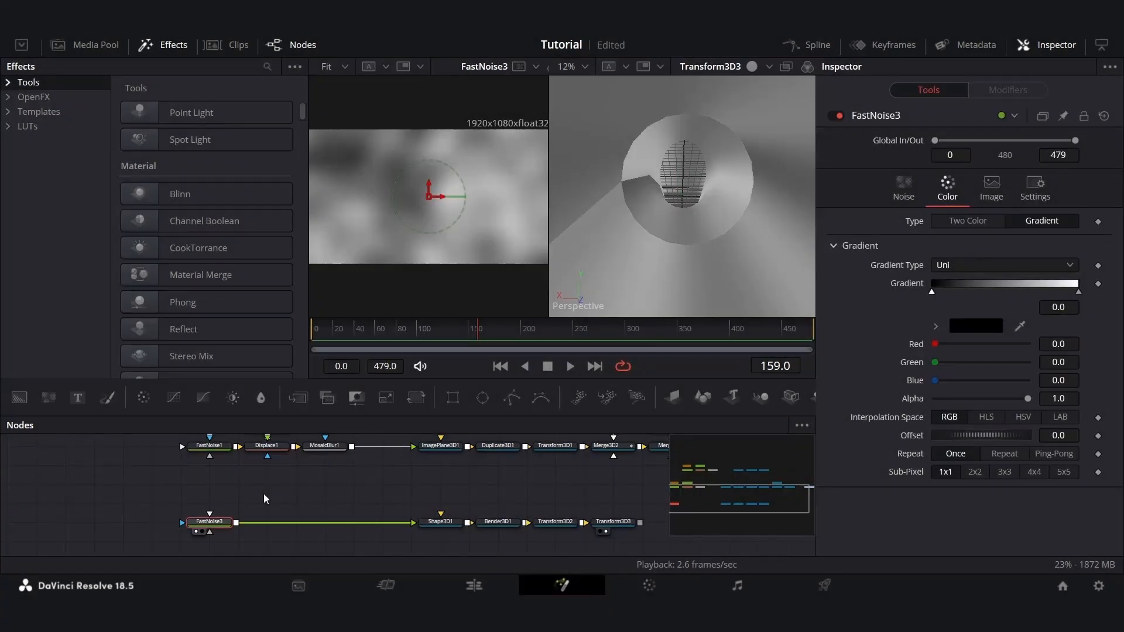
key(shift+space)
text(tran)
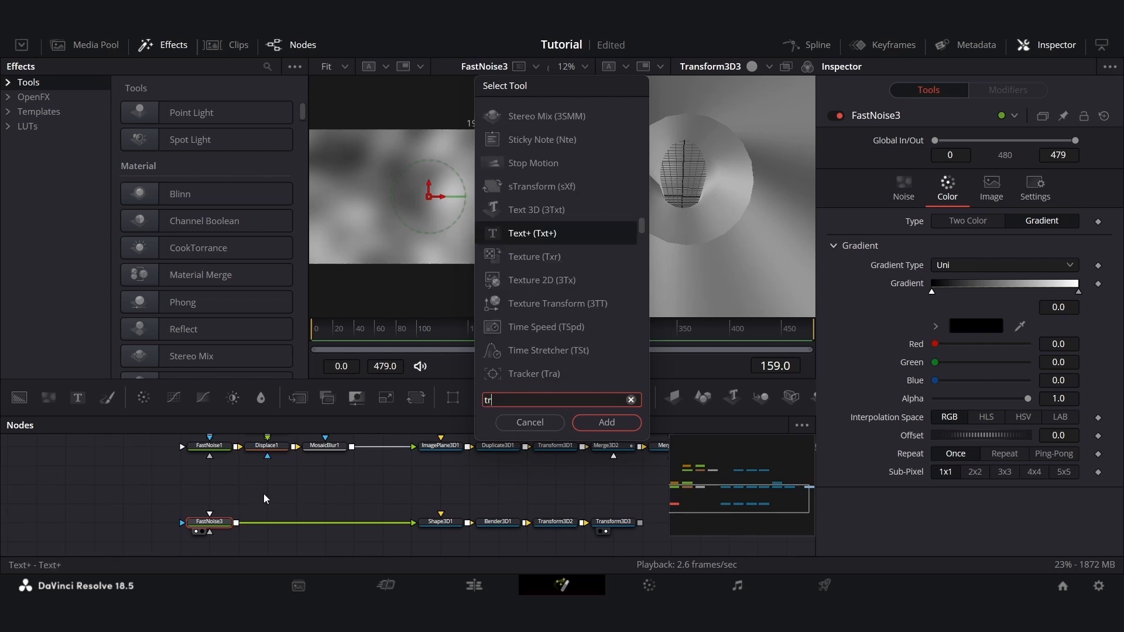
key(Return)
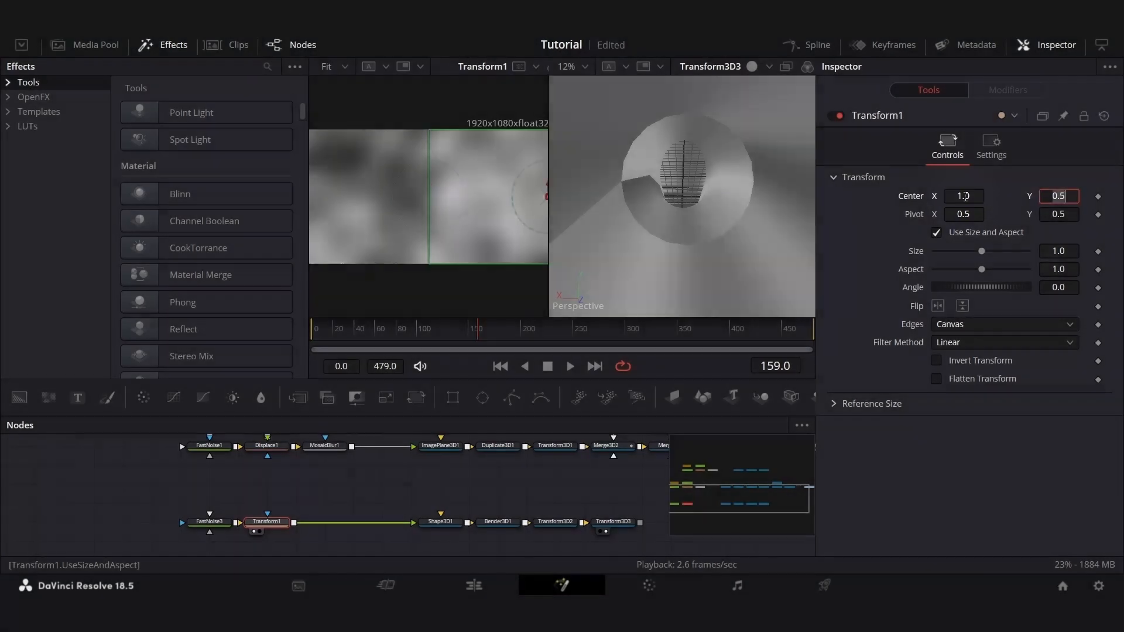
key(Return)
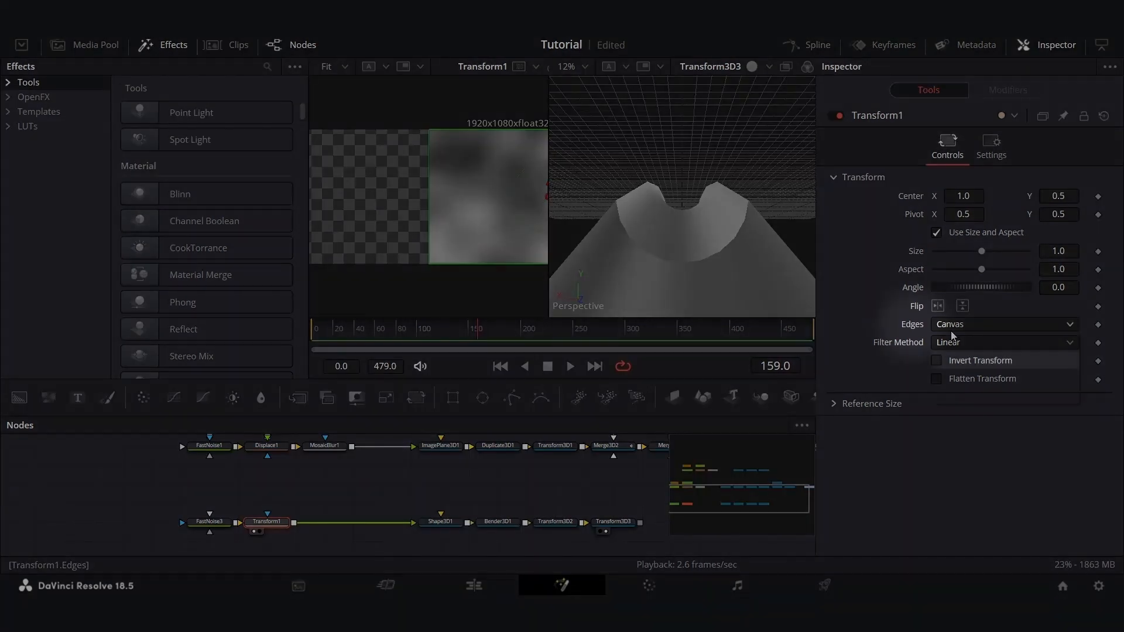
click(946, 327)
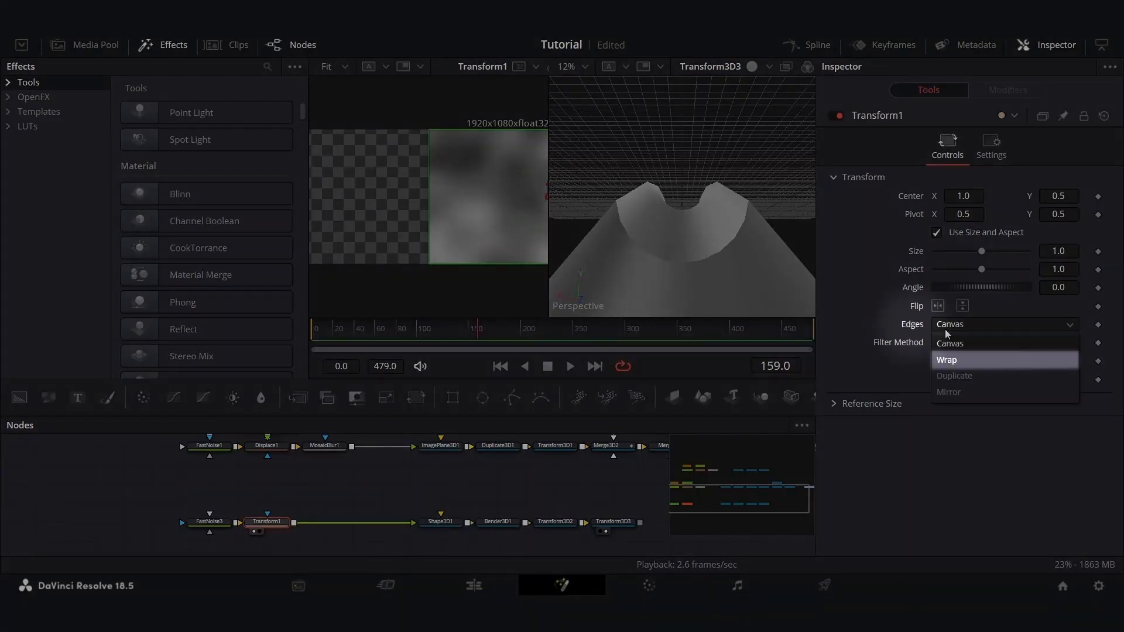
click(957, 362)
scroll(527, 226, down, 2)
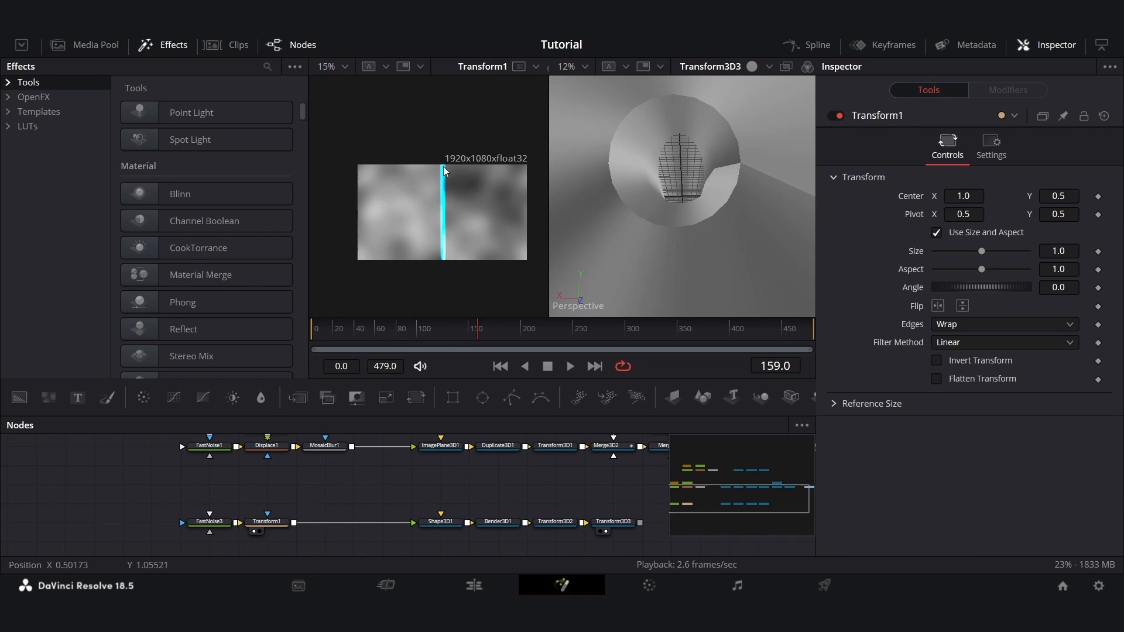
Add a Merge node after Transform1 and connect FastNoise3 to it as the foreground
click(272, 524)
key(shift+space)
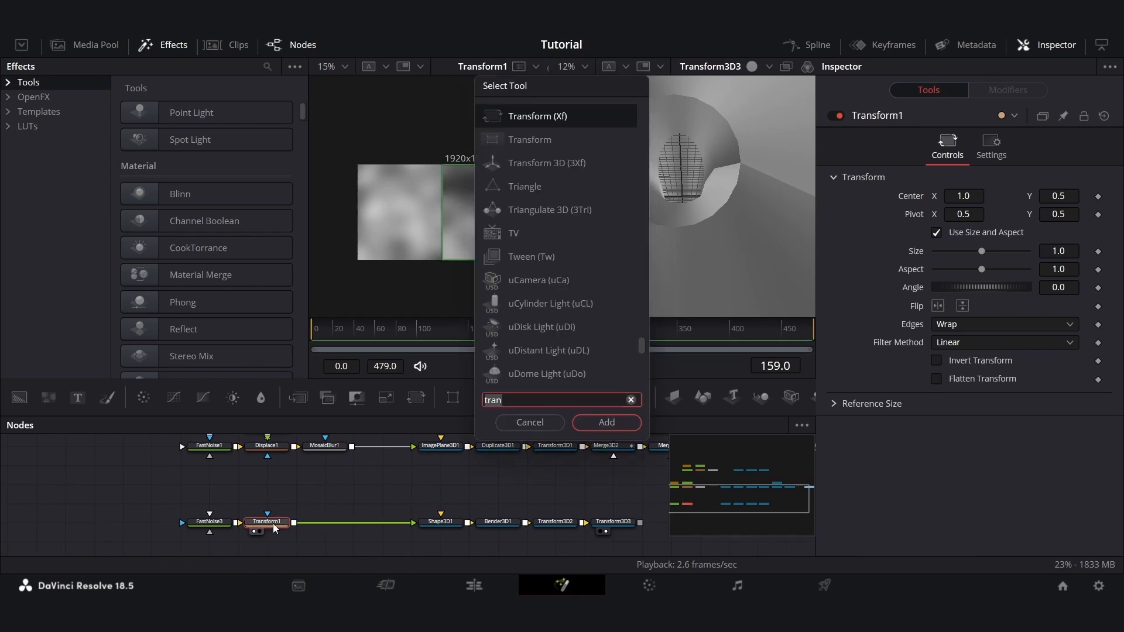
text(merge)
key(Return)
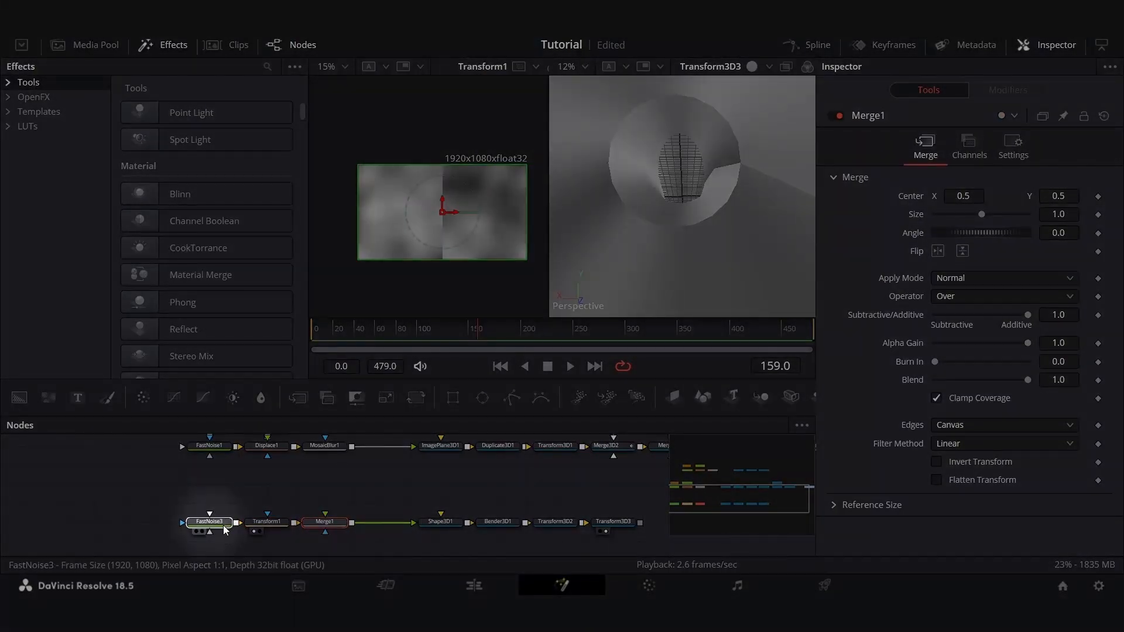
drag(223, 525, 327, 522)
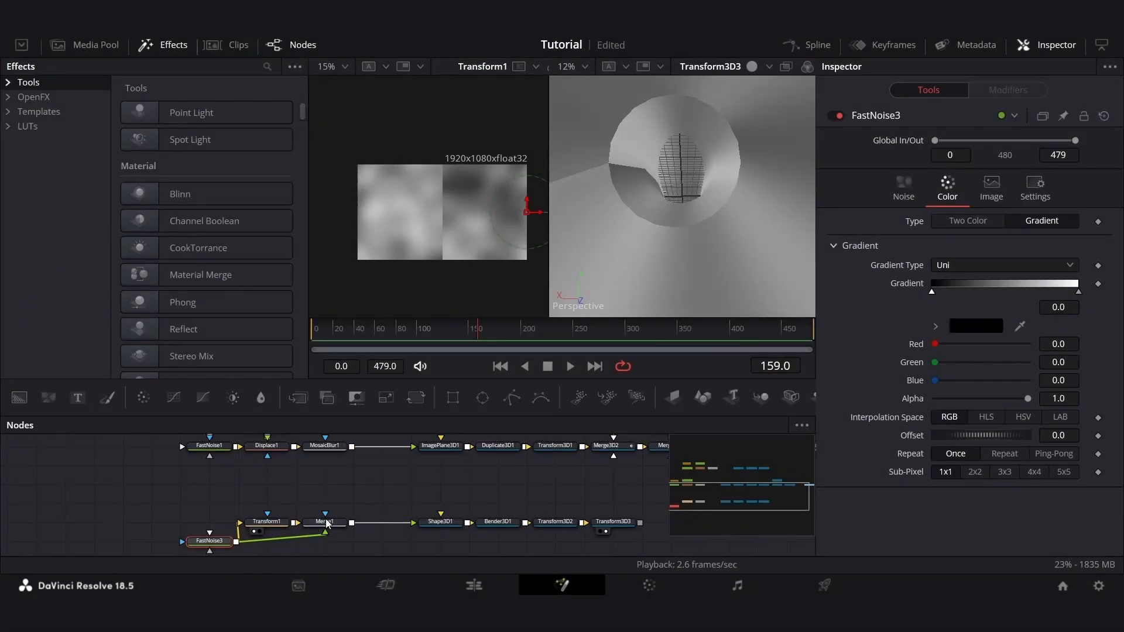
key(1)
Mask Merge1 with a rectangle about 0.42 wide and 1.68 high, with a soft edge of about 0.08
click(326, 523)
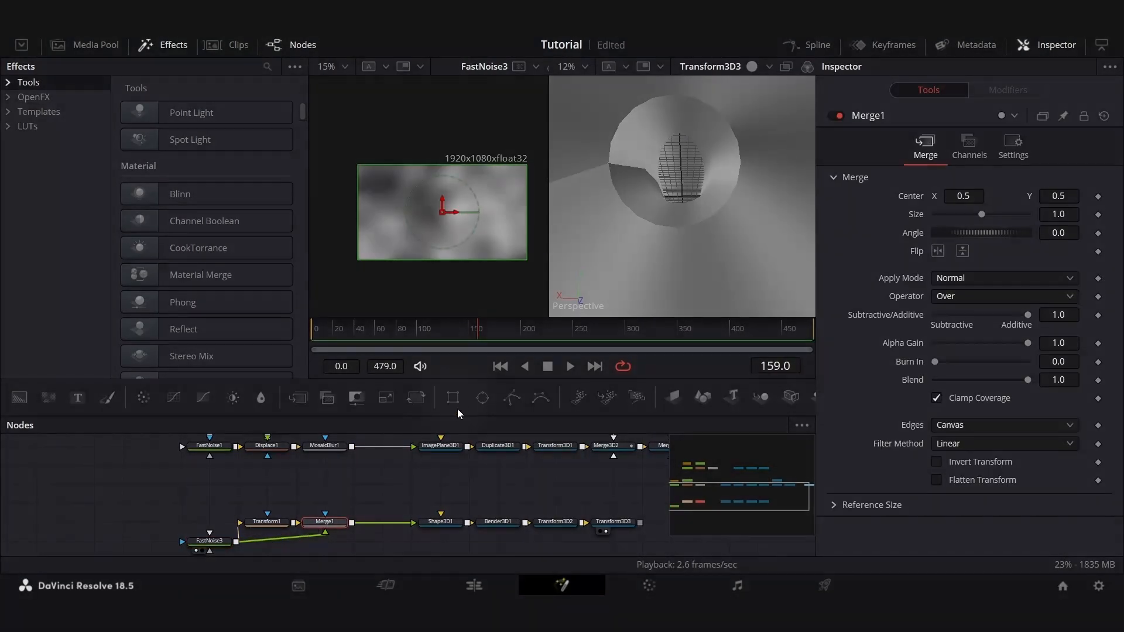
click(454, 398)
drag(485, 236, 465, 292)
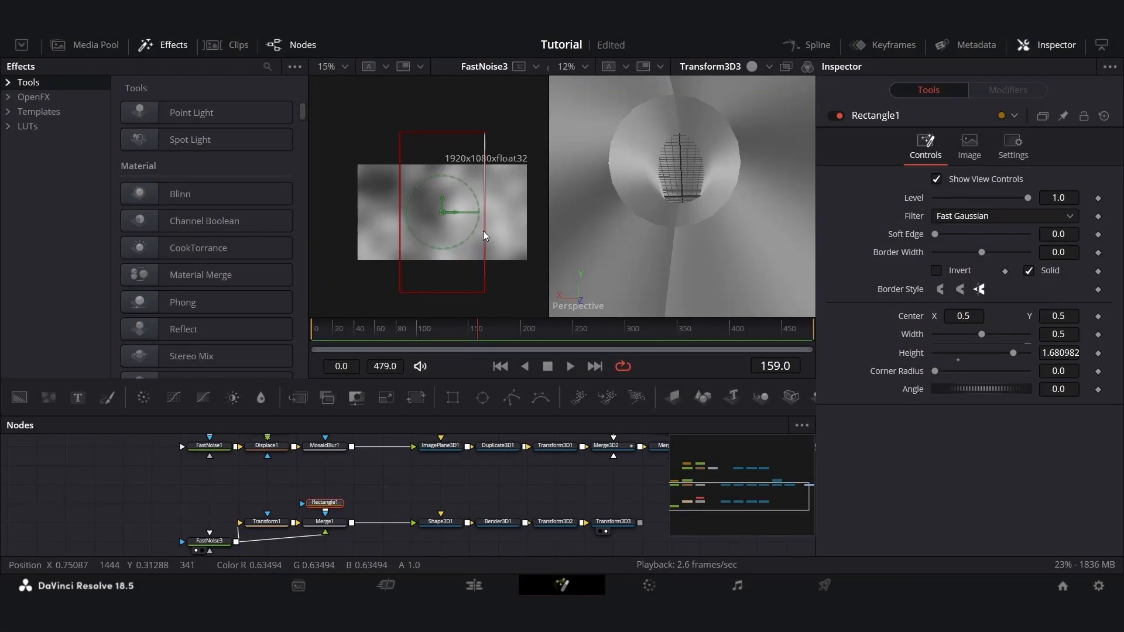
drag(465, 235, 478, 240)
drag(950, 237, 968, 236)
key(1)
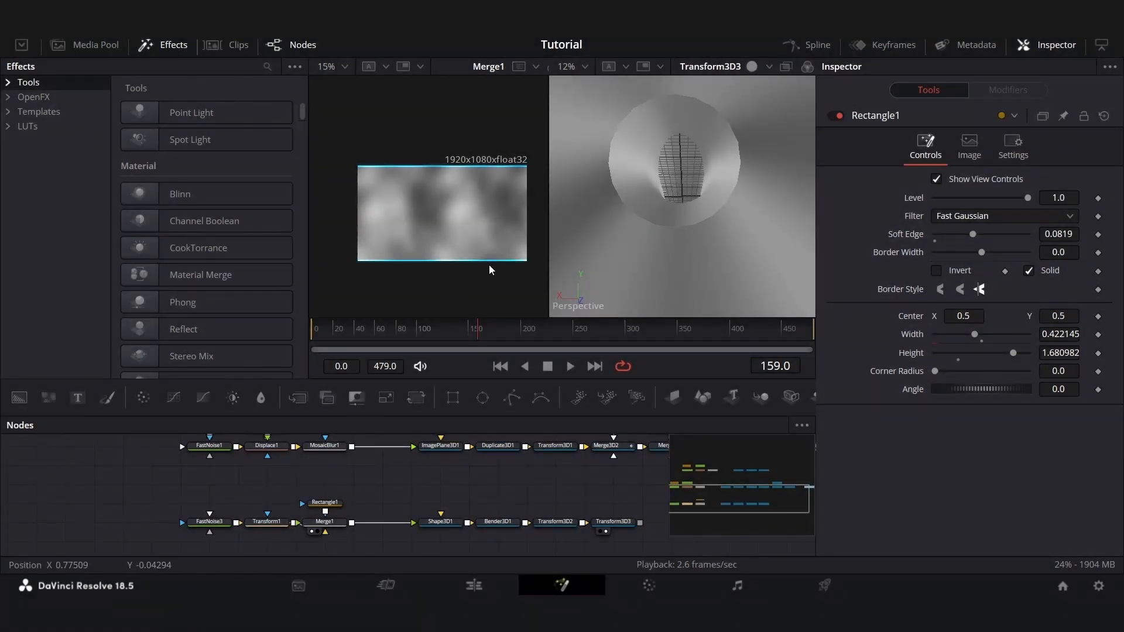
Add a Transform node after Merge1 with Center Y 1.0 and Edges set to Mirror, and scrub the timeline to check the tunnel
click(326, 523)
key(shift+space)
text(tran)
key(Return)
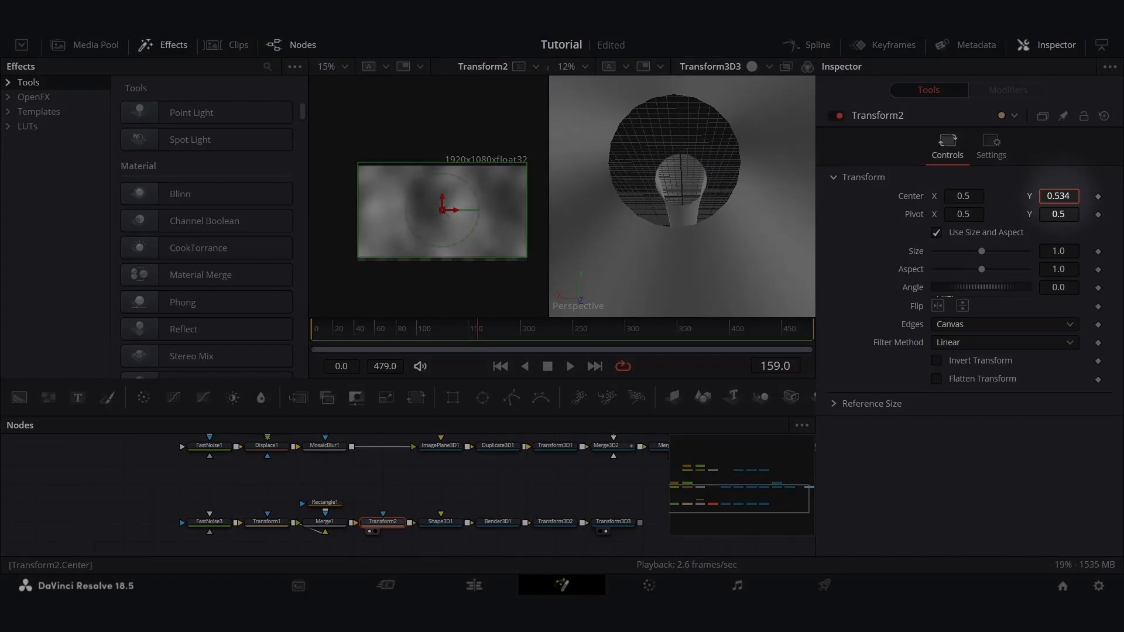
key(Tab)
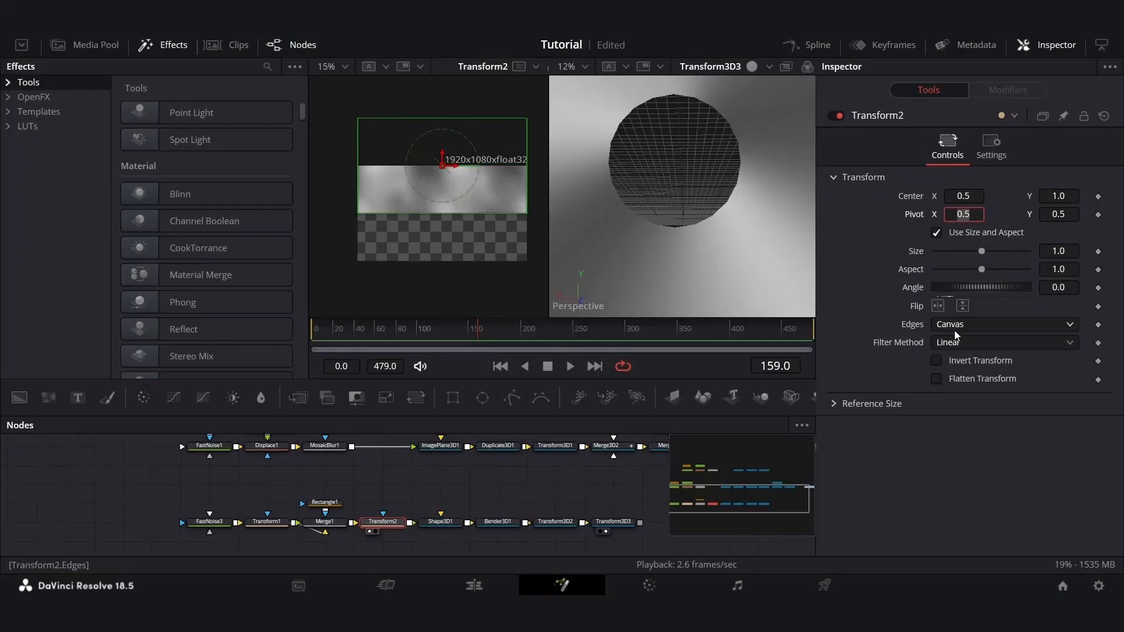
click(956, 326)
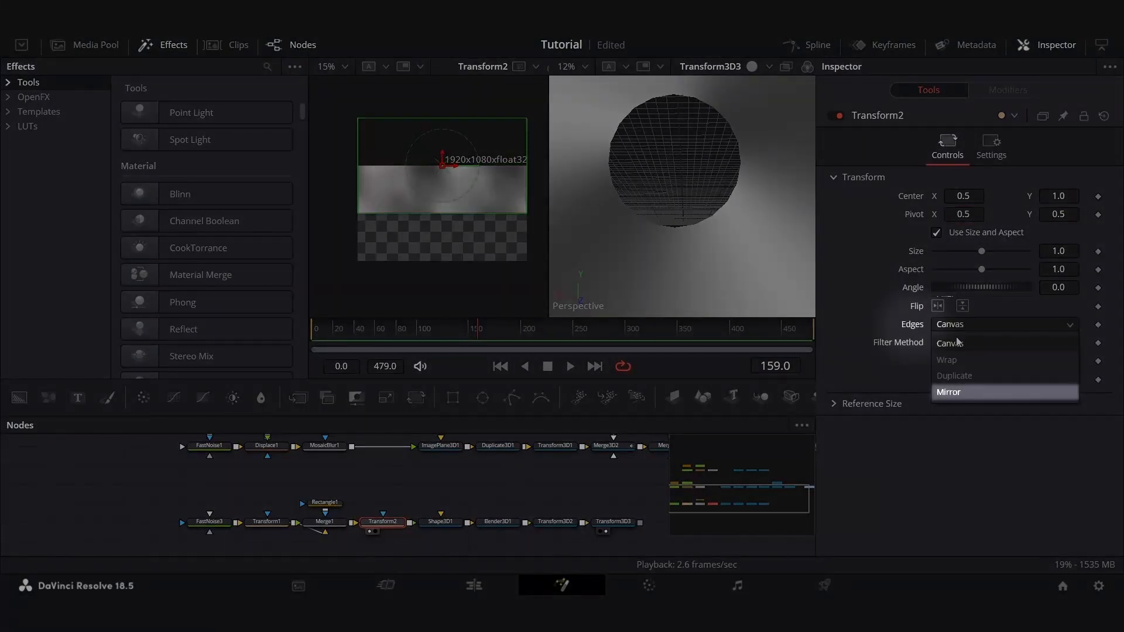
click(956, 392)
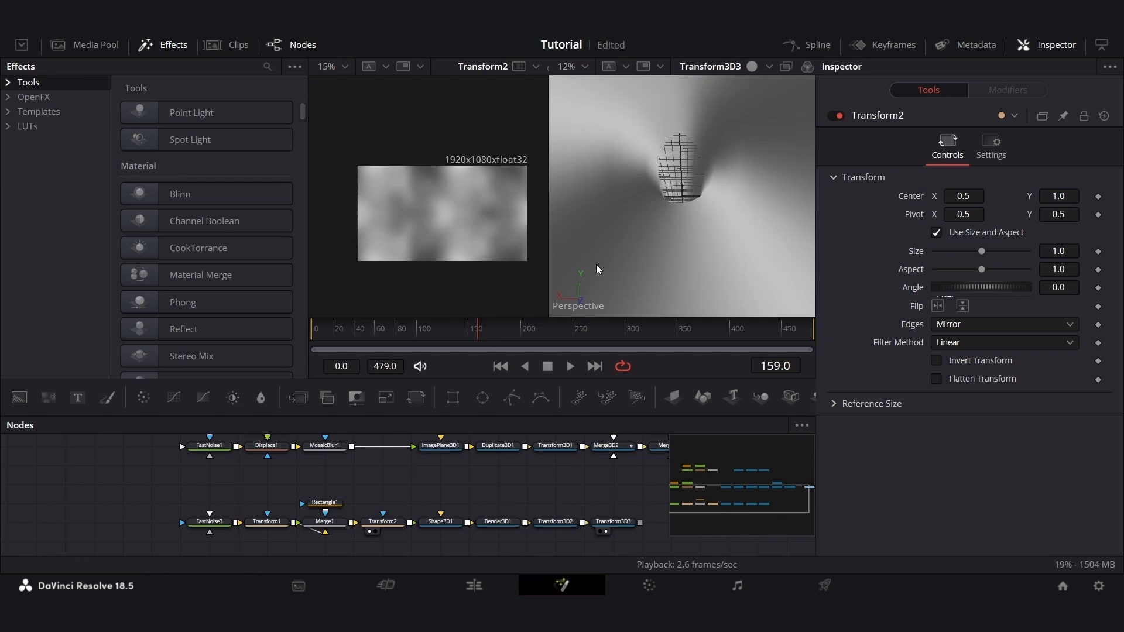
drag(467, 342, 231, 362)
click(415, 334)
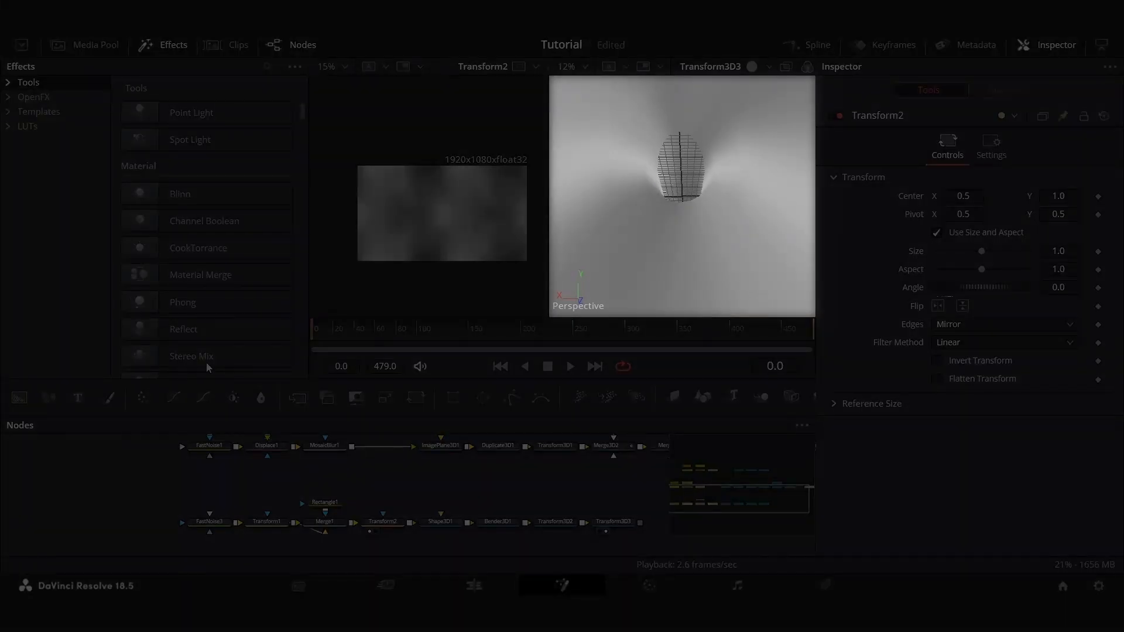
drag(343, 368, 442, 376)
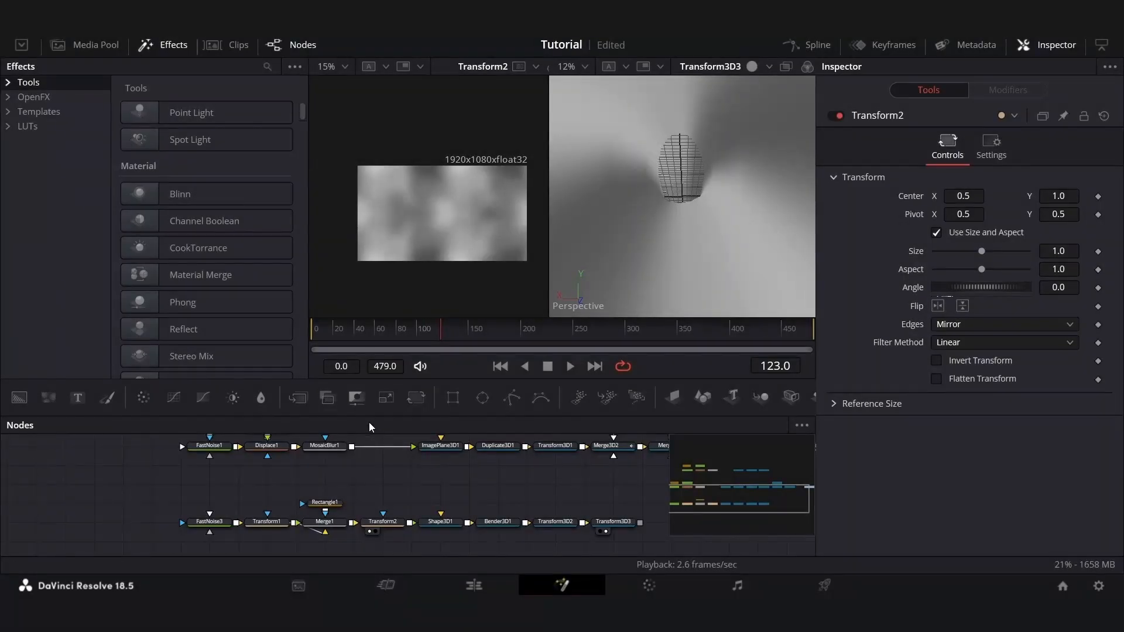
Unlock the X/Y scale of FastNoise3 and set its X Scale to 4 and Y Scale to 50
click(222, 526)
drag(222, 529, 163, 530)
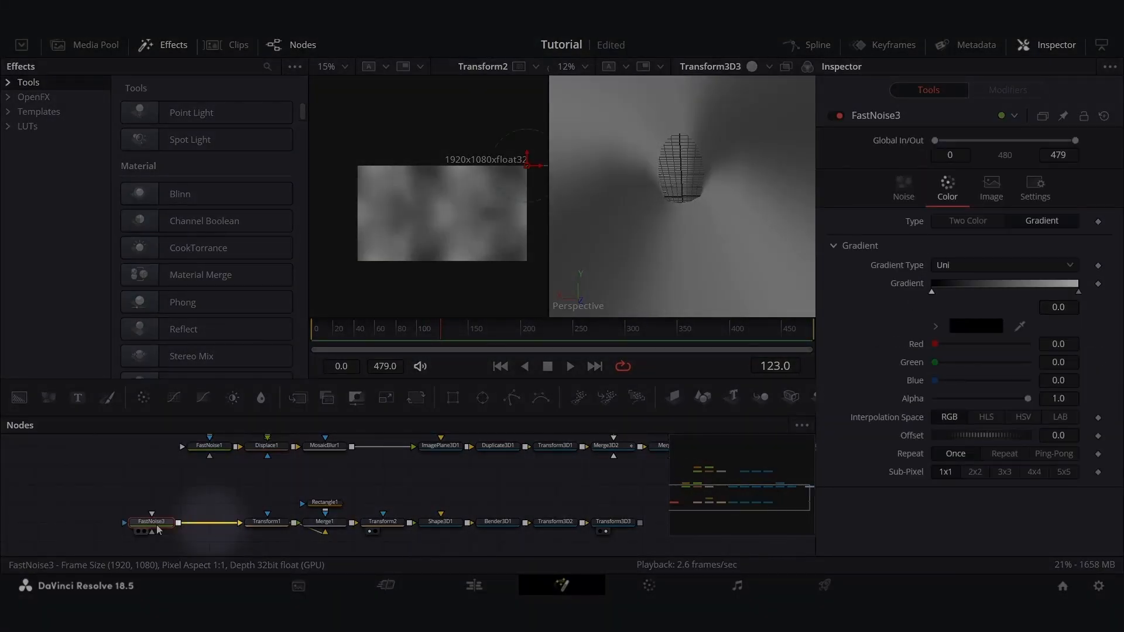
key(1)
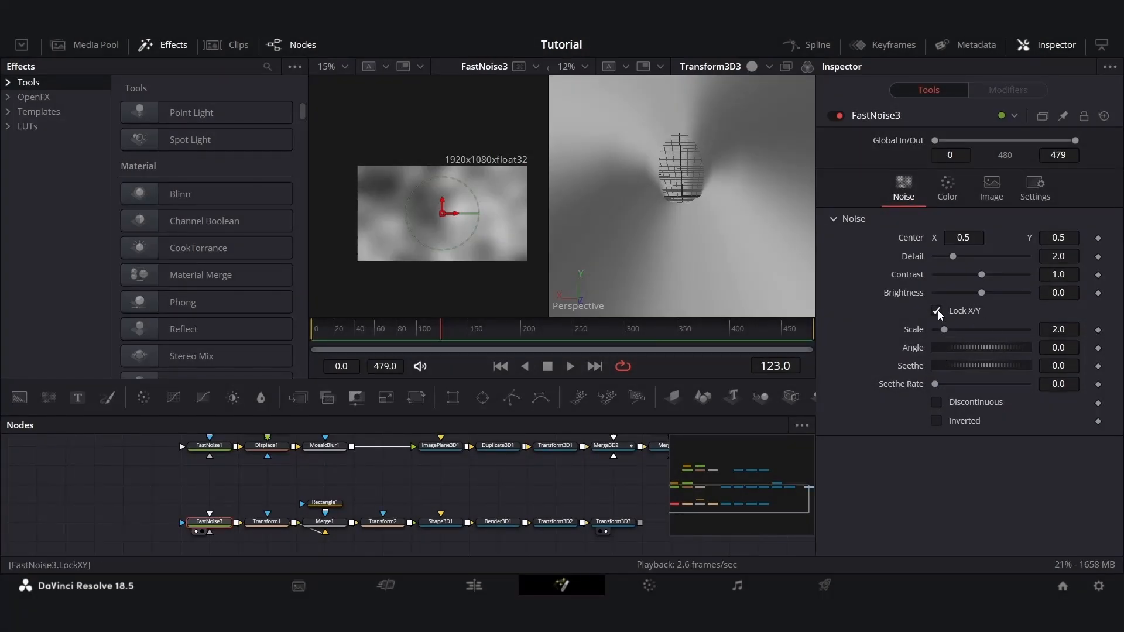
click(937, 311)
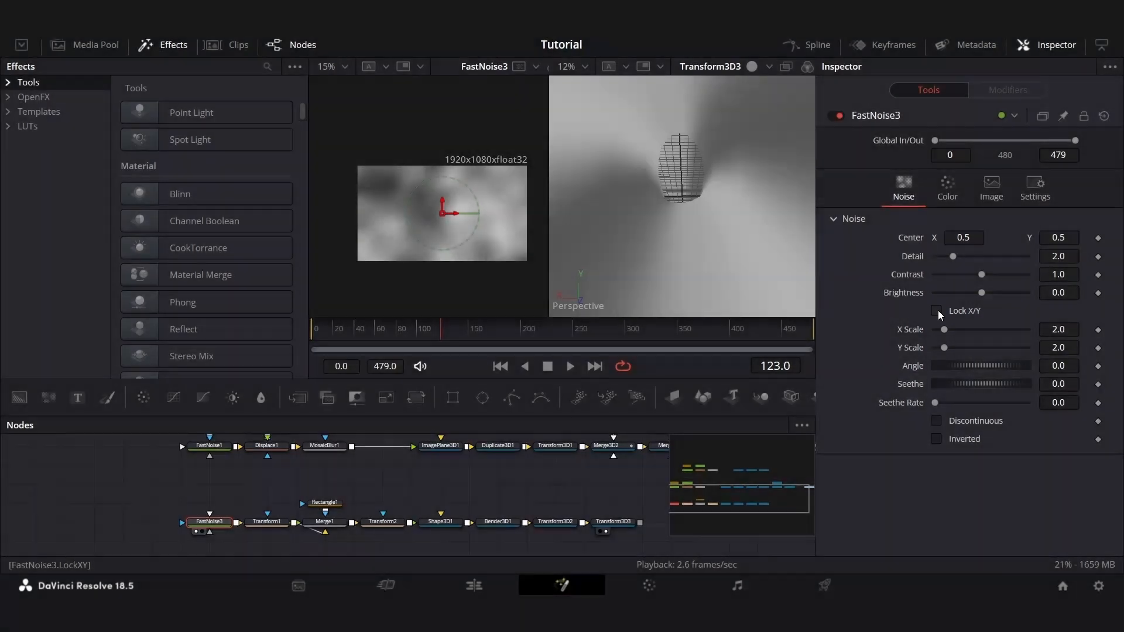
drag(948, 350, 1043, 361)
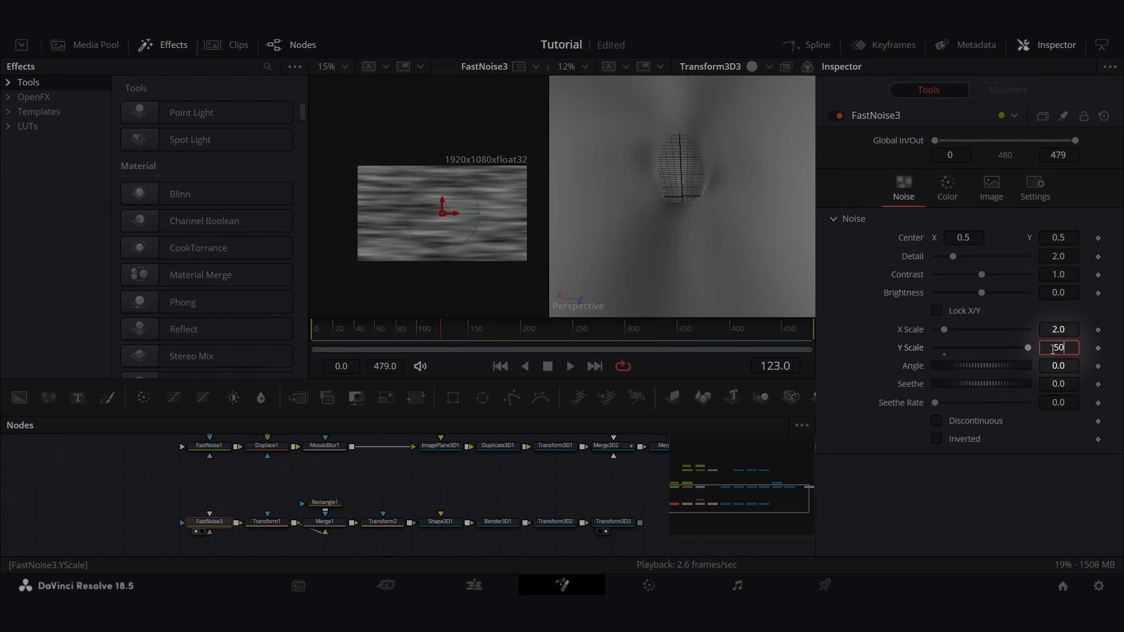
key(Return)
text(4)
key(Tab)
key(Tab)
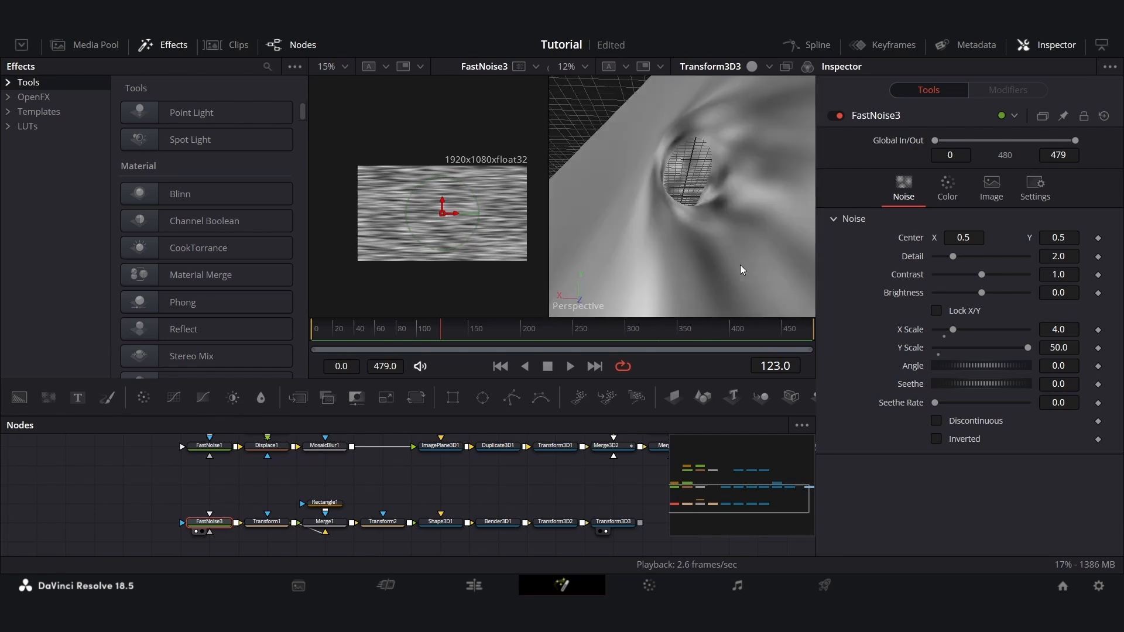
Try a Y Scale of 100 on FastNoise3 and undo it
click(1050, 348)
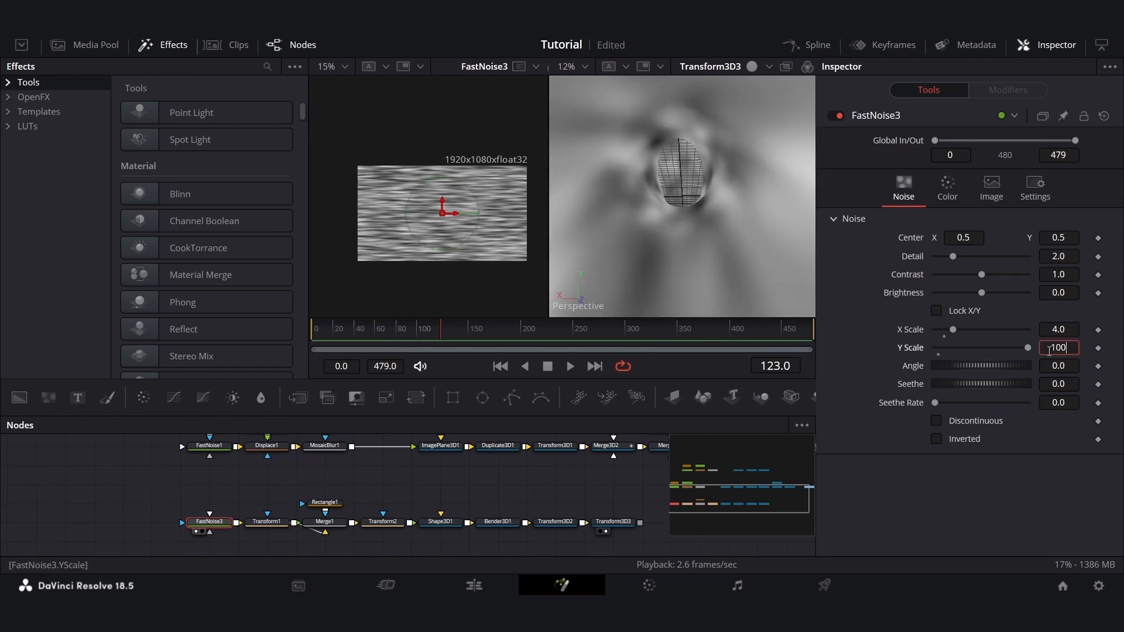
key(Return)
key(ctrl+z)
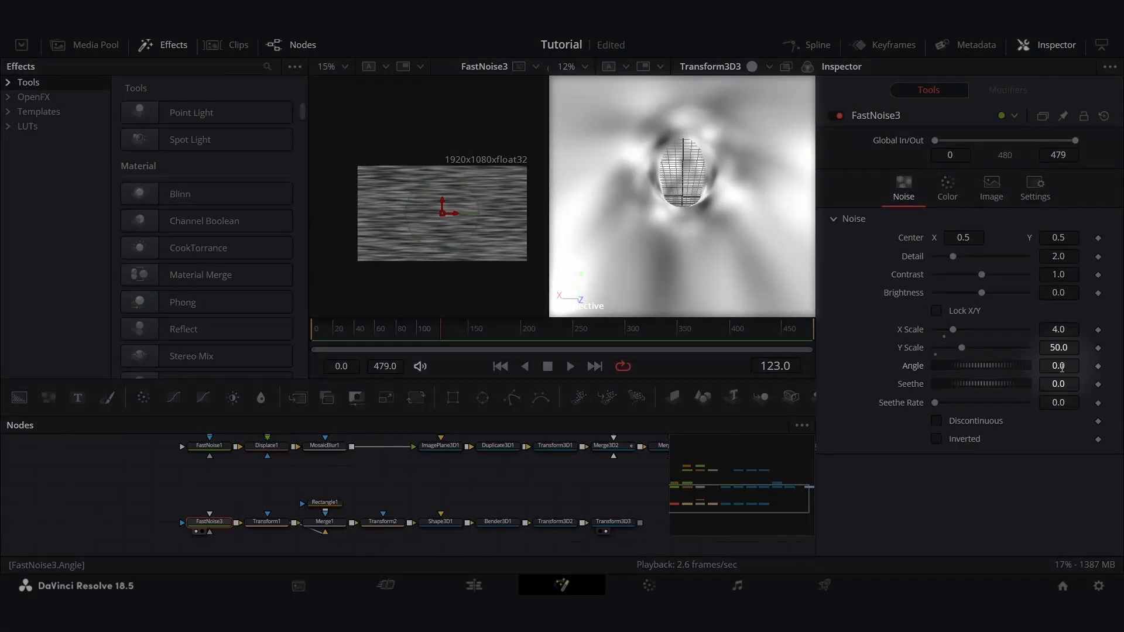
Set the end color of FastNoise3's gradient to light blue with Red 0.661, Green 0.827 and Blue 0.858
drag(1062, 368, 1088, 368)
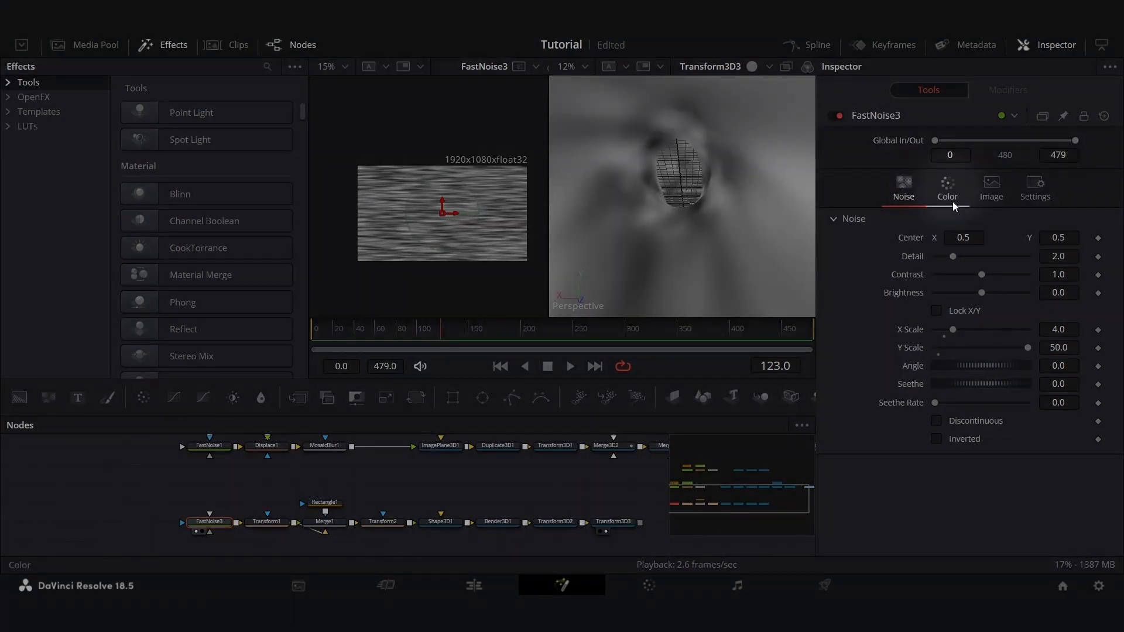
click(952, 198)
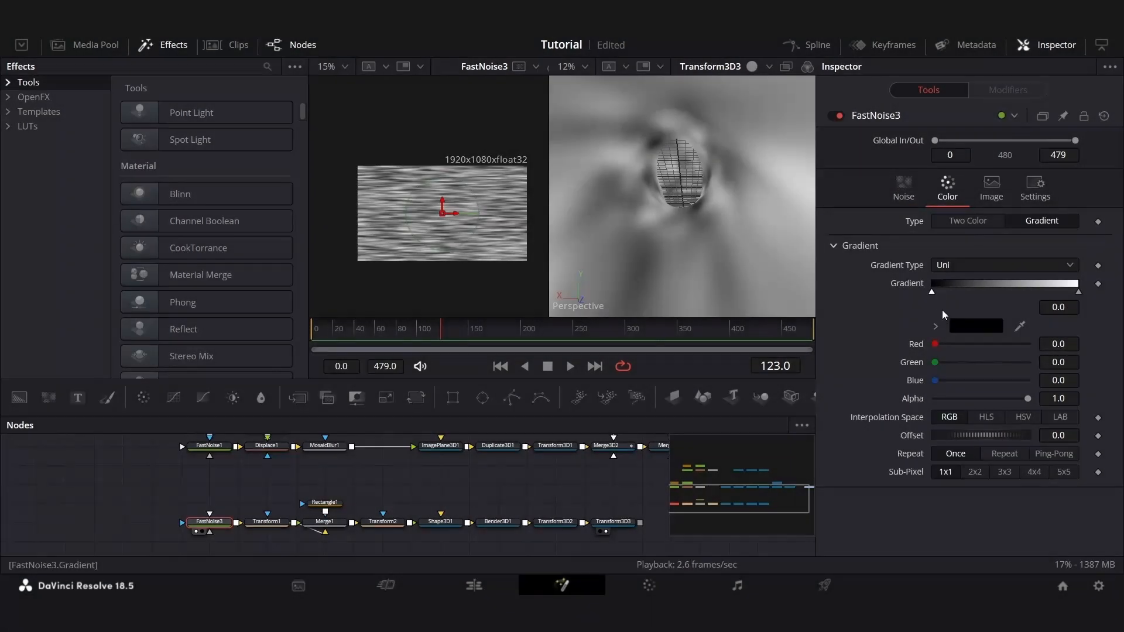
drag(939, 382, 996, 344)
drag(1027, 362, 1012, 364)
drag(1028, 380, 1015, 382)
Connect Transform3D3 to Merge3D2 and play back the combined tunnel through MediaOut1
drag(534, 504, 399, 502)
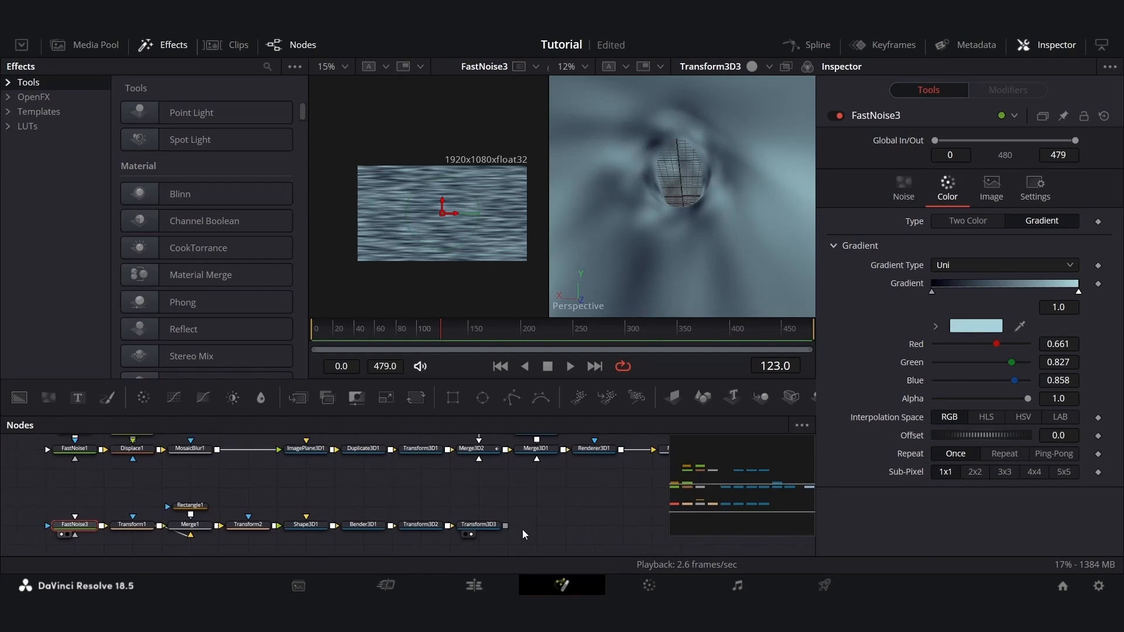
drag(507, 525, 487, 450)
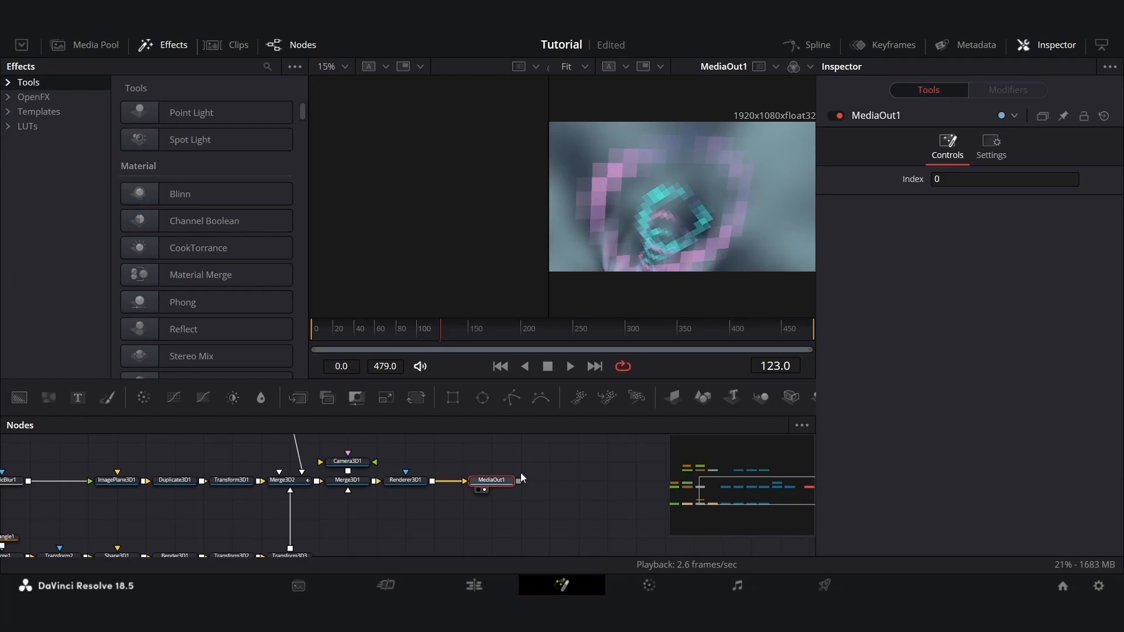
click(566, 472)
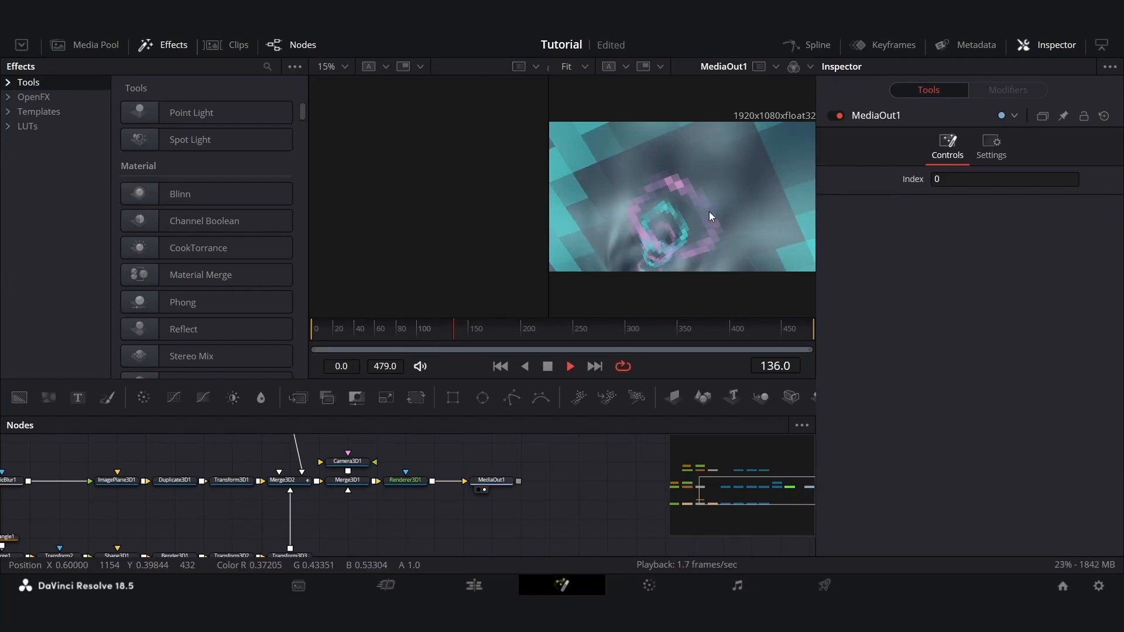
Try a Color Corrector after Renderer3D1 with a slight reddish tint of strength 0.0676 and increased saturation
click(405, 482)
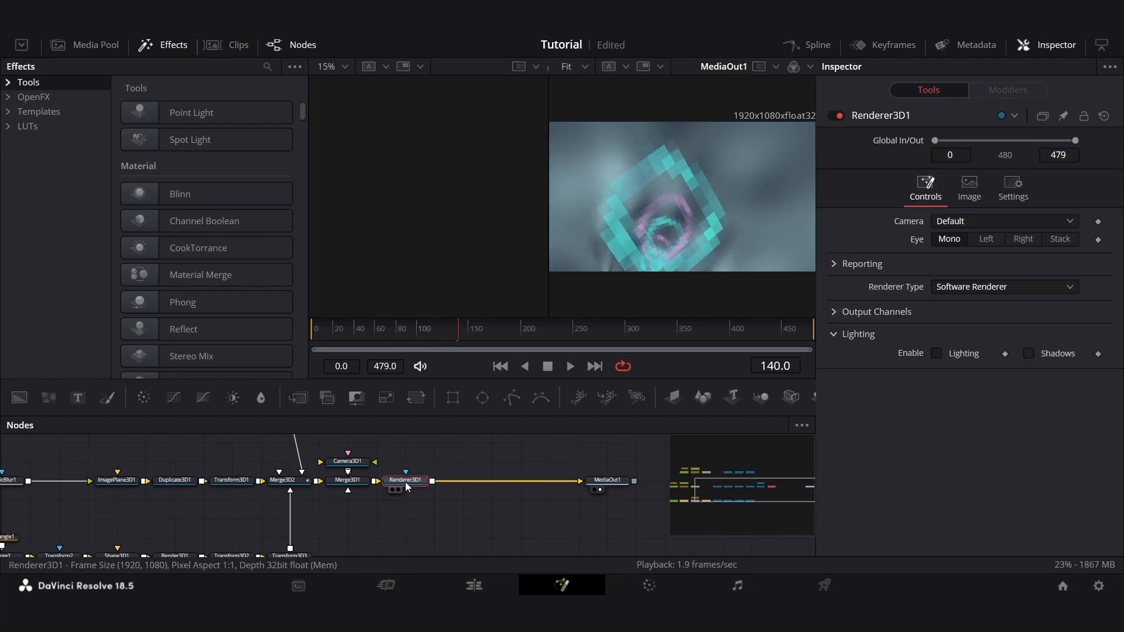
key(shift+space)
text(cc)
key(Return)
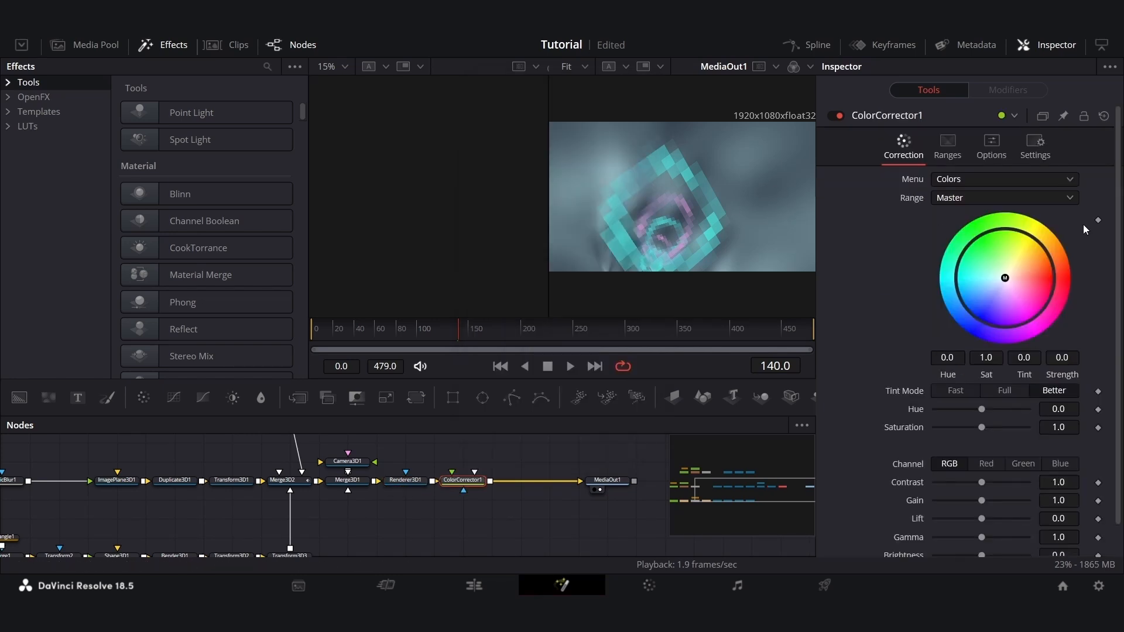
drag(1013, 266, 1018, 277)
drag(982, 501, 993, 501)
key(ctrl+z)
drag(147, 520, 328, 528)
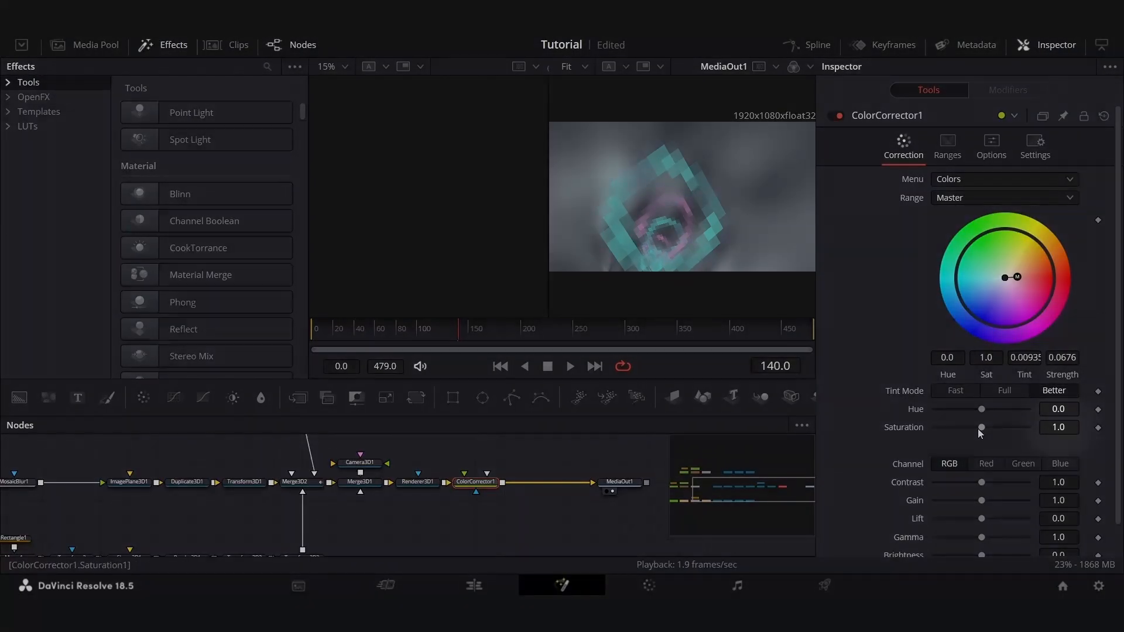
drag(982, 427, 1008, 429)
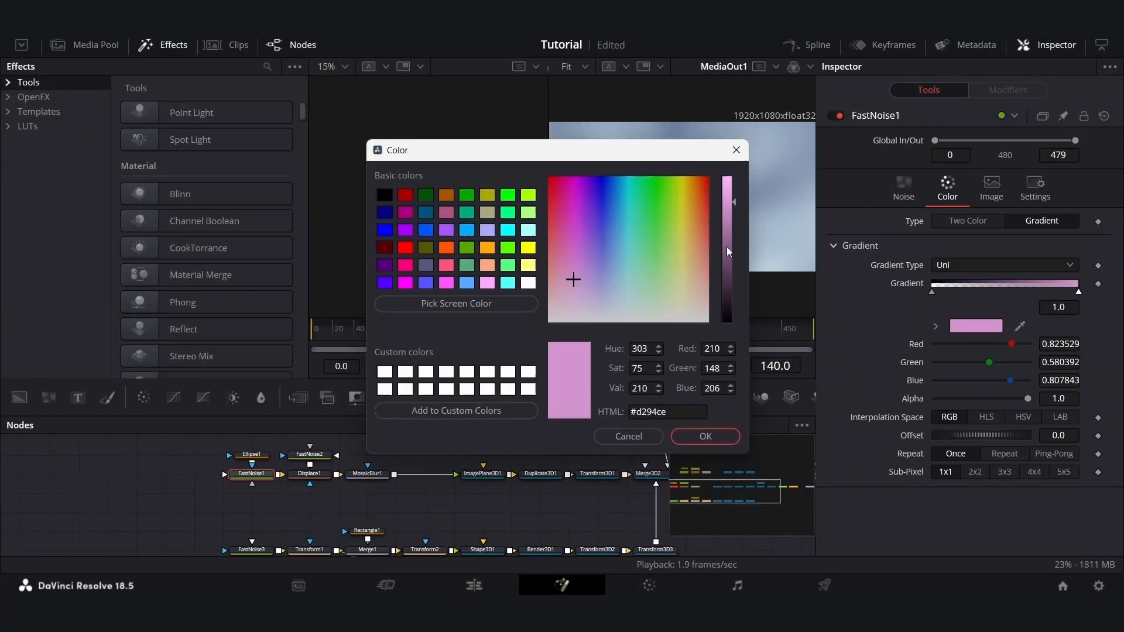
Darken the gradient end colors of the purple FastNoise1, the teal FastNoise1_1 and the blue tunnel-wall noise
drag(726, 248, 723, 278)
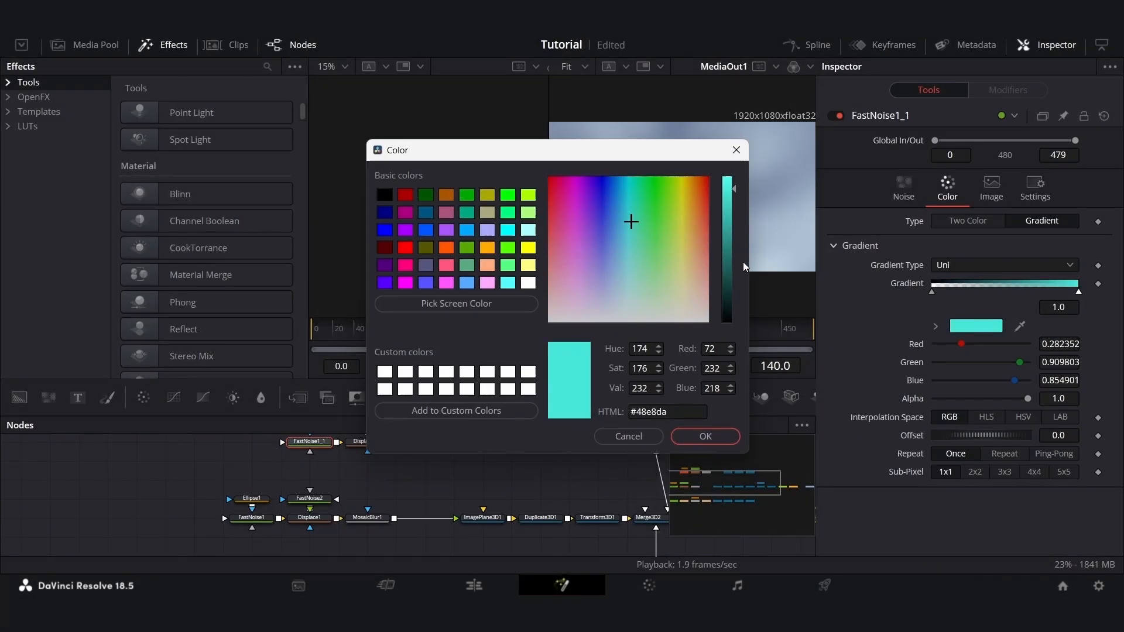
click(706, 436)
click(976, 327)
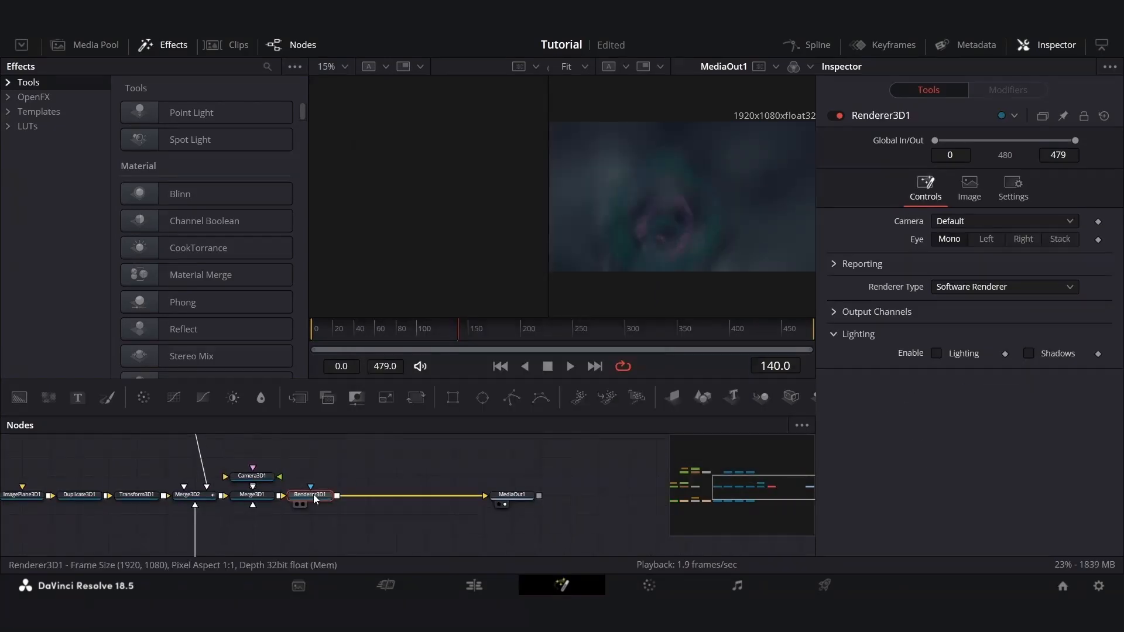
Add two Soft Glow nodes after Renderer3D1, the first with Threshold 0.157 and Gain 2.402, the second with Threshold 0.236, Gain 1.535 and Glow Size 47.2
key(shift+space)
text(soft)
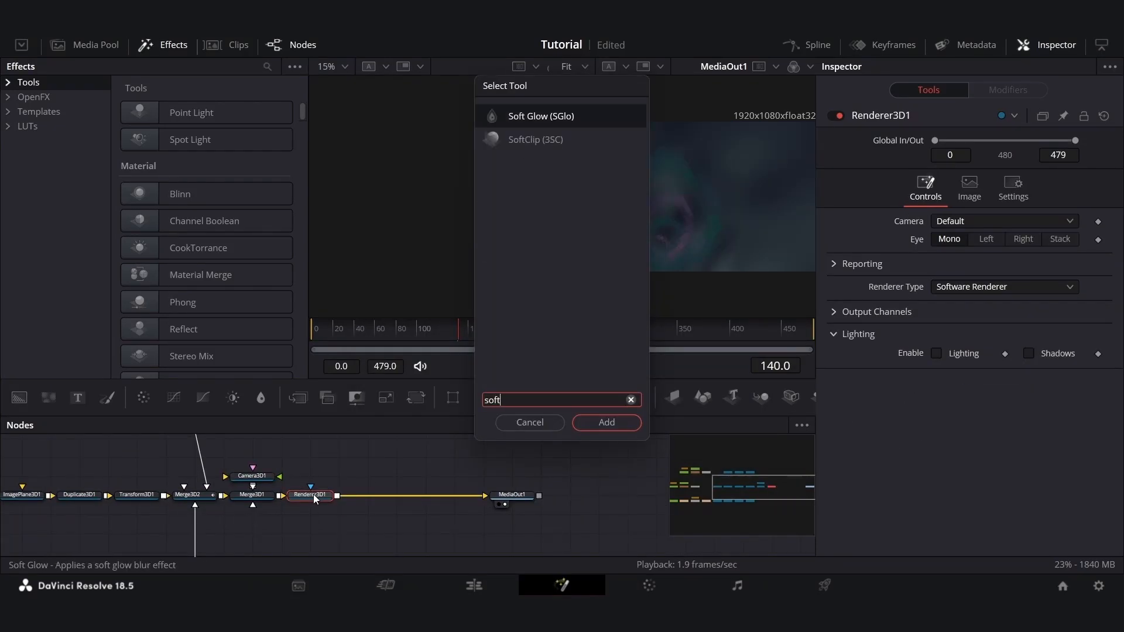
key(Return)
drag(935, 216, 950, 219)
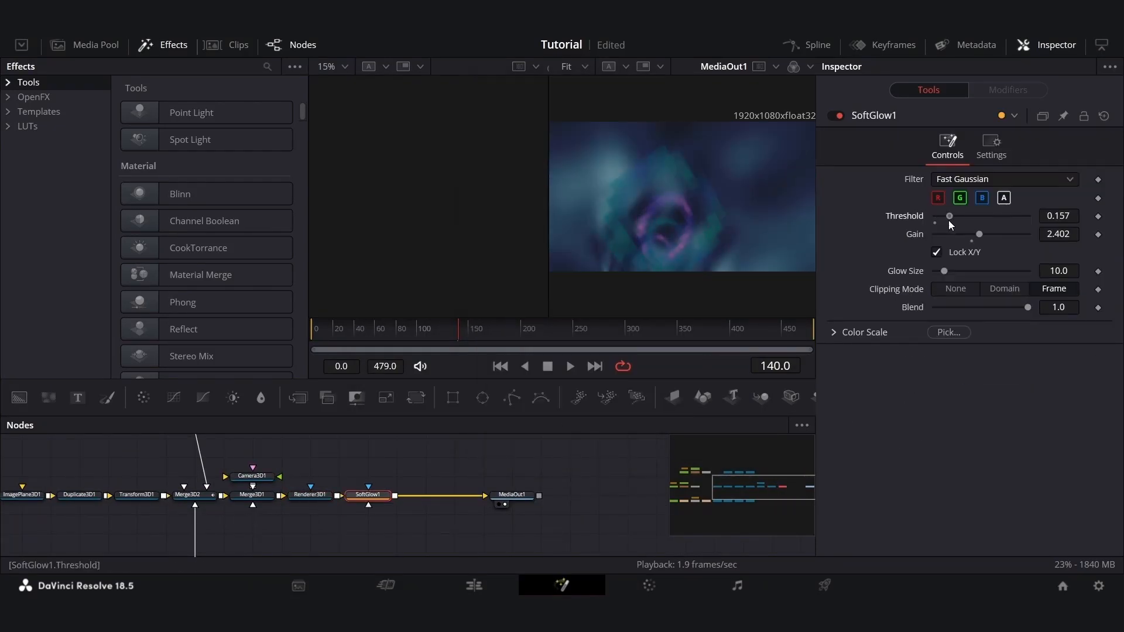
drag(950, 219, 948, 225)
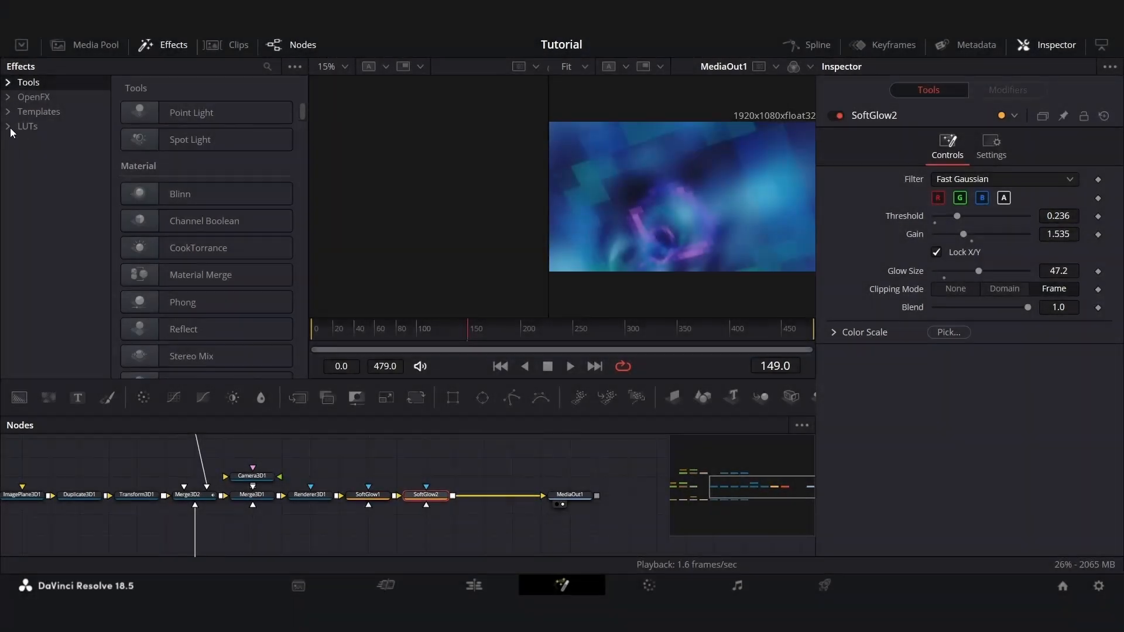
Apply the Rec709 Kodak 2383 D60 film look LUT after SoftGlow2
click(9, 127)
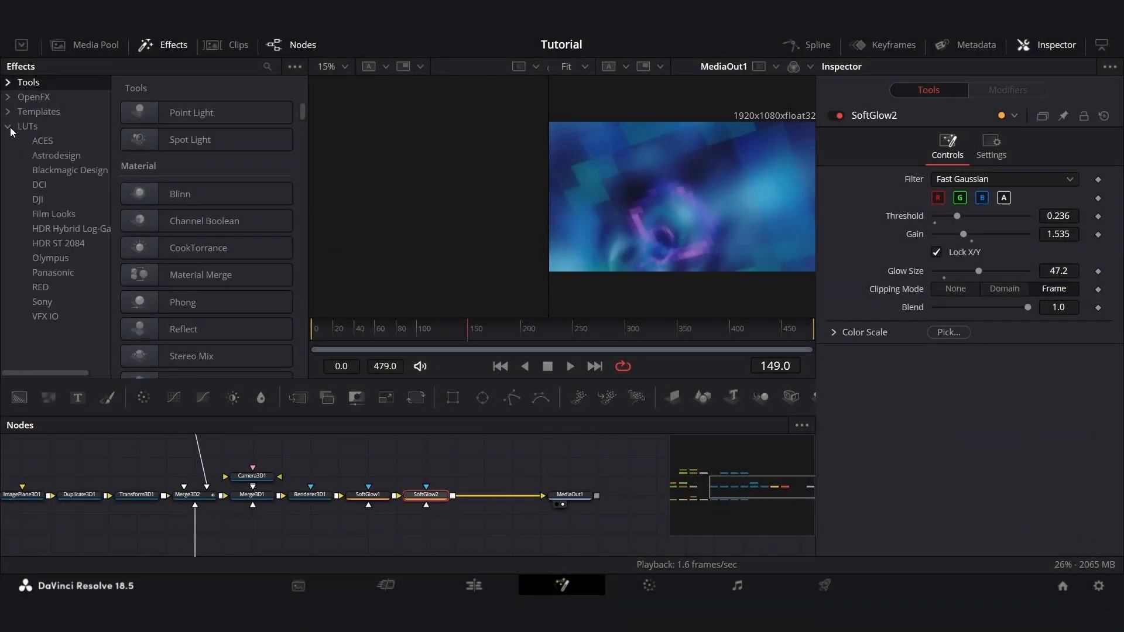
click(50, 218)
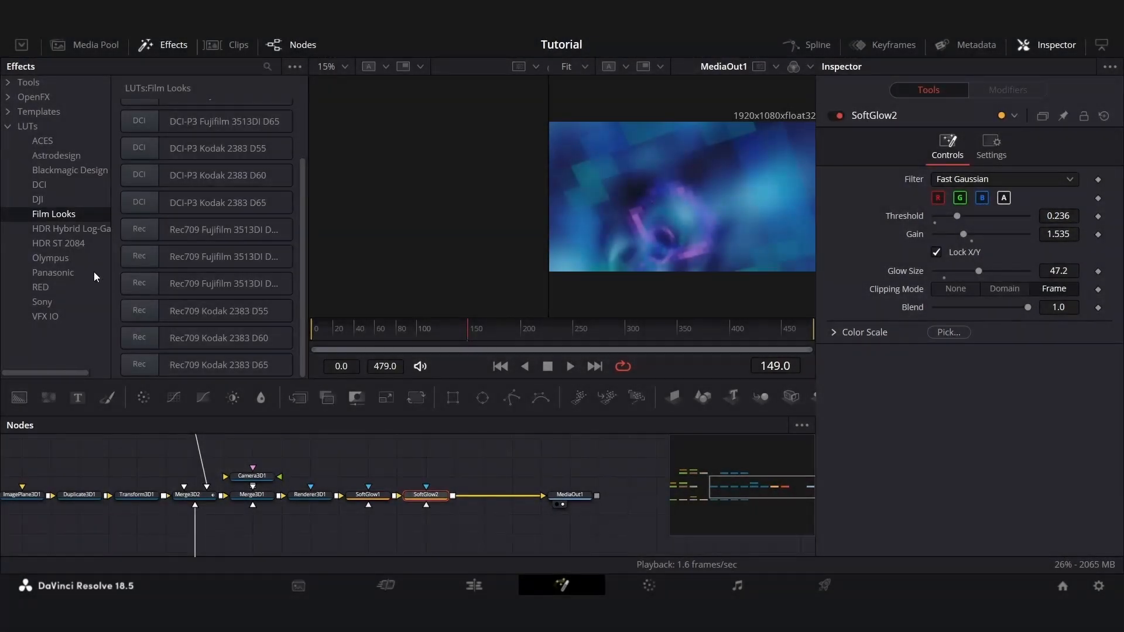
double_click(189, 256)
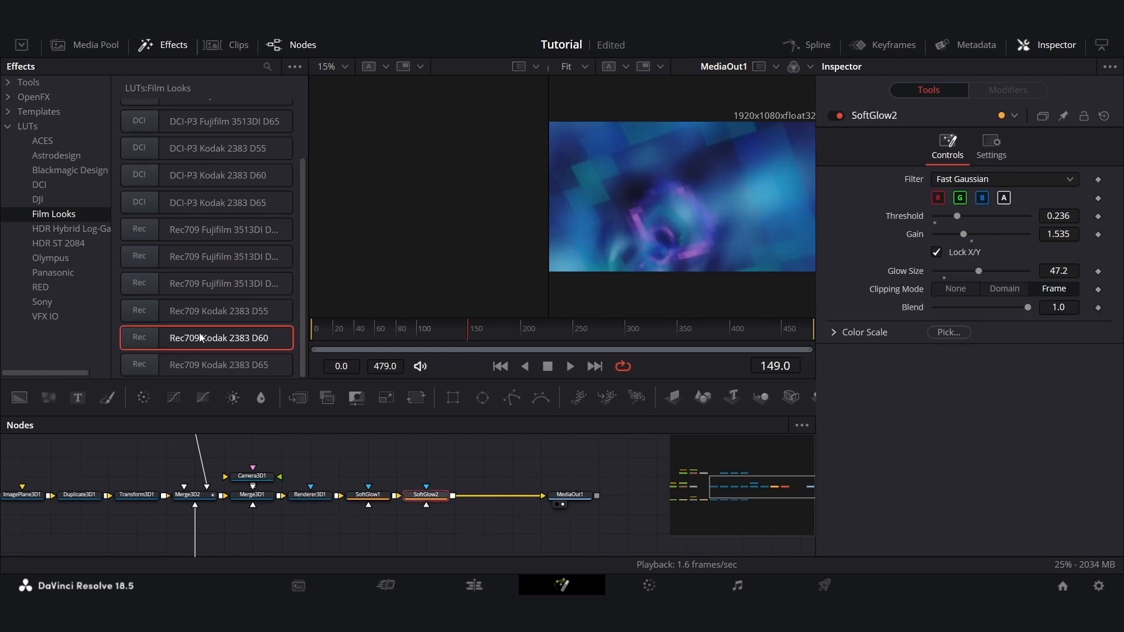
Add a Color Corrector after the LUT with an orange tint of strength about 0.254, Saturation 1.33 and Gain about 1.25
key(shift+space)
text(cc)
key(Return)
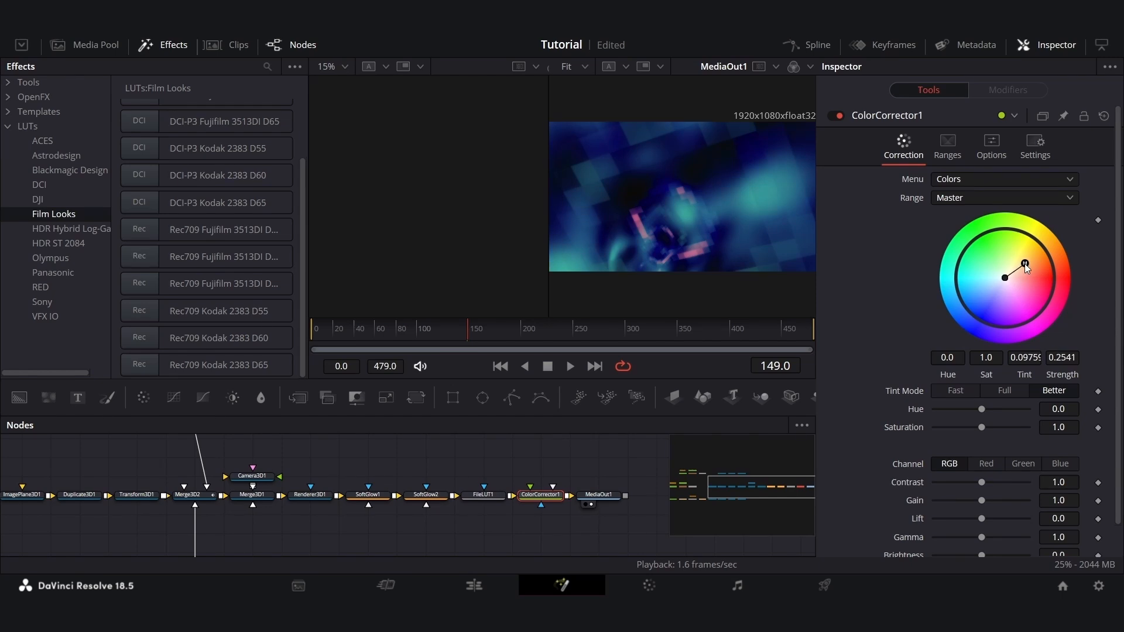
drag(982, 428, 992, 428)
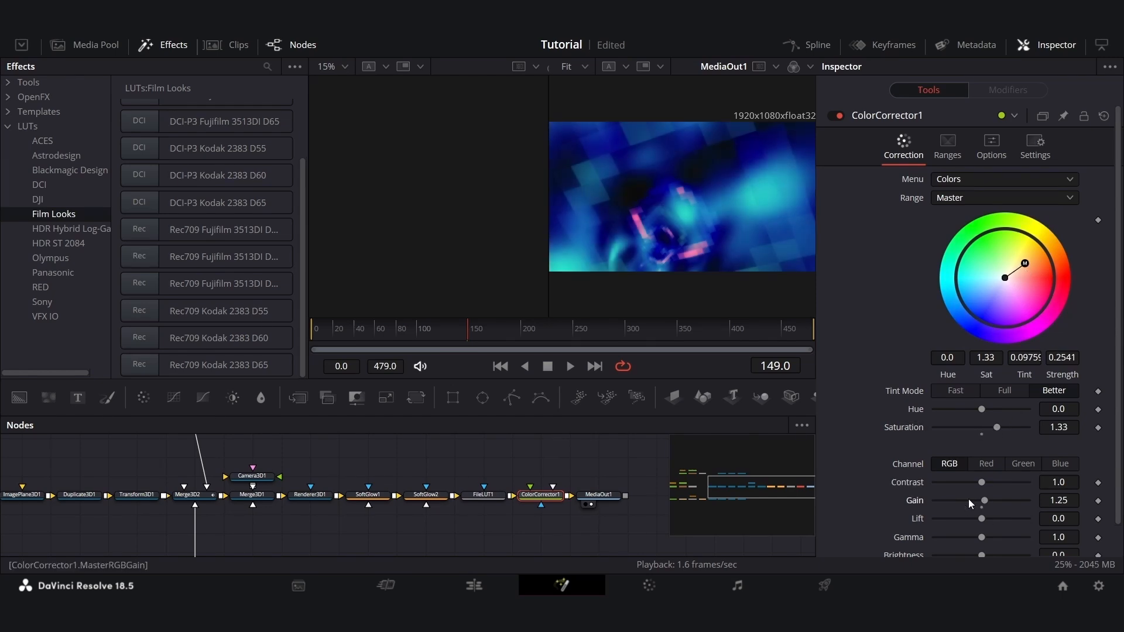
Add a Soft Glow after ColorCorrector1 with Gain 2.047 and Glow Size 0, play it back, and raise its Threshold above 0.315
key(shift+space)
text(soft)
key(Return)
drag(961, 222, 974, 236)
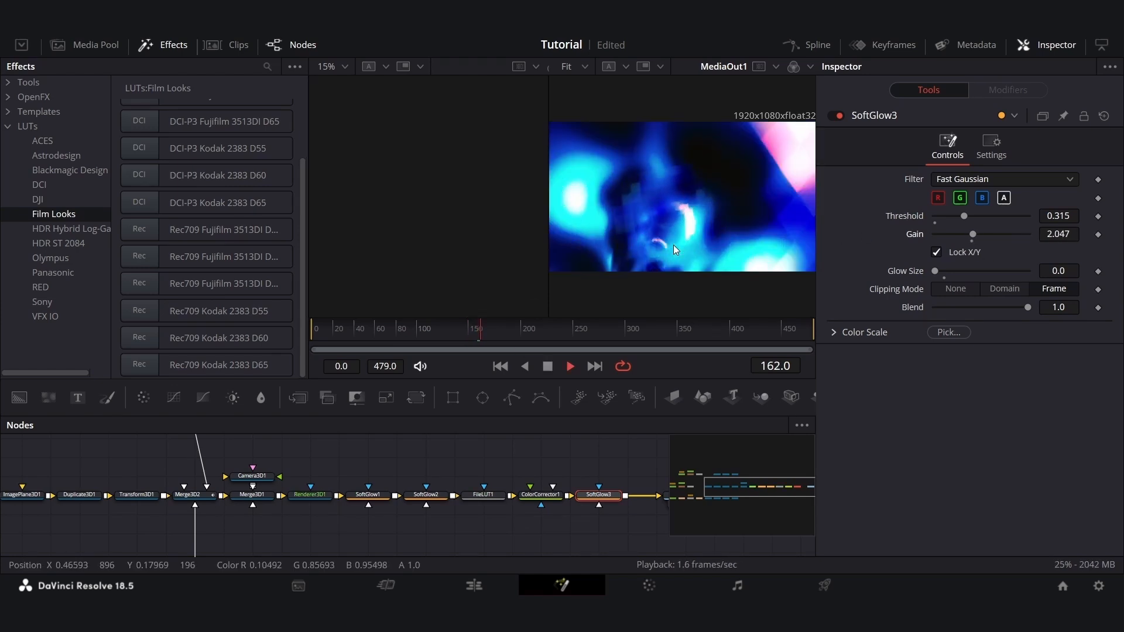
key(space)
drag(964, 216, 979, 216)
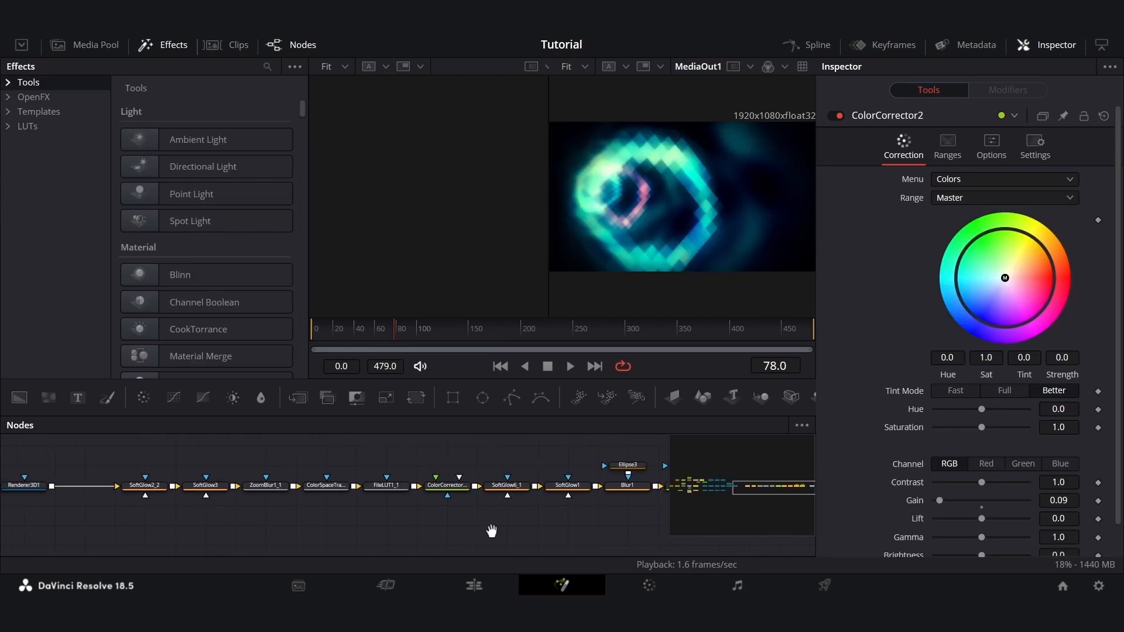
scroll(458, 527, down, 5)
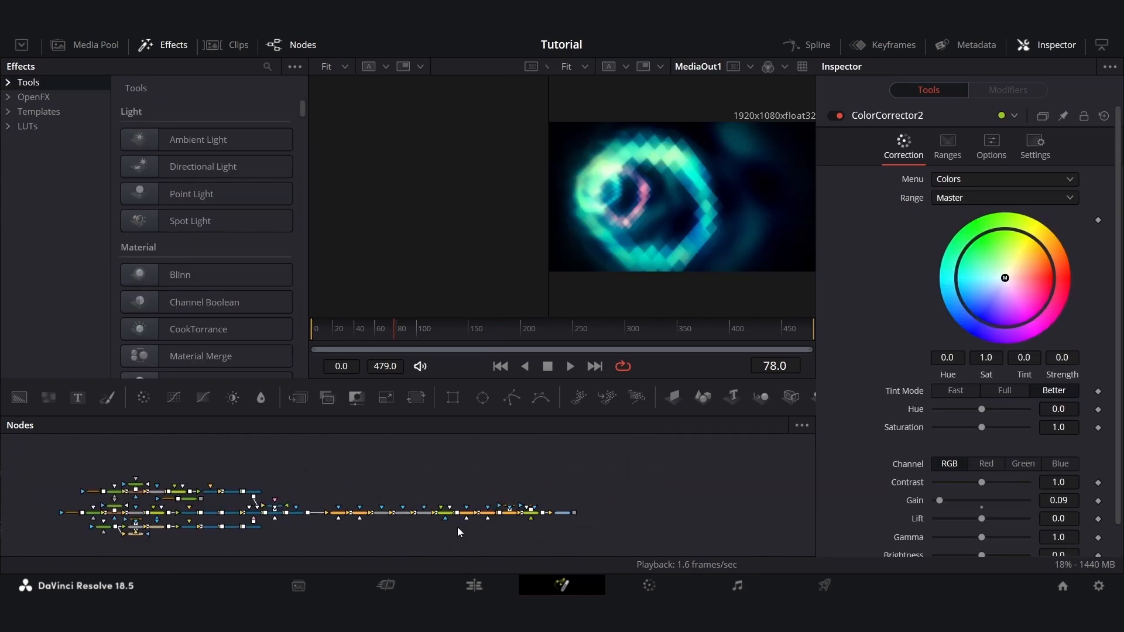
scroll(486, 481, up, 5)
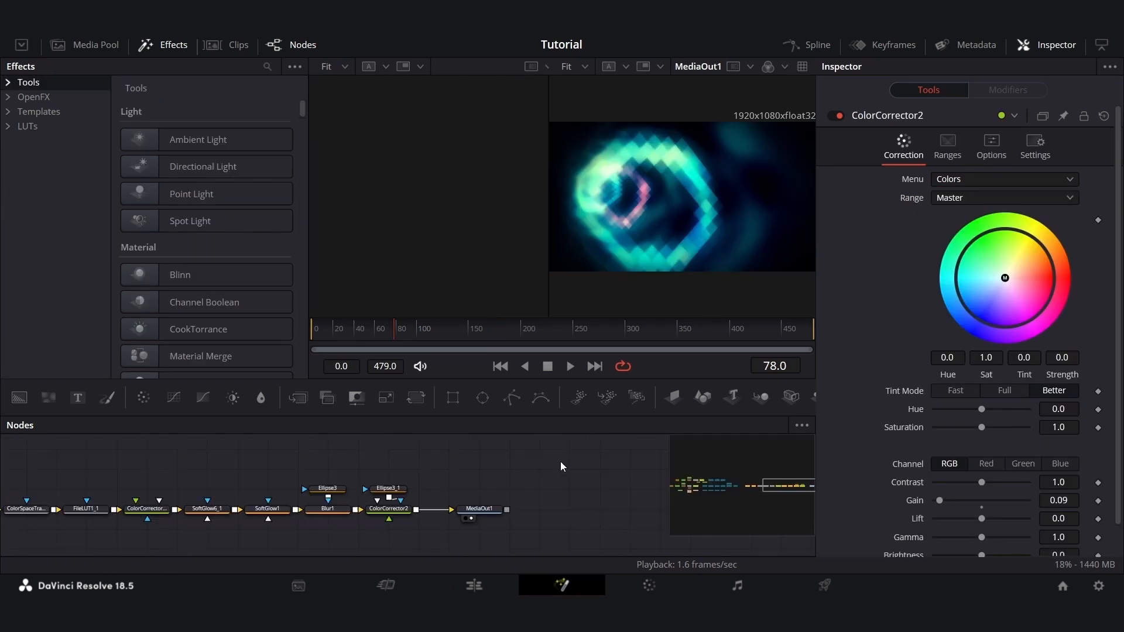